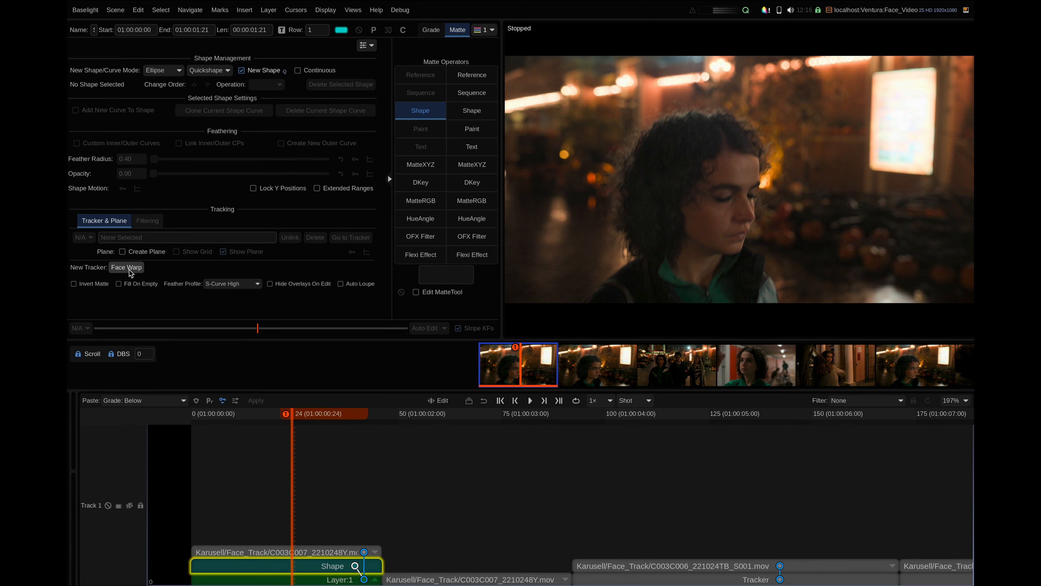
Create a new Face Warp tracker for the shape and examine the face mesh full screen
click(127, 267)
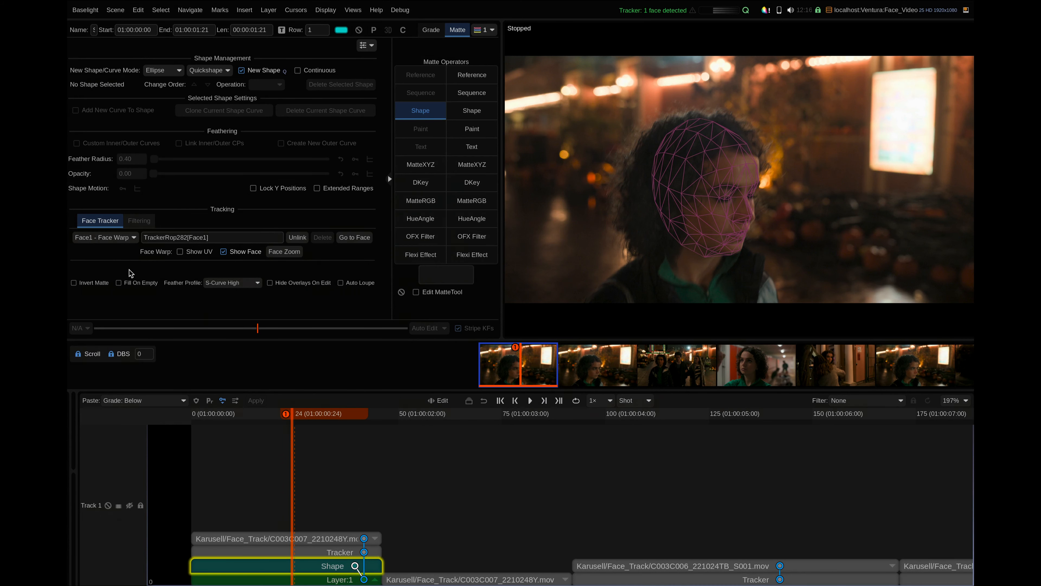
key(Tab)
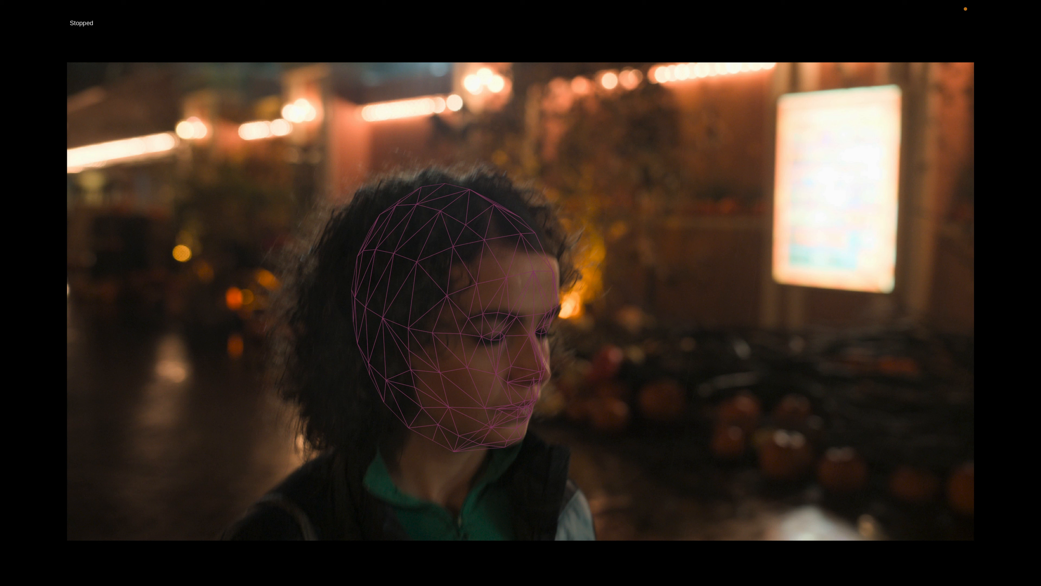
key(Tab)
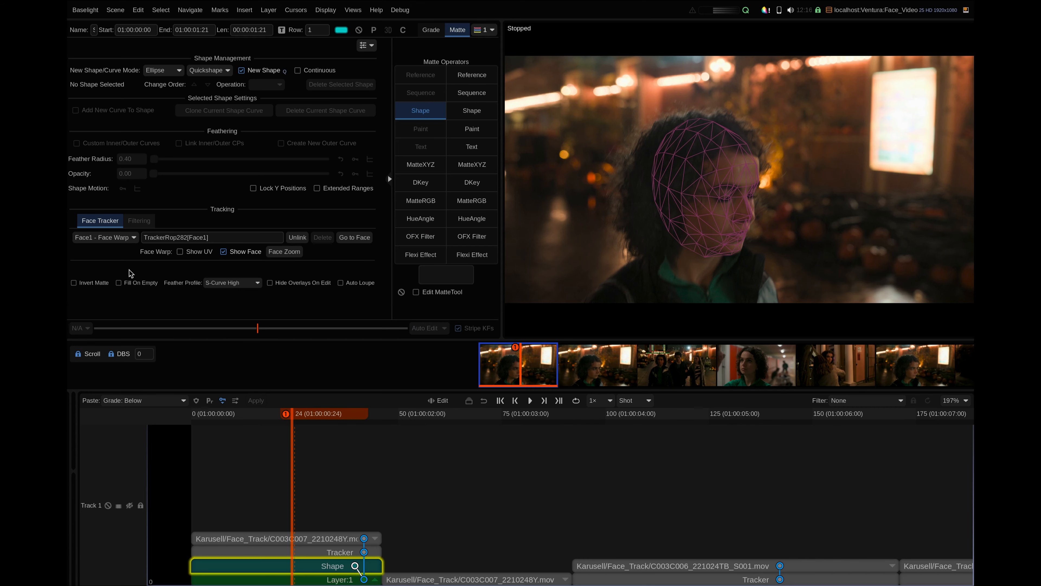
click(104, 239)
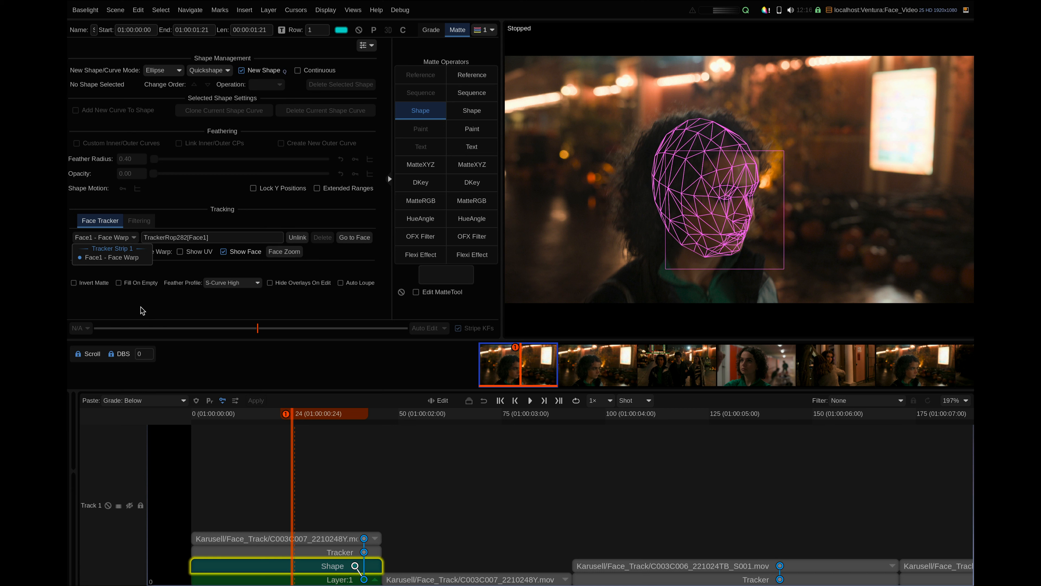
click(142, 310)
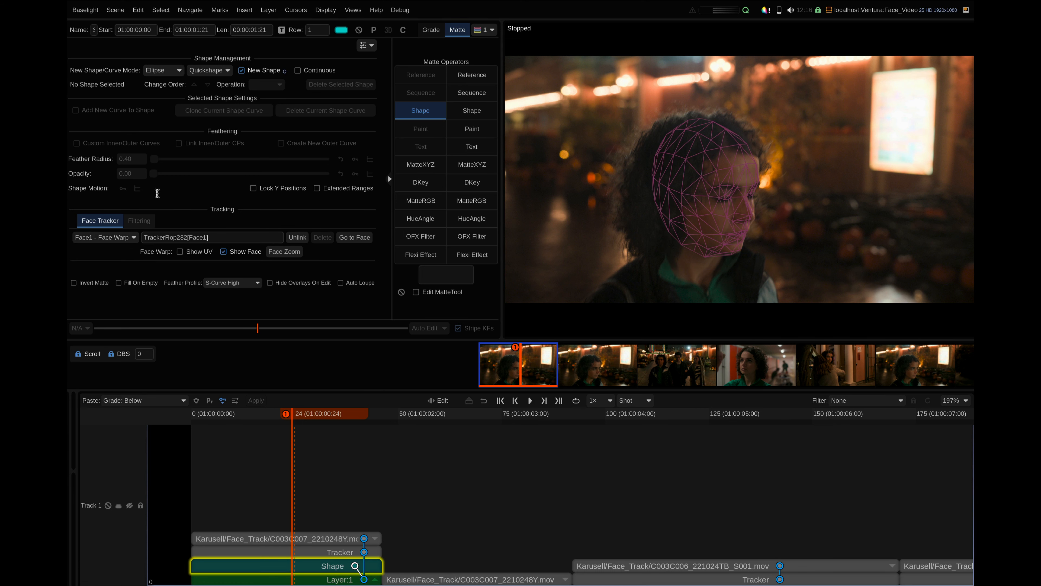
click(209, 71)
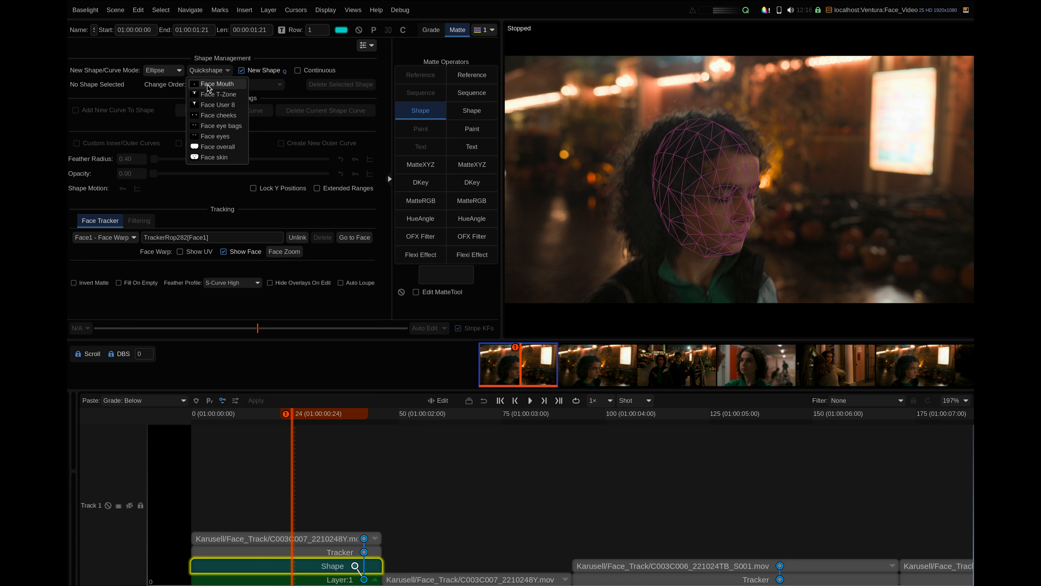
click(195, 192)
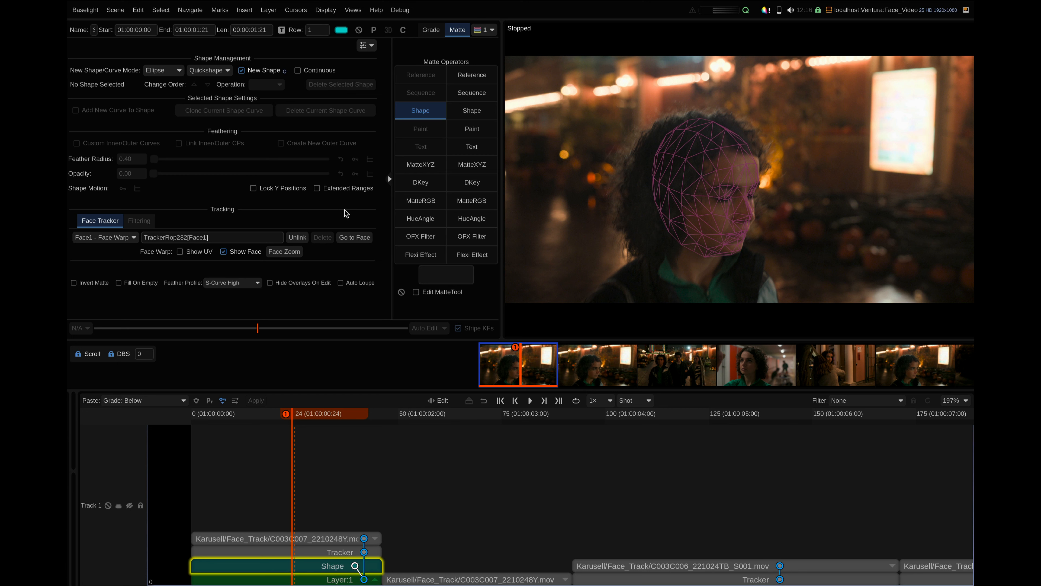
Track Face1 forwards and backwards across the first clip, and go back to the shape at the reference frame
click(352, 238)
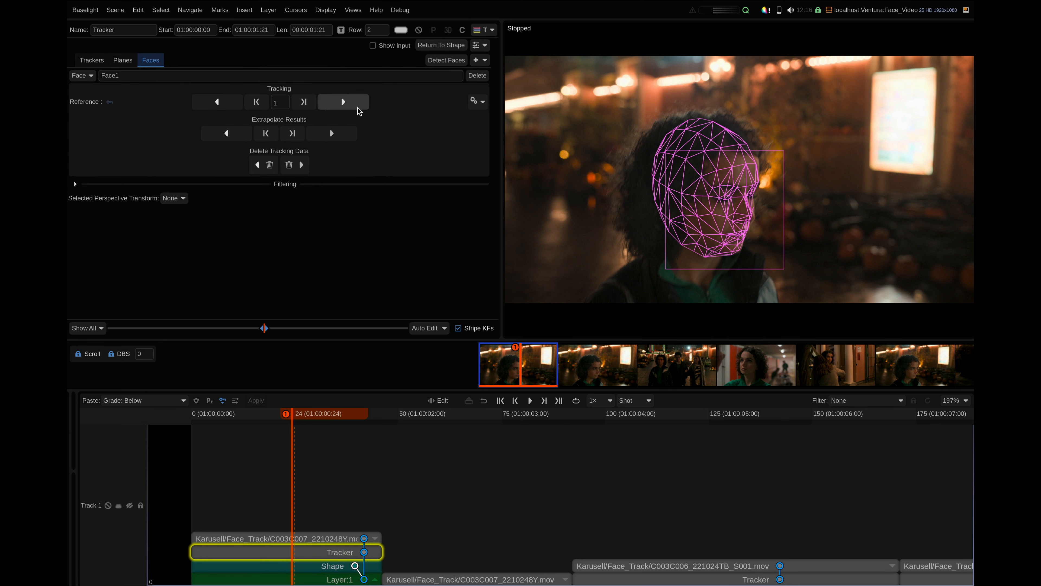
click(341, 101)
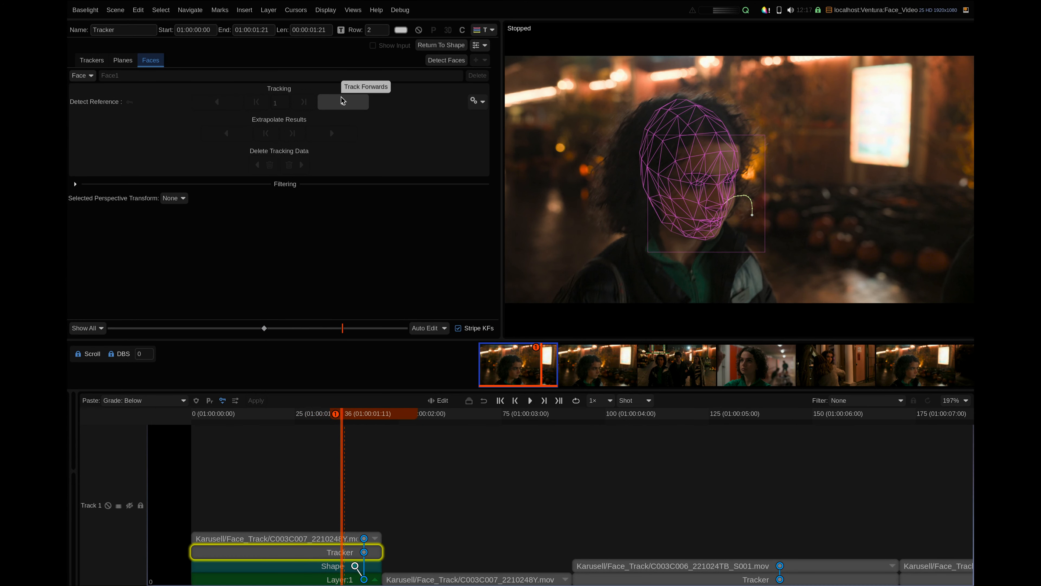
click(340, 96)
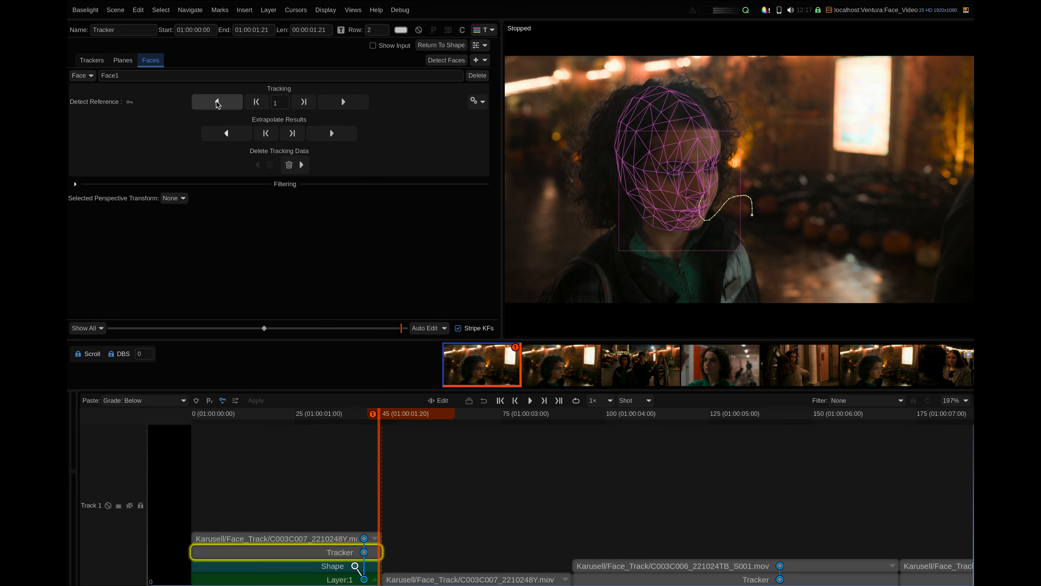
click(217, 102)
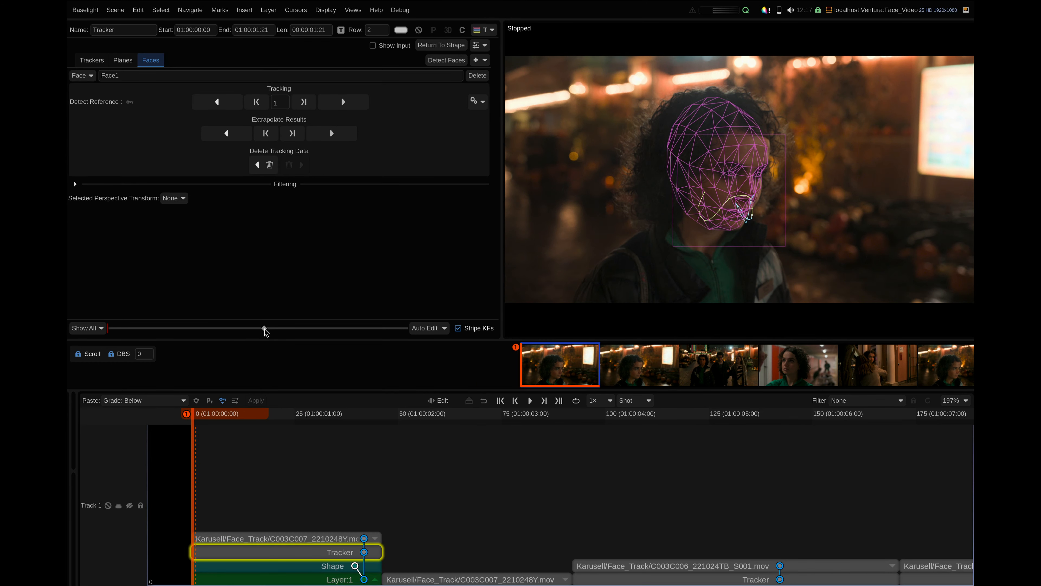
drag(106, 329, 266, 339)
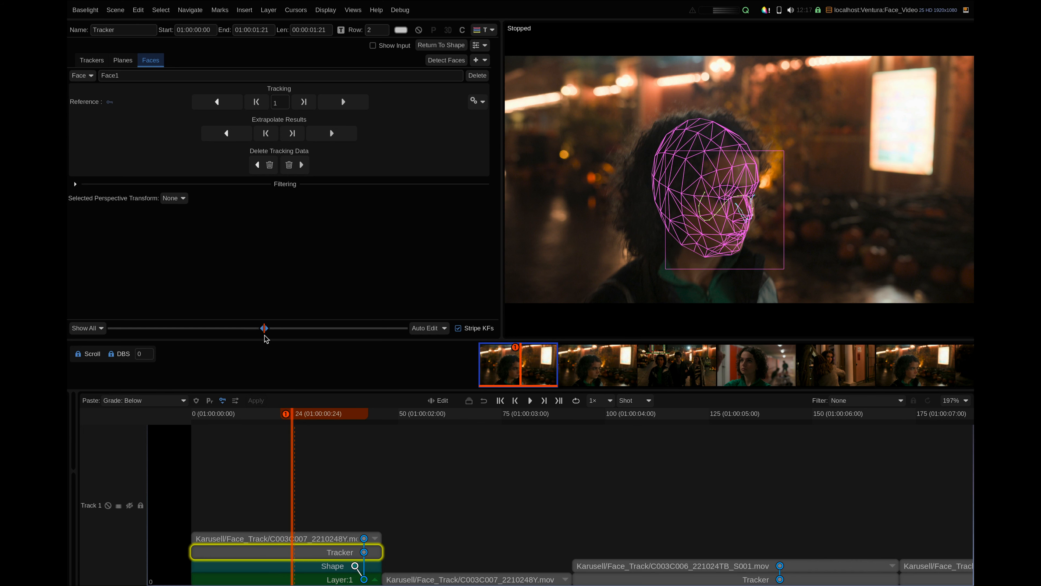
click(436, 48)
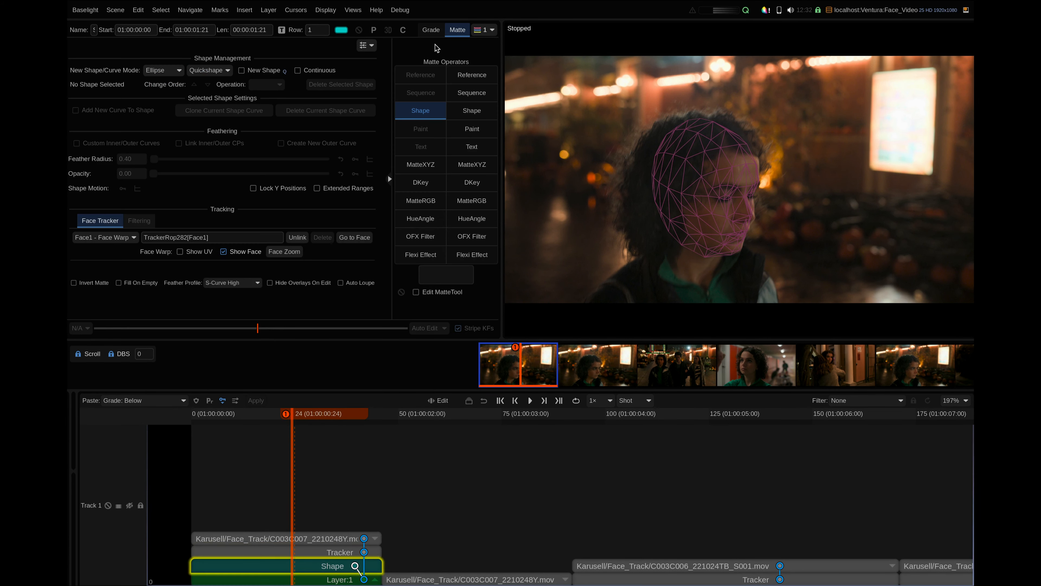
Add the Face T-Zone quickshape and scrub through the first clip to check how it follows the face
click(203, 71)
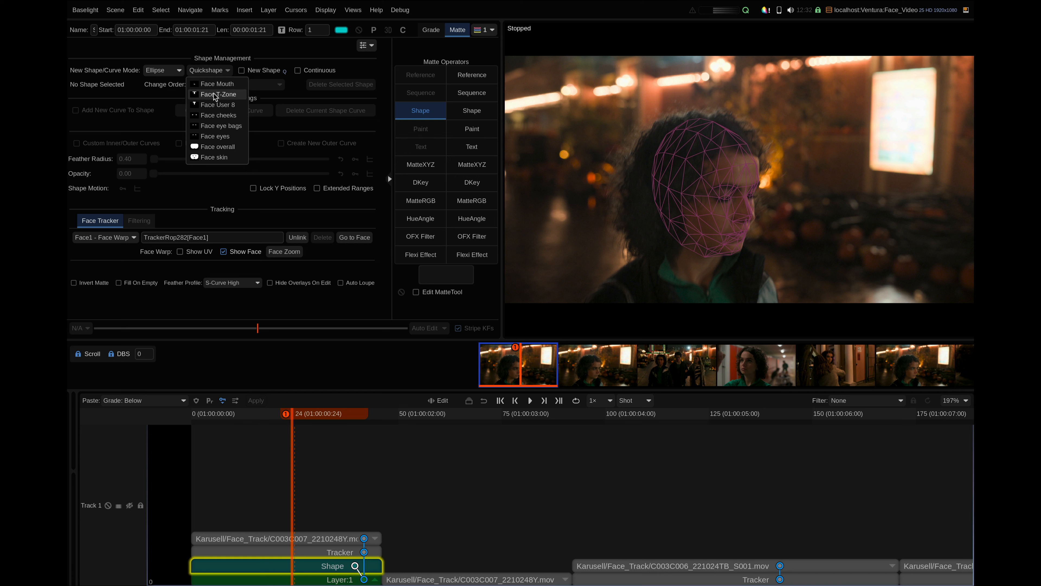
click(215, 95)
drag(284, 418, 297, 416)
key(f)
key(f)
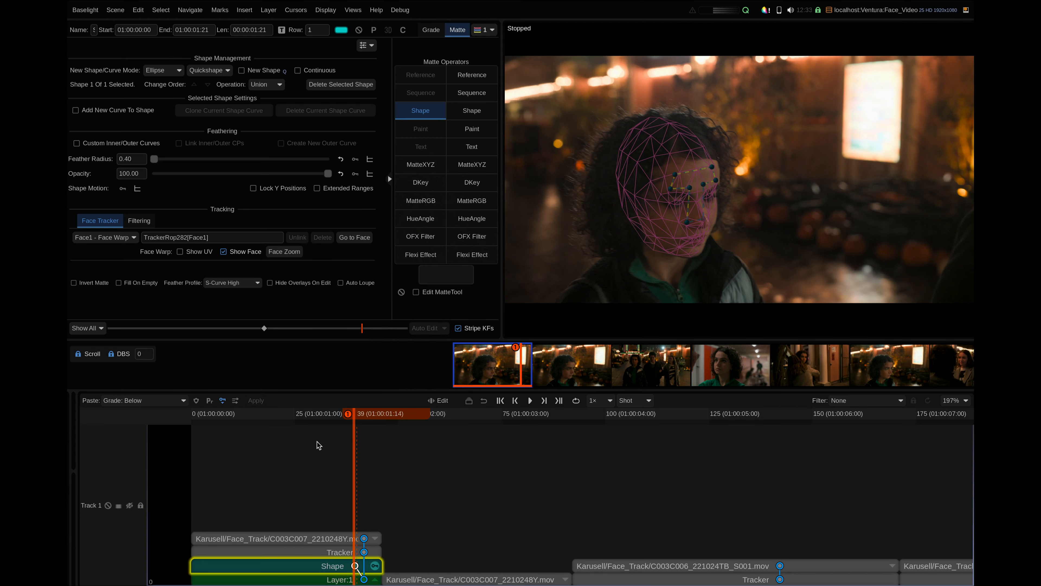
drag(339, 416, 301, 424)
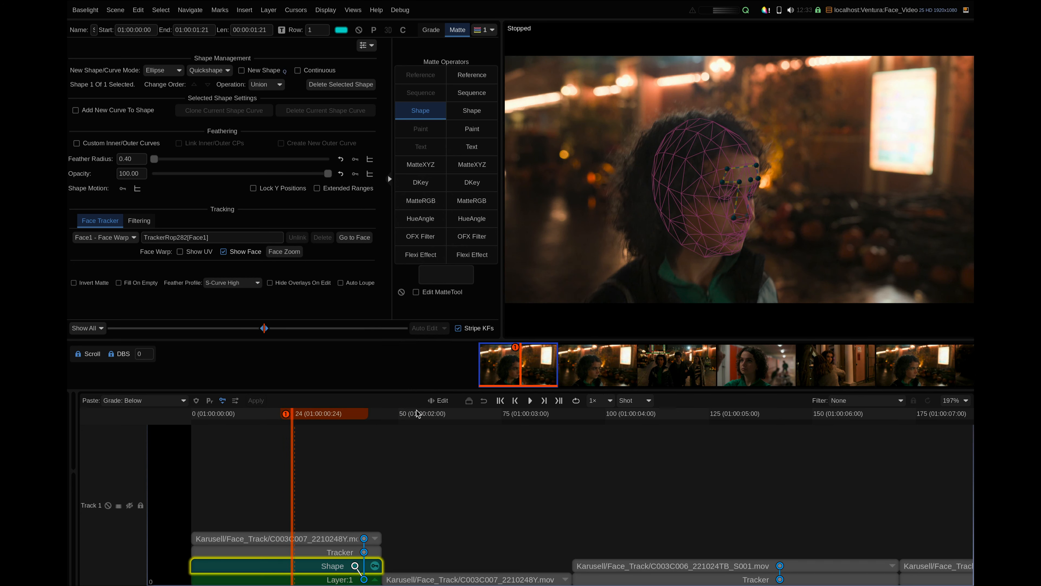
Apply the Face Tracker base grade preset to the first clip's Layer 1 and play the shot to check the T-zone tint
click(247, 581)
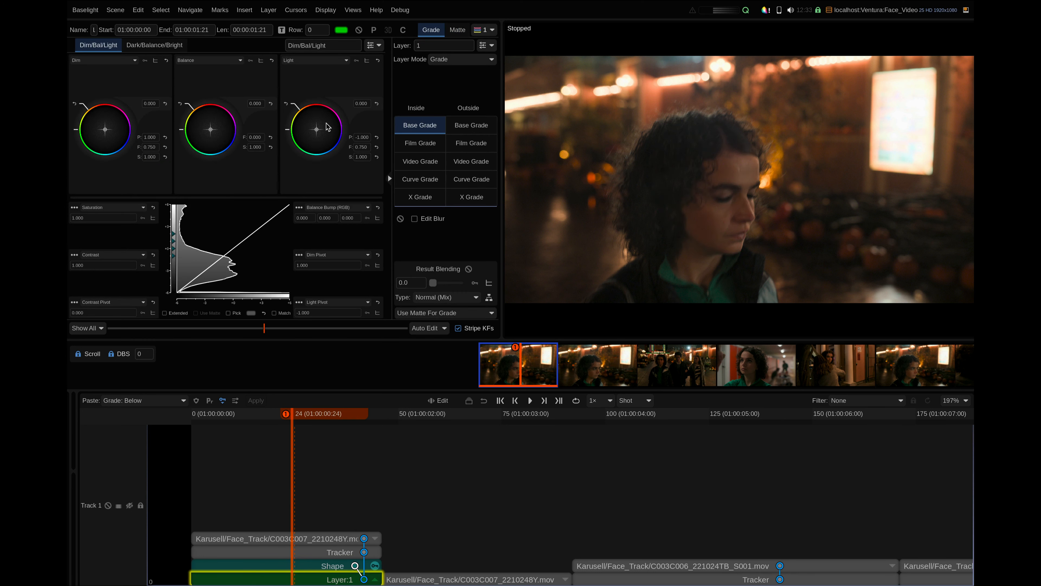
click(374, 30)
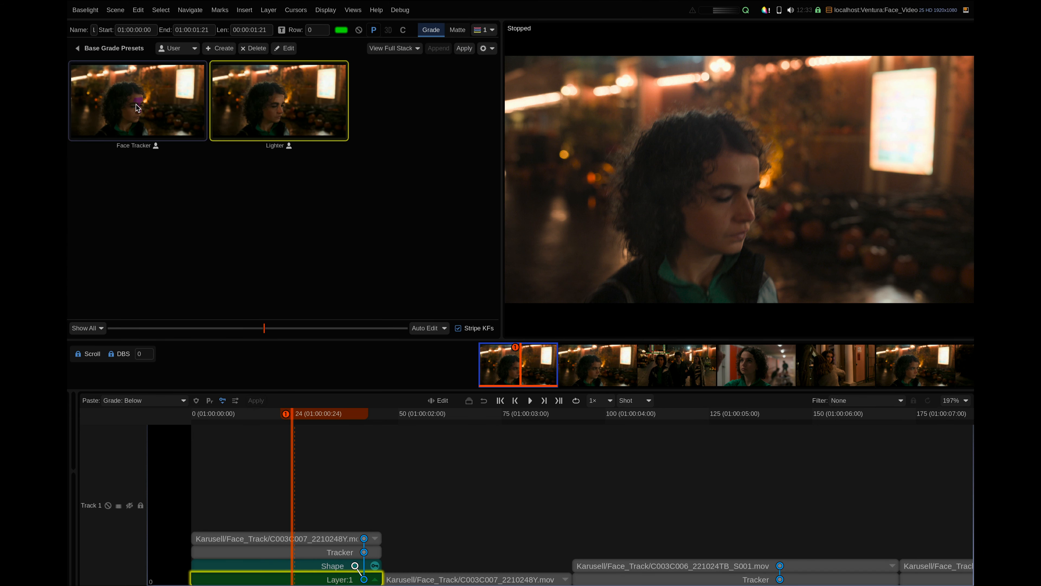
click(128, 66)
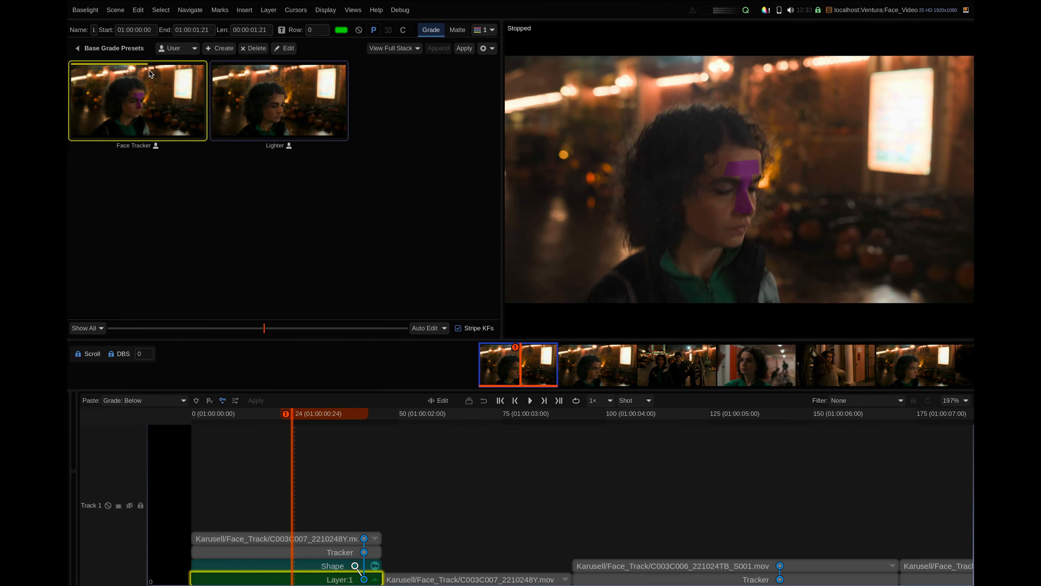
double_click(151, 104)
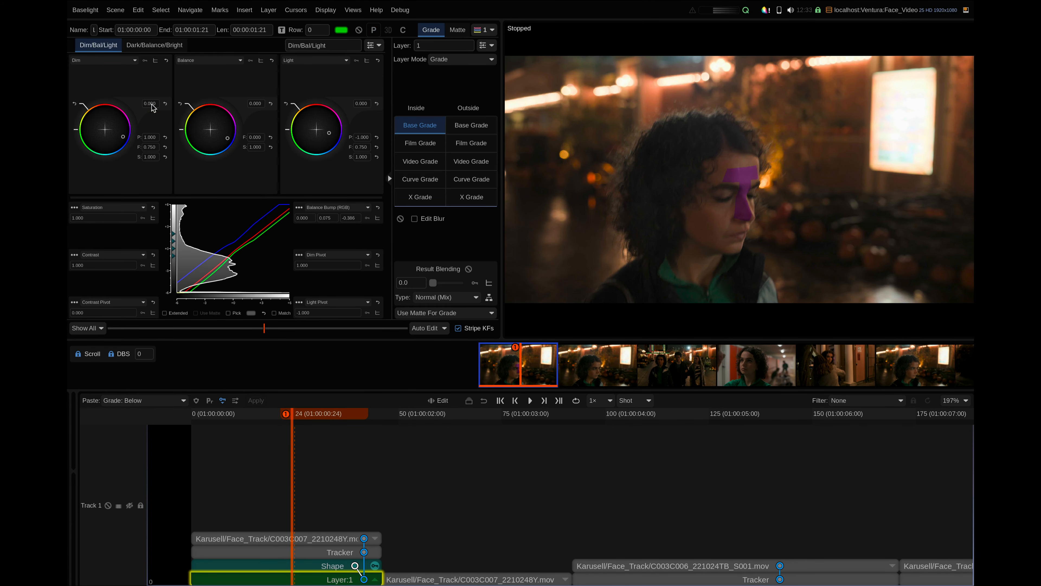
drag(302, 418, 260, 420)
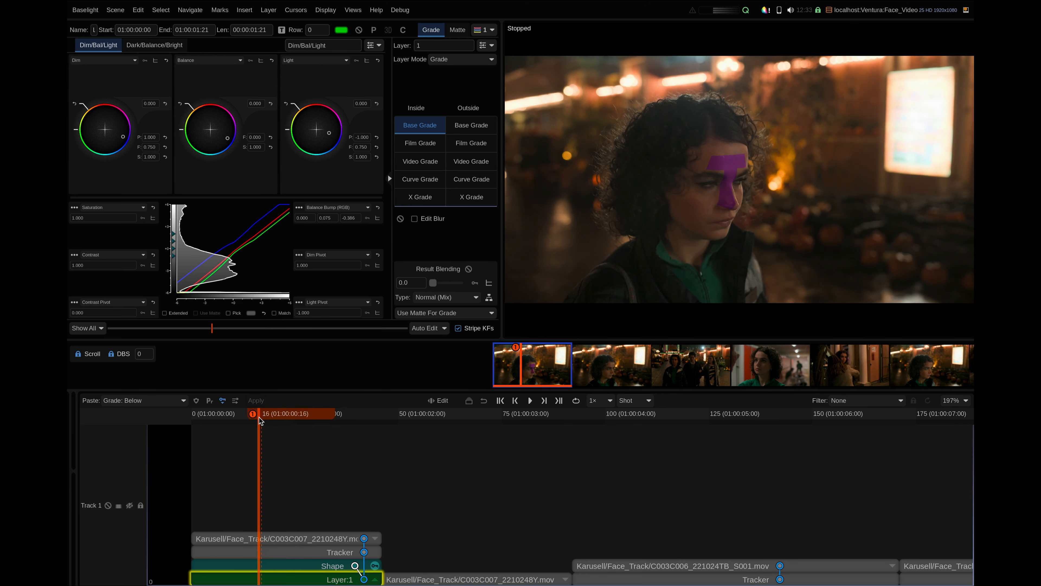
key(space)
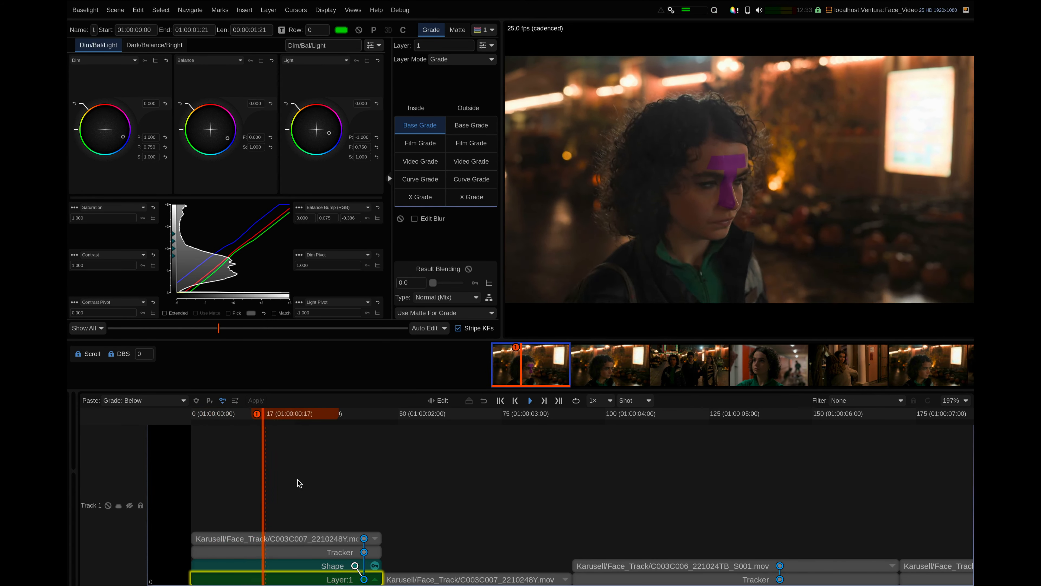
key(space)
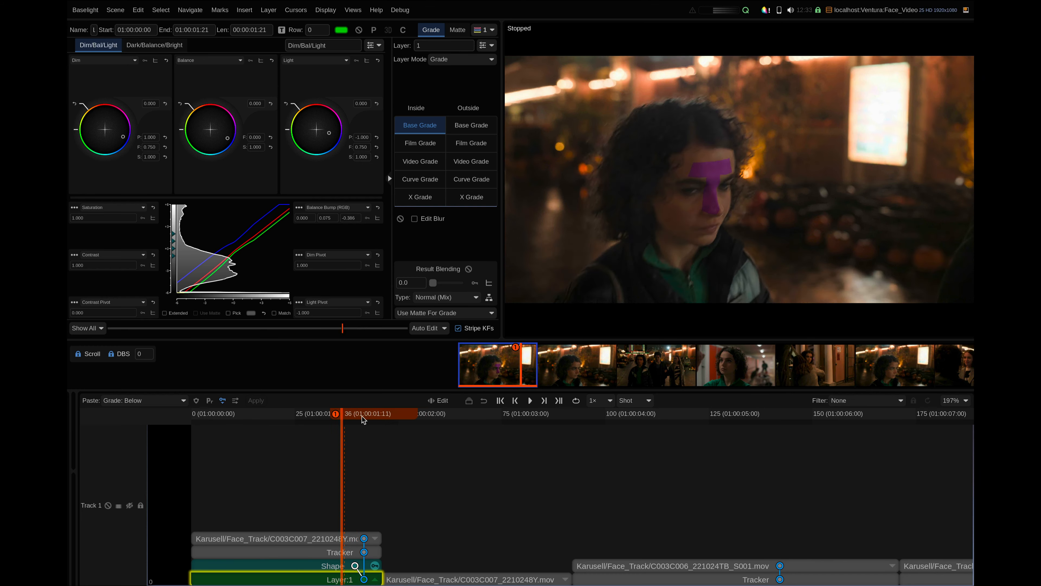
drag(362, 416, 319, 428)
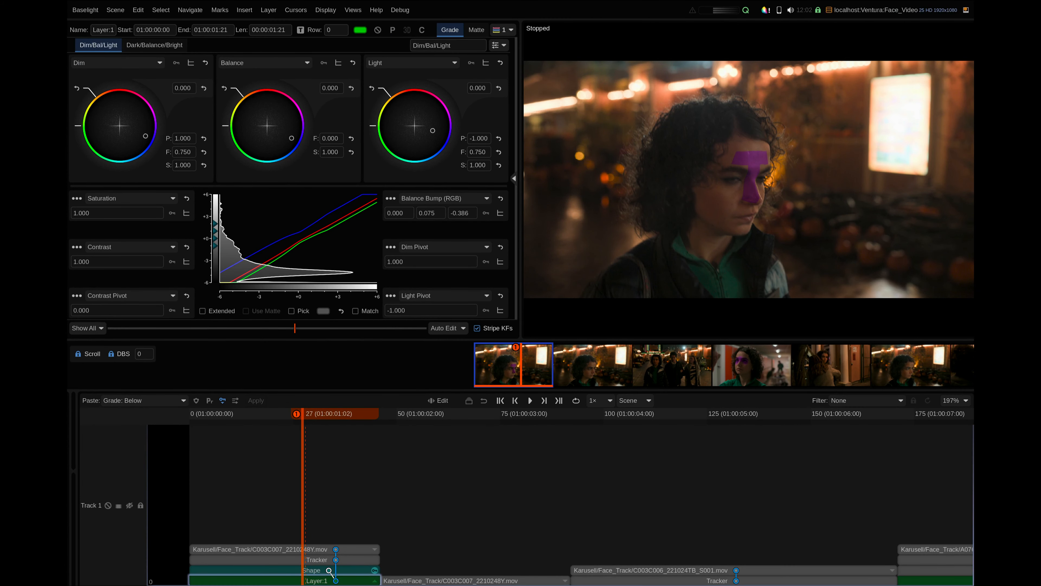
Insert a Tracker on the second clip, detect the face at its first frame and track it forwards
drag(308, 419, 389, 415)
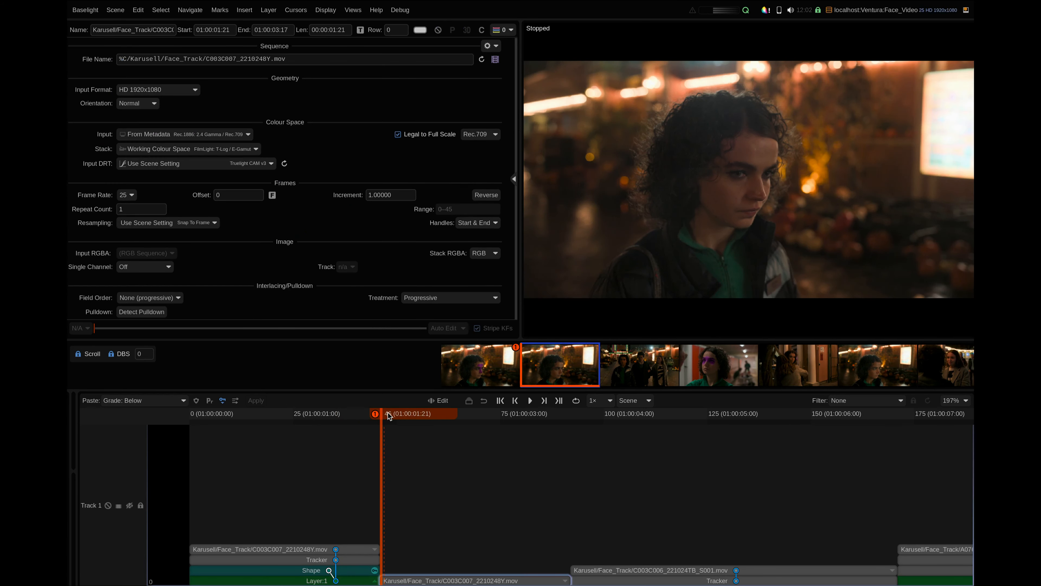
click(244, 10)
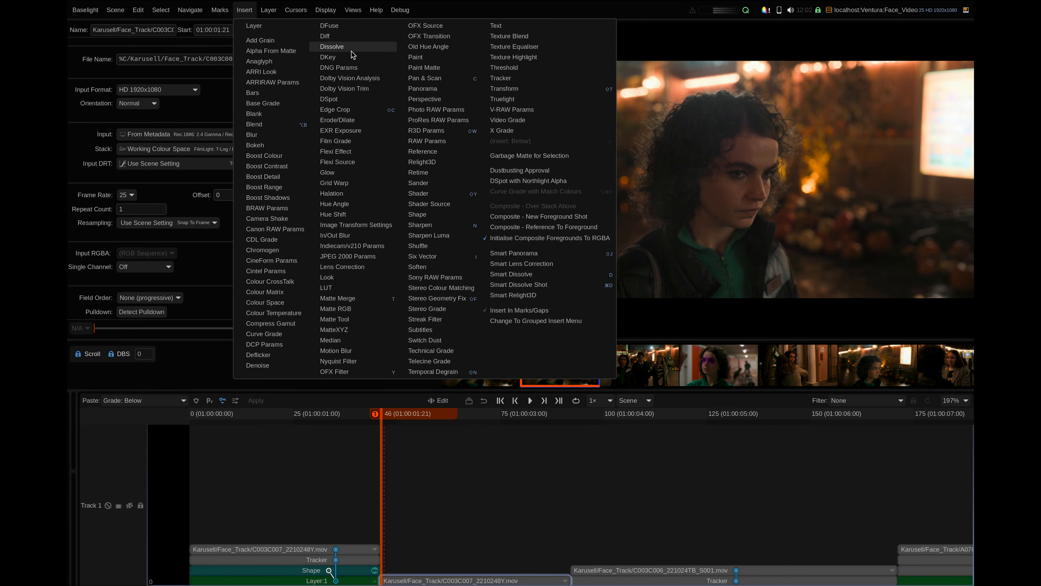
click(507, 79)
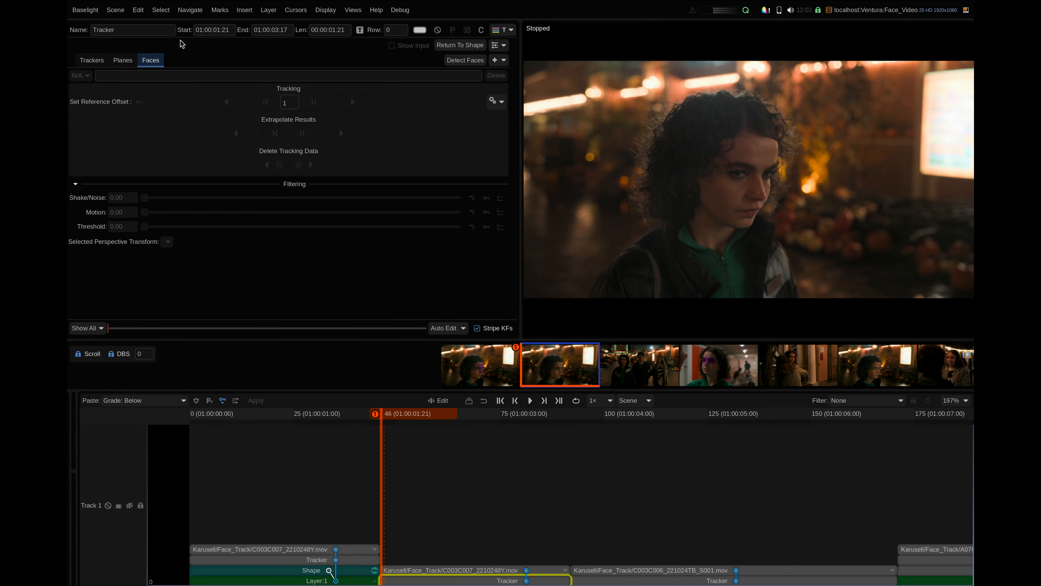
click(467, 58)
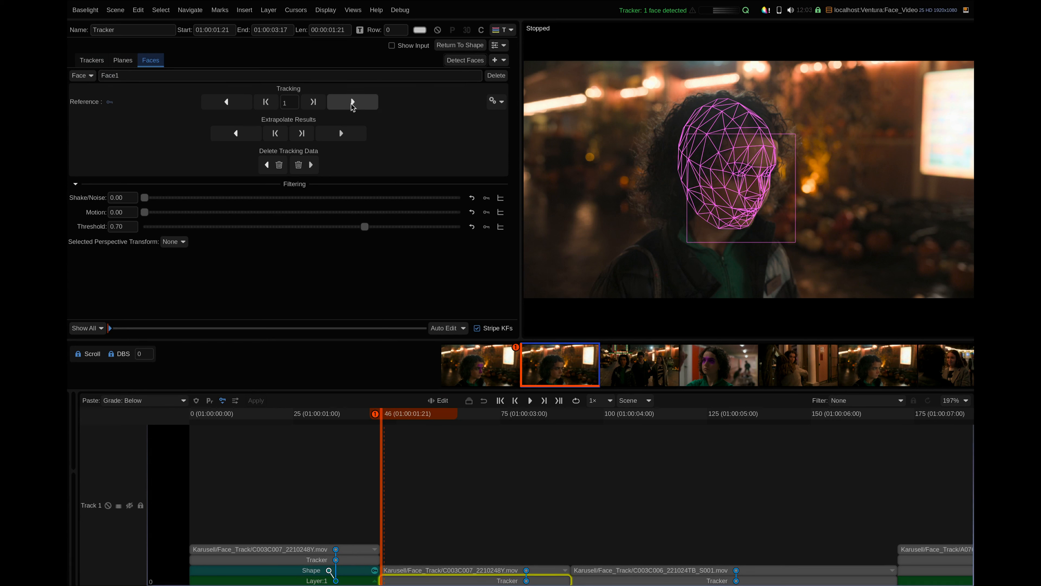
click(352, 102)
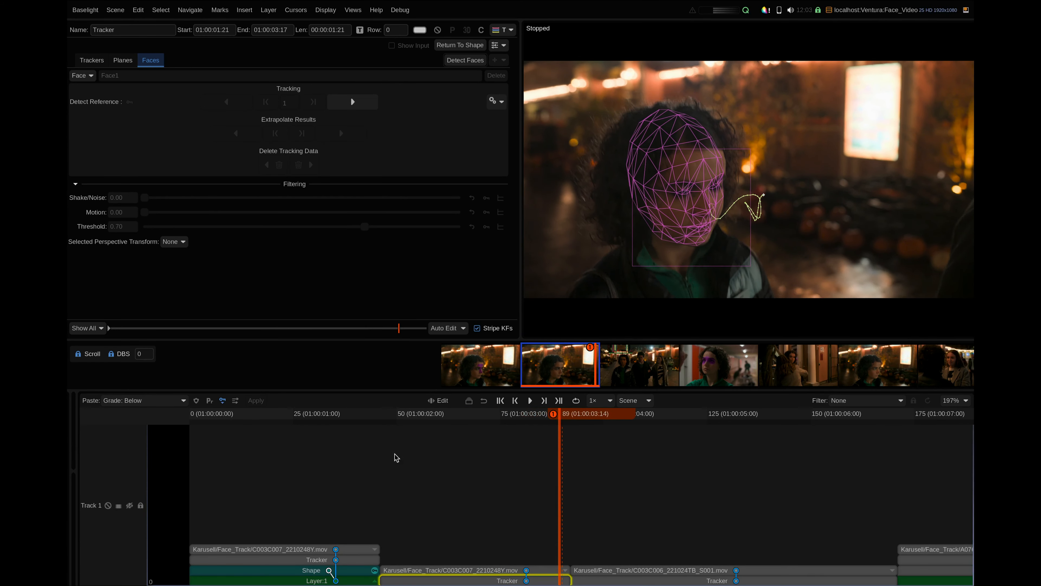
Add a base grade layer to the second clip and give it an inside Paint matte at the clip's first frame
key(p)
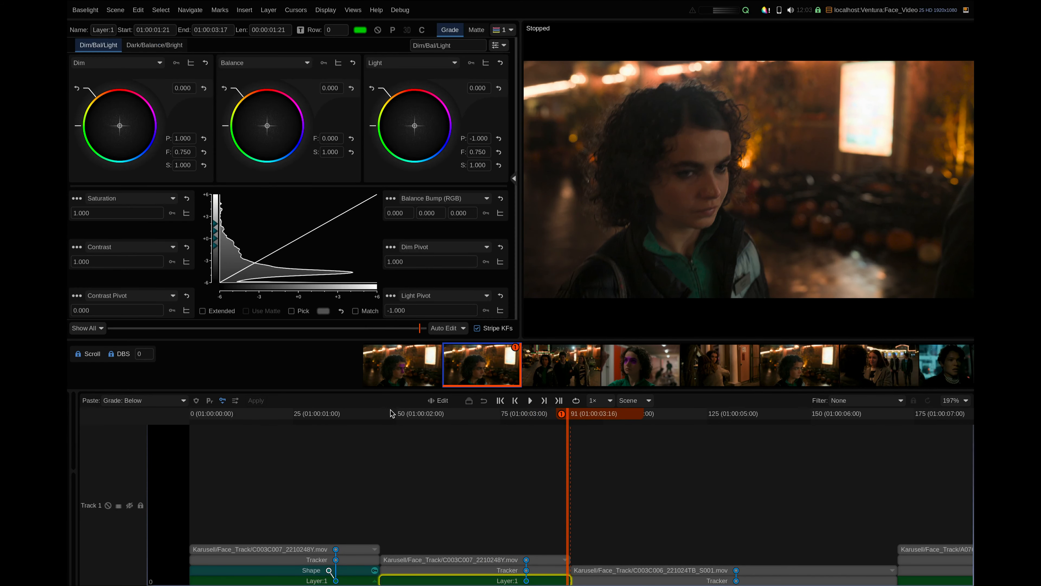
click(383, 412)
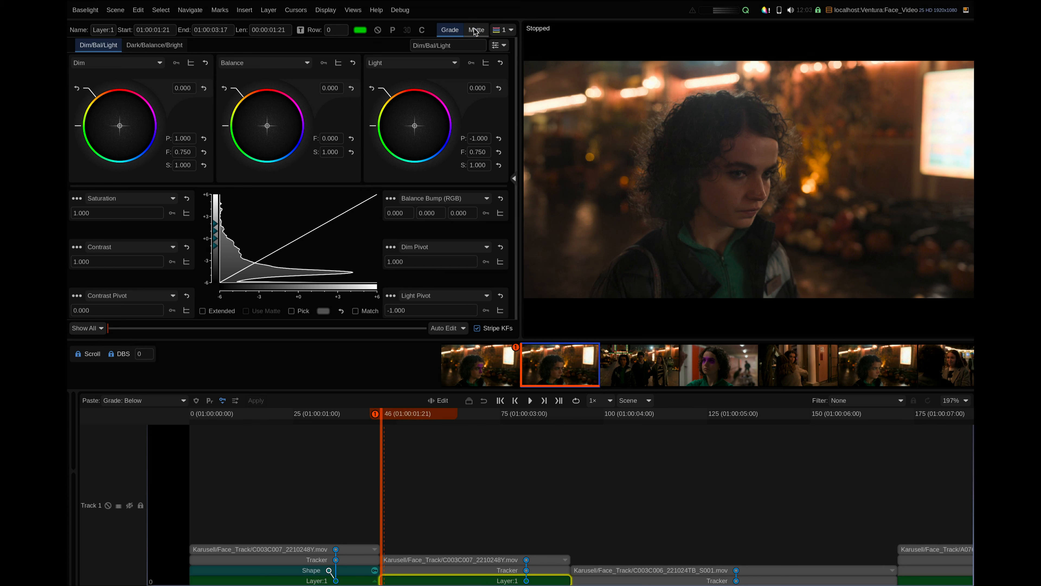
click(476, 30)
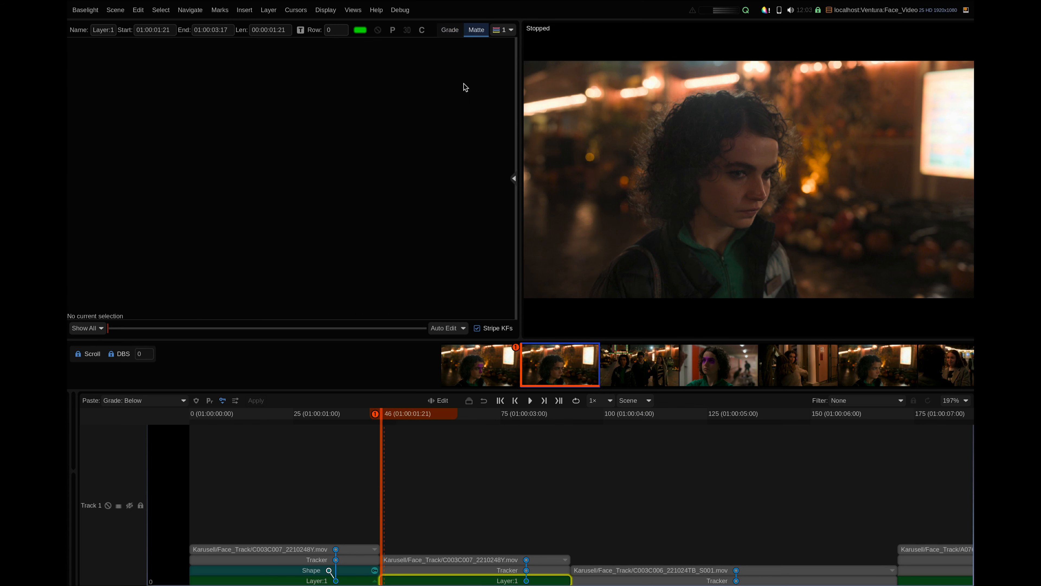
click(514, 178)
click(437, 130)
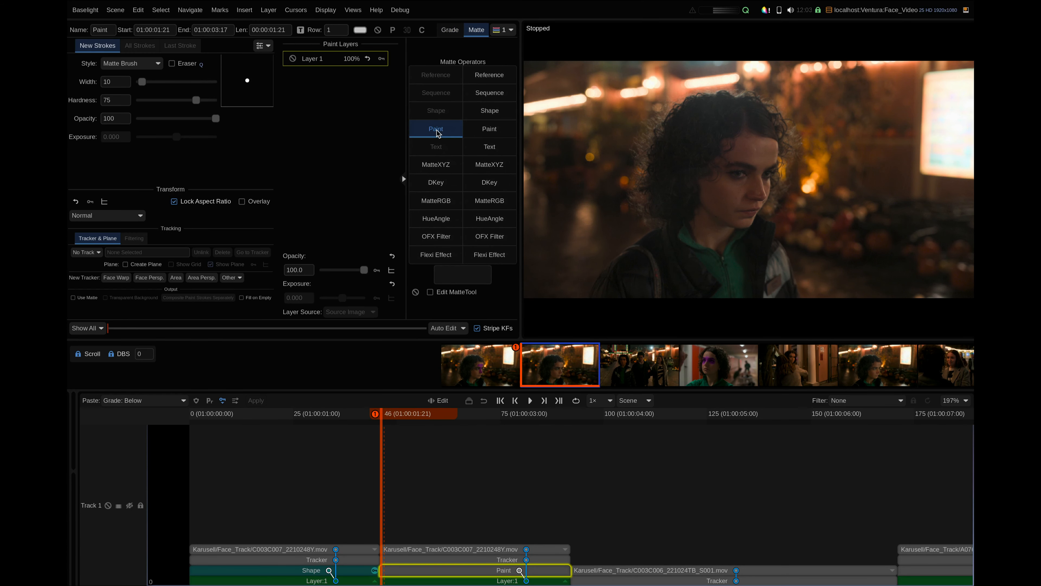
Link the Paint matte to the Face1 Face Warp tracker and set the brush to width 93 and hardness 0
click(86, 252)
click(85, 272)
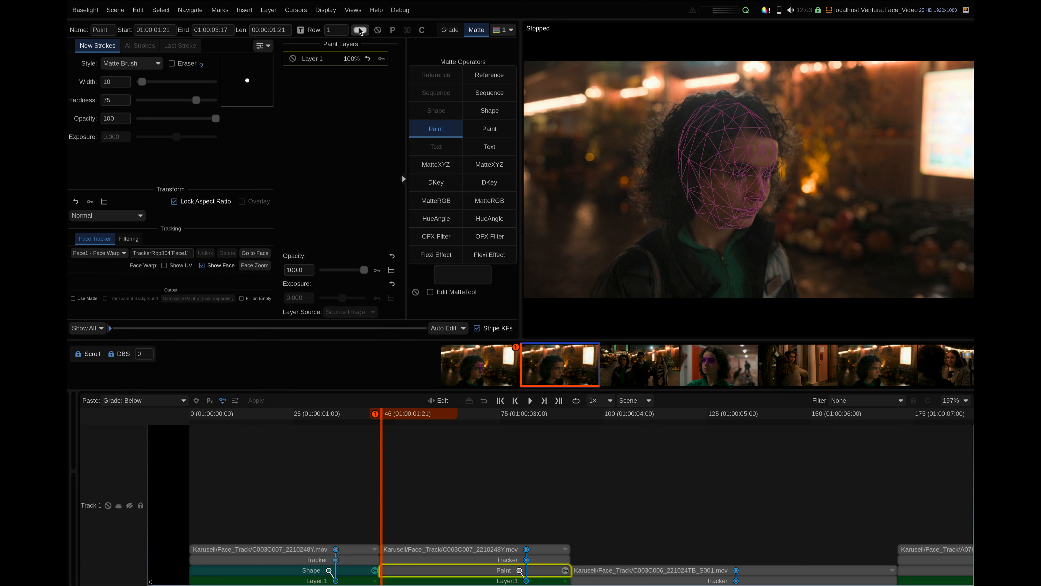
mouse_move(202, 101)
mouse_down()
mouse_move(133, 105)
mouse_move(159, 82)
mouse_move(196, 83)
mouse_move(185, 83)
mouse_up()
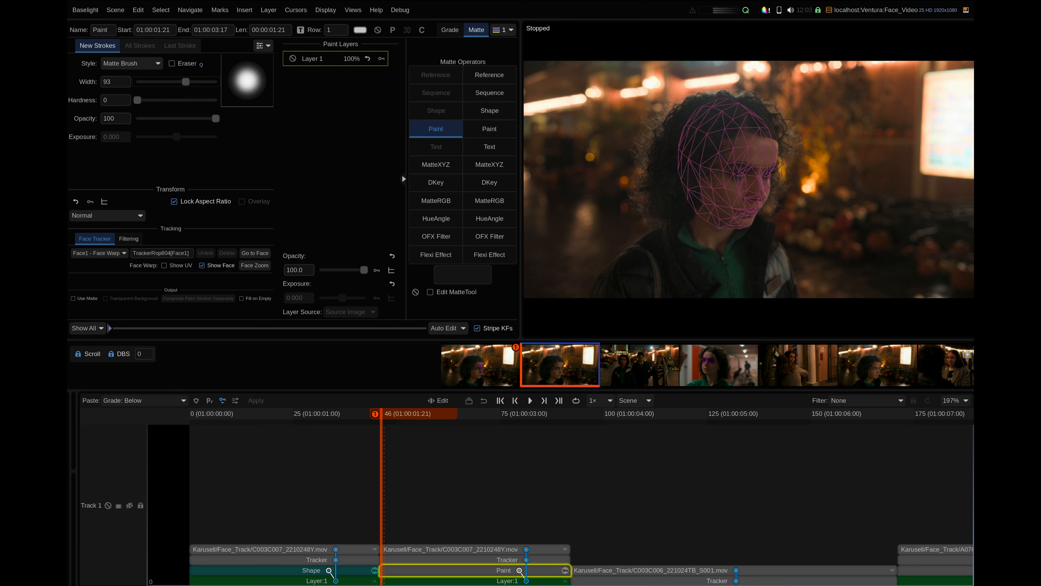
Paint the matte over the eye nearest the camera in the full-screen view and zoom the viewer onto the tracked face
key(f)
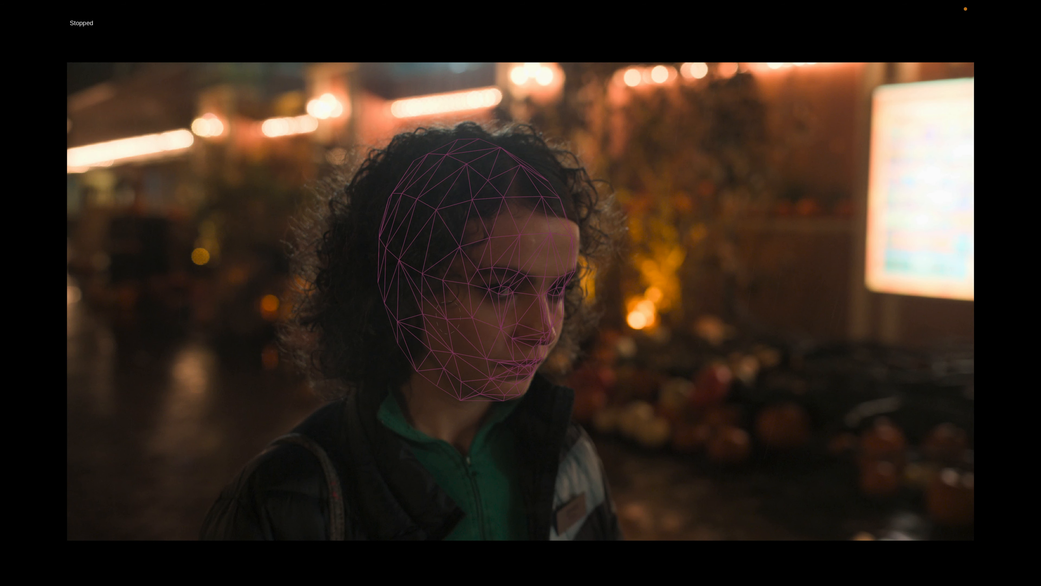
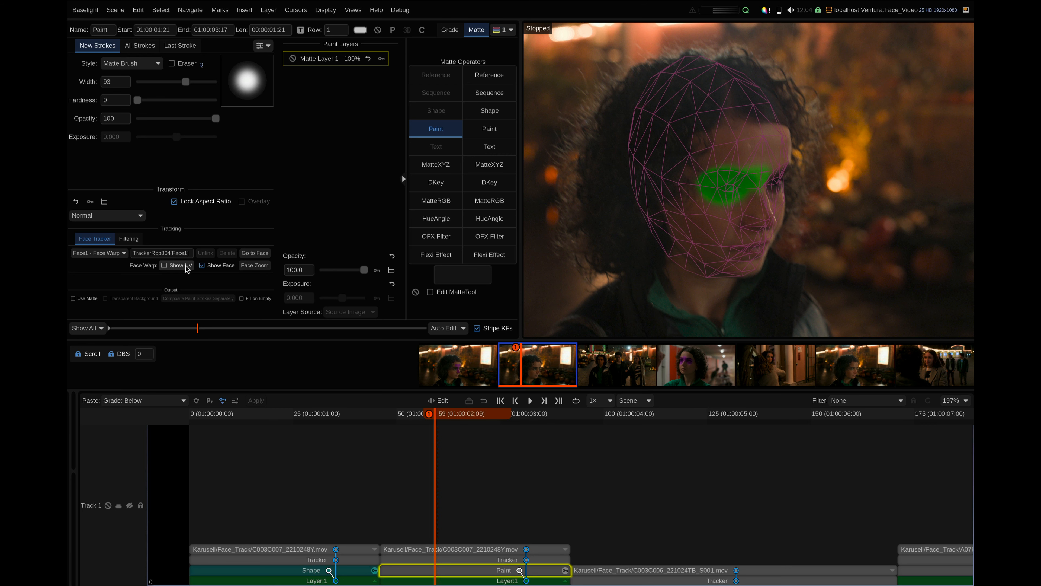
click(255, 267)
click(255, 266)
click(255, 266)
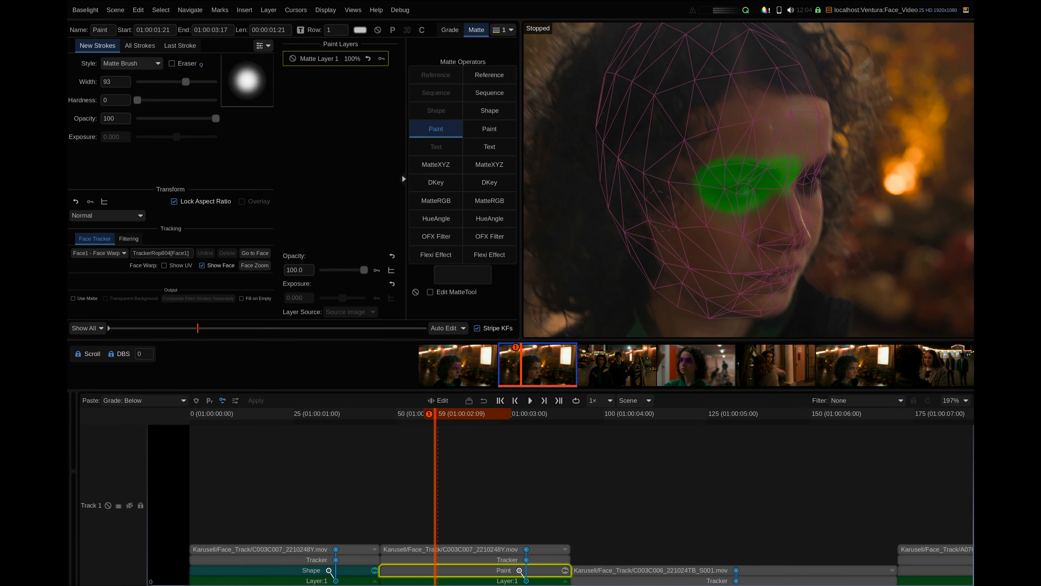
Show the face's UV map and extend the painted matte across the nose bridge to the far eye
click(172, 269)
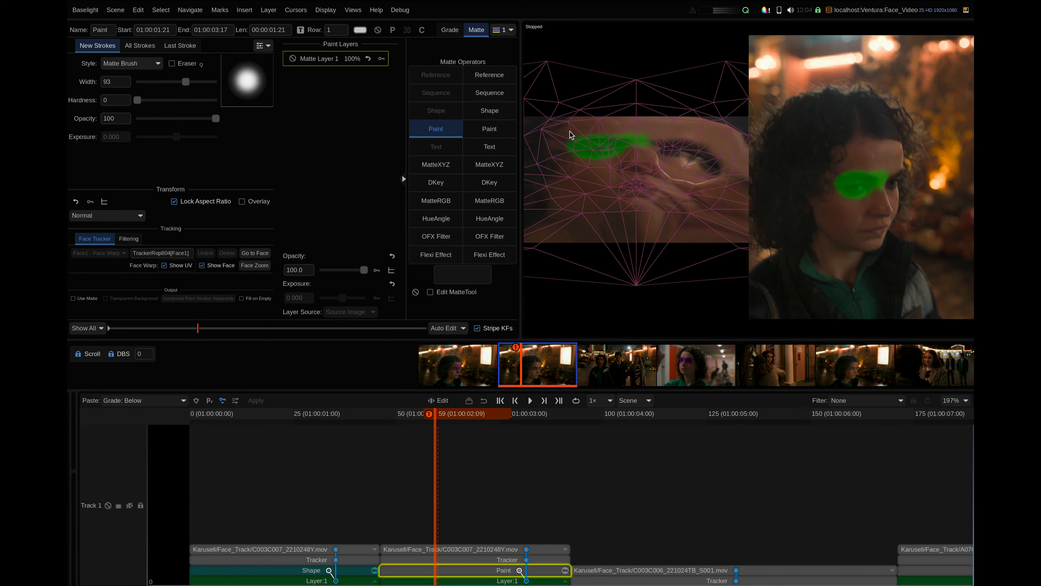
key(Escape)
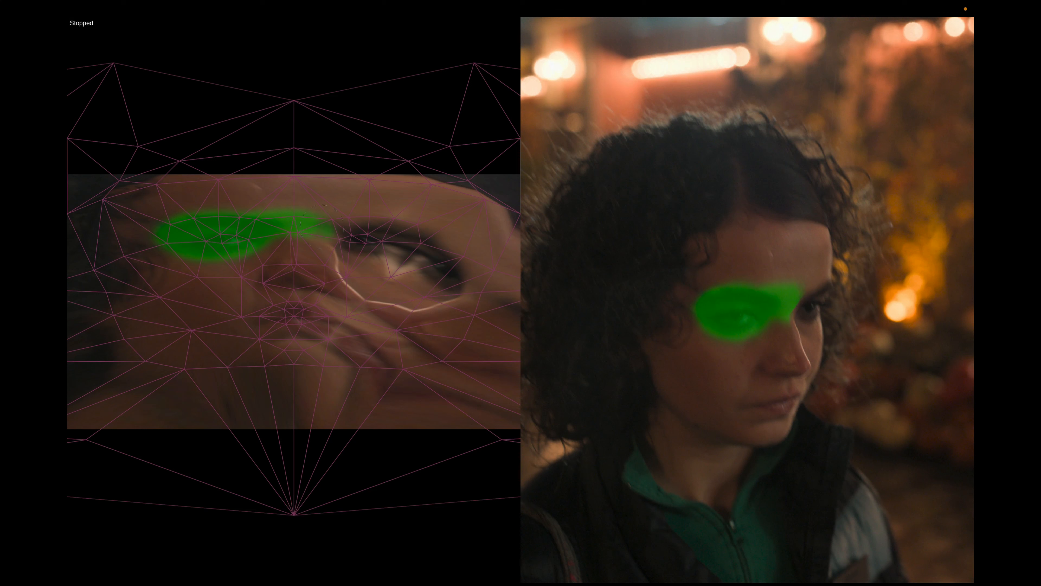
mouse_move(322, 228)
mouse_down()
mouse_move(417, 235)
mouse_move(412, 247)
mouse_move(382, 248)
mouse_move(351, 237)
mouse_up()
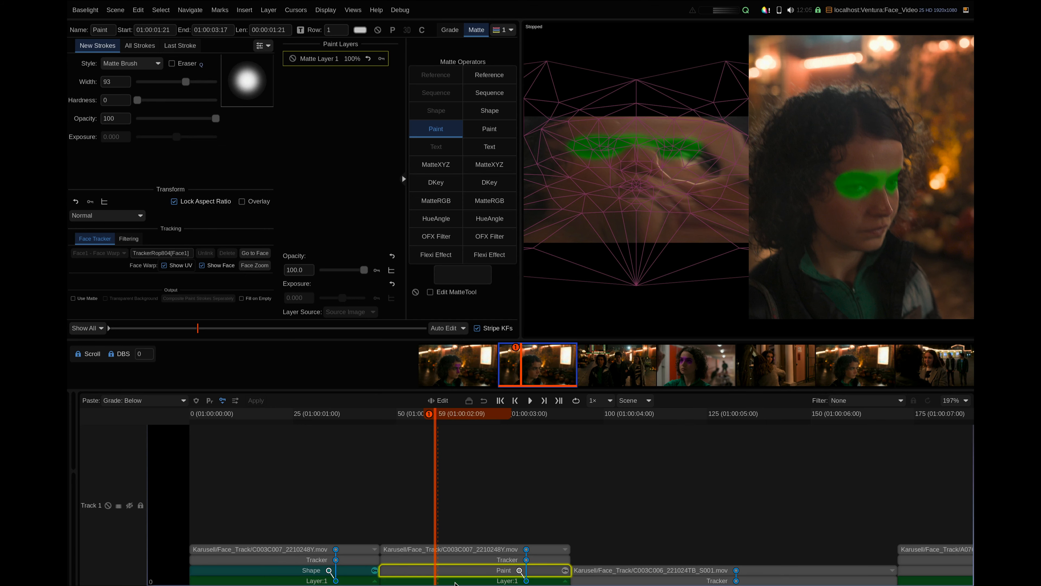
Apply the Face Tracker base grade preset to the second clip's Layer 1
click(455, 582)
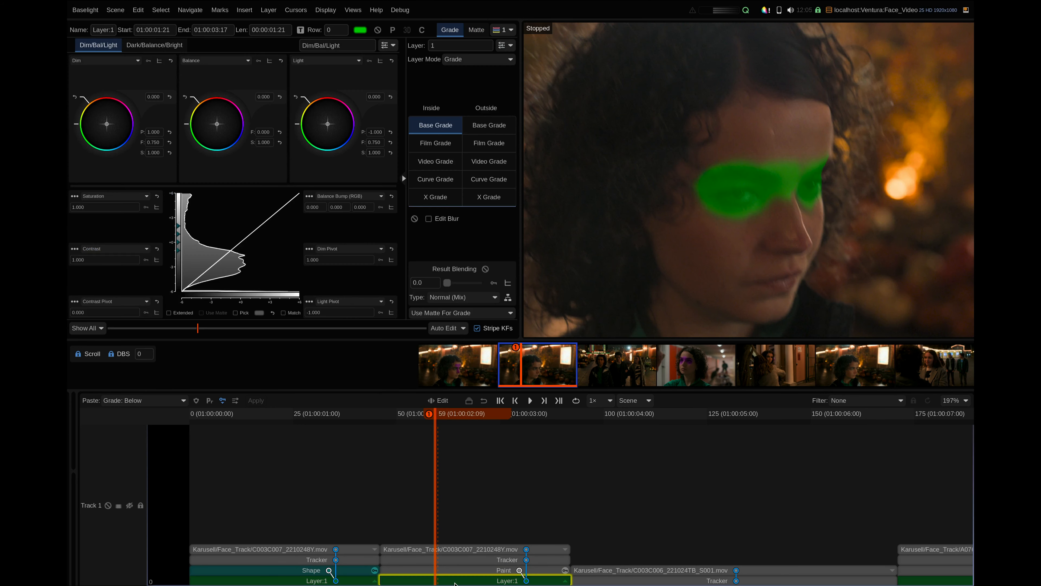
click(393, 30)
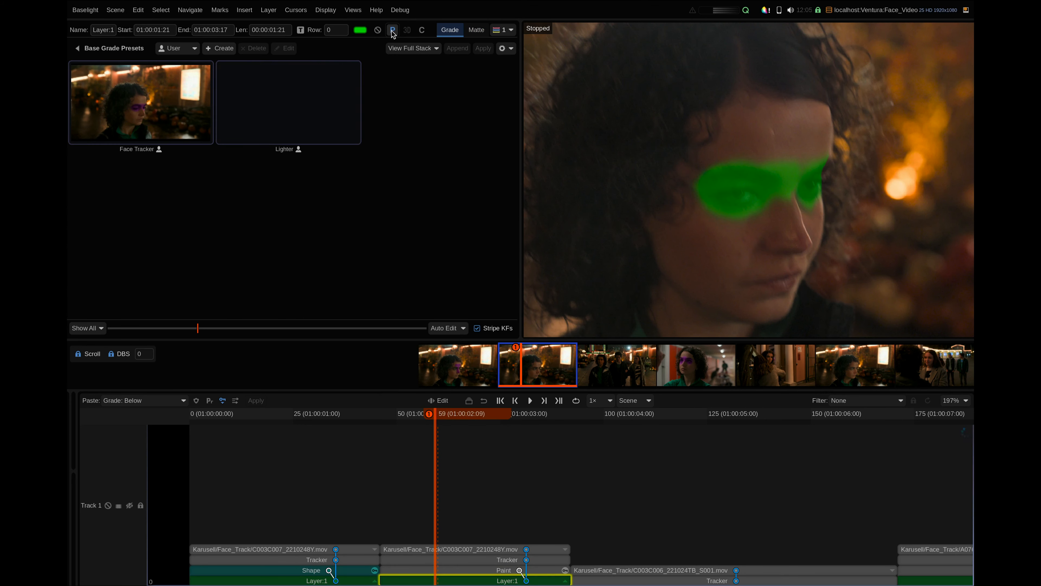
double_click(138, 75)
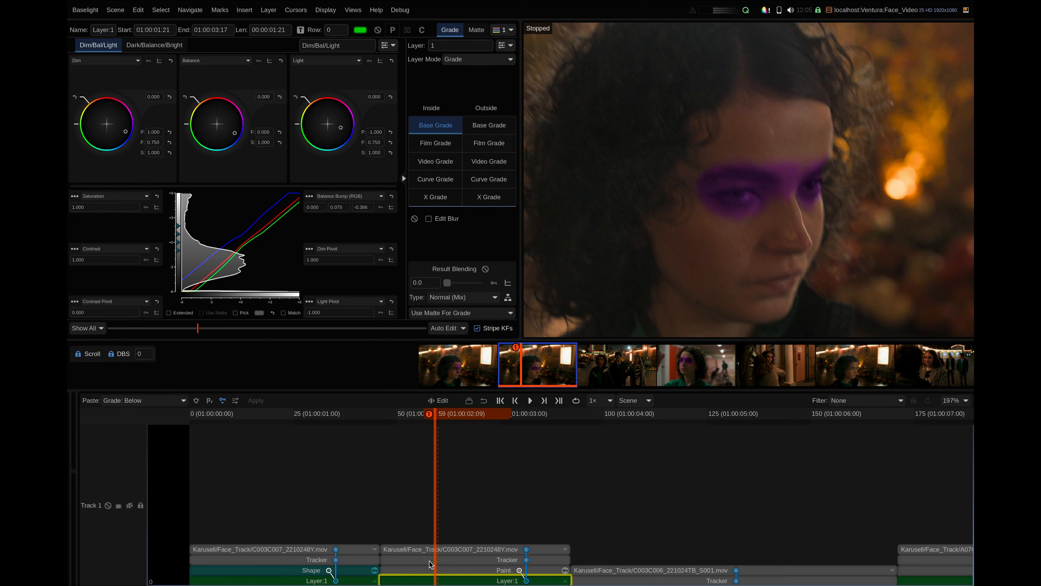
Examine the second clip's Paint matte with its face mesh and scrub the shot to check the eye tint
click(433, 571)
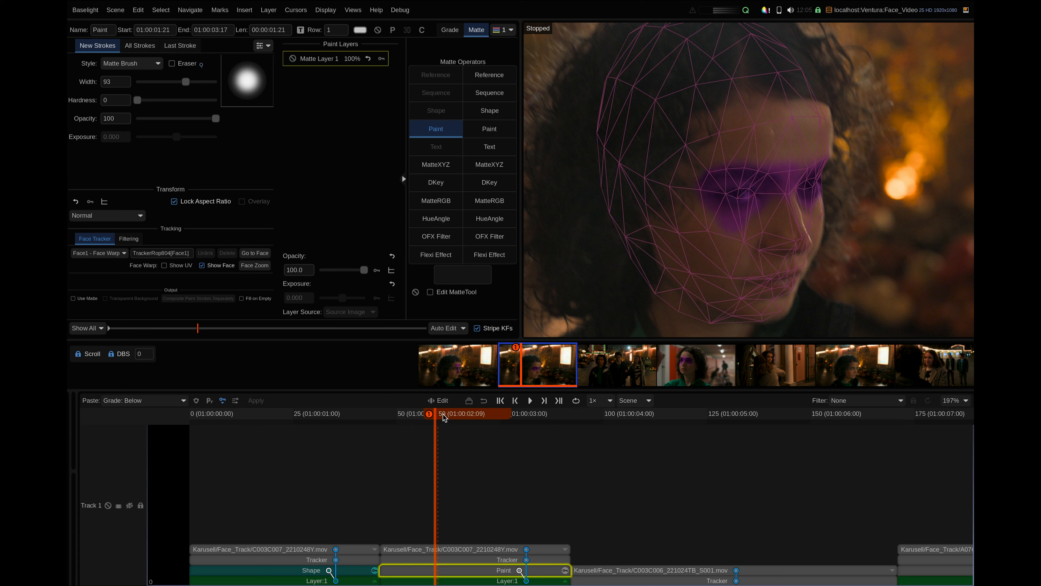
click(429, 481)
mouse_move(443, 414)
mouse_down()
mouse_move(409, 416)
mouse_move(494, 419)
mouse_move(518, 431)
mouse_up()
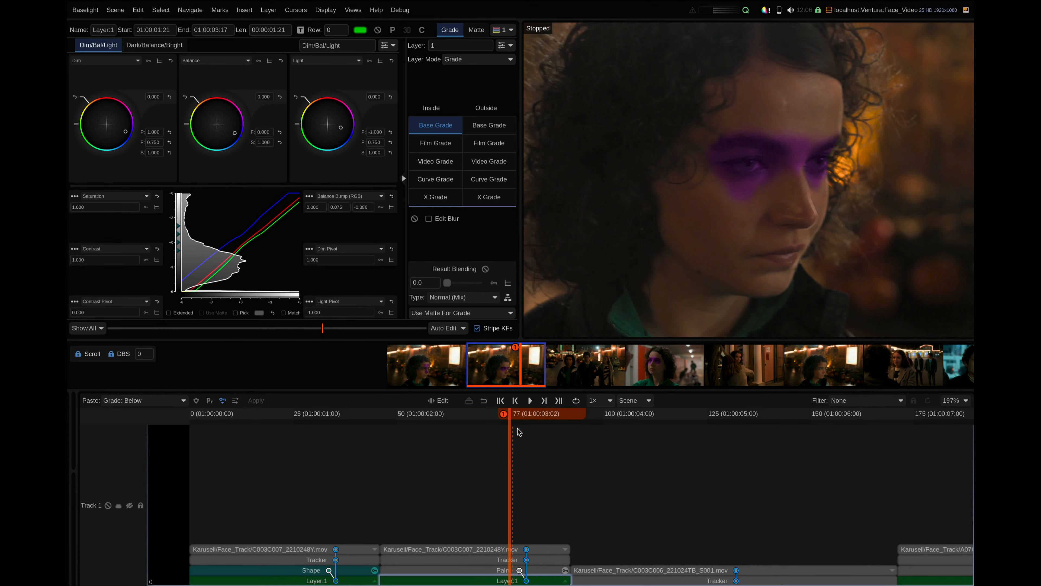
key(Home)
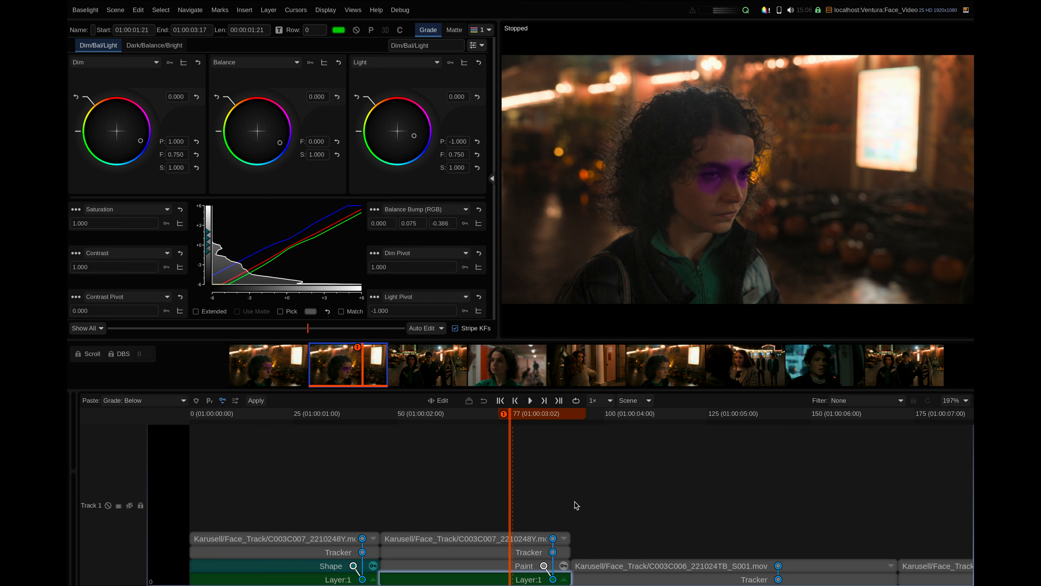
Go to the ungraded shot starting at 01:00:24:20 and scrub it to check the tracked face mesh
scroll(652, 500, down, 5)
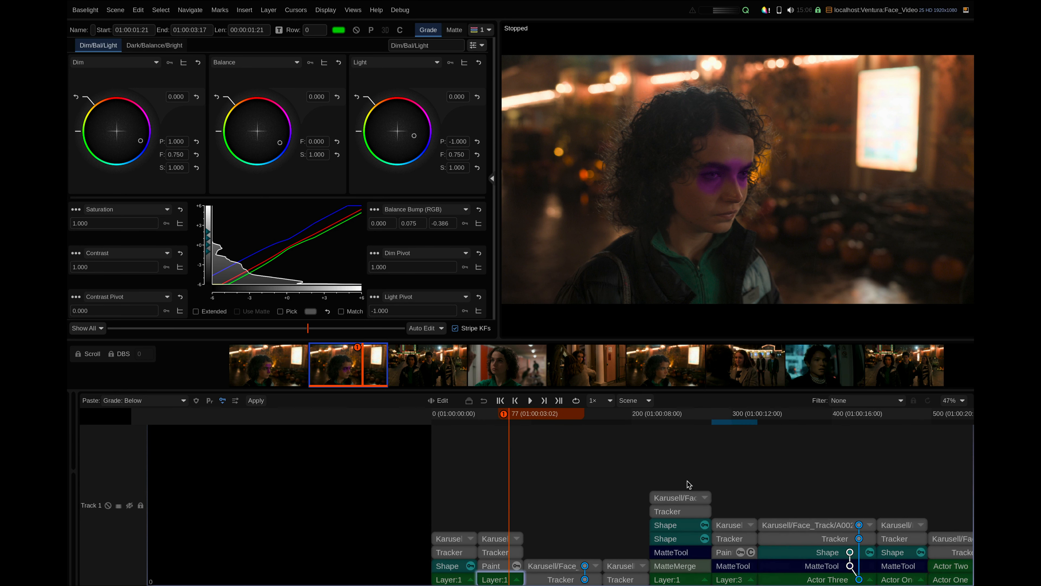
scroll(699, 467, down, 1)
drag(713, 467, 403, 460)
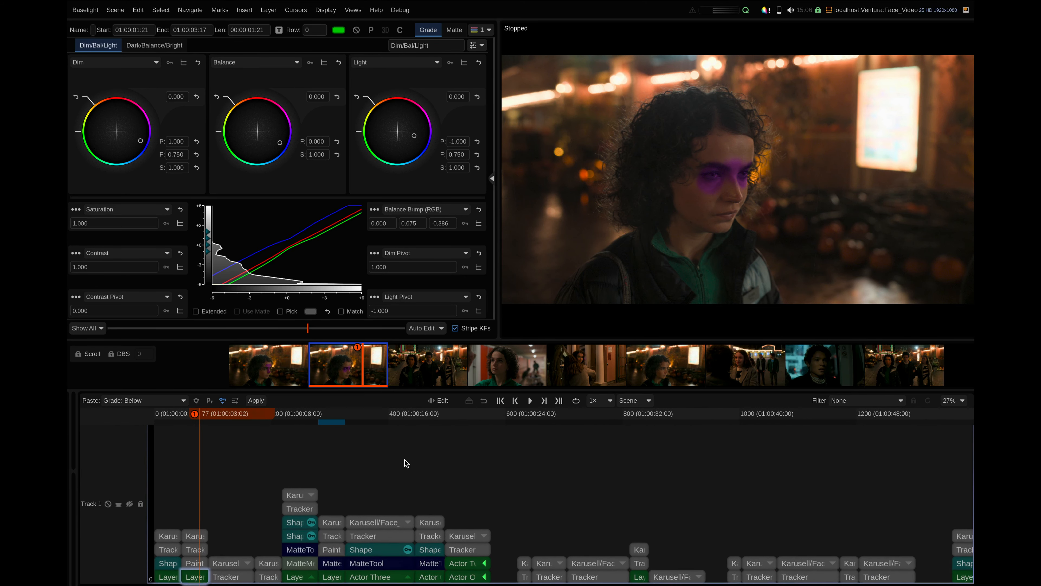
drag(513, 414, 523, 414)
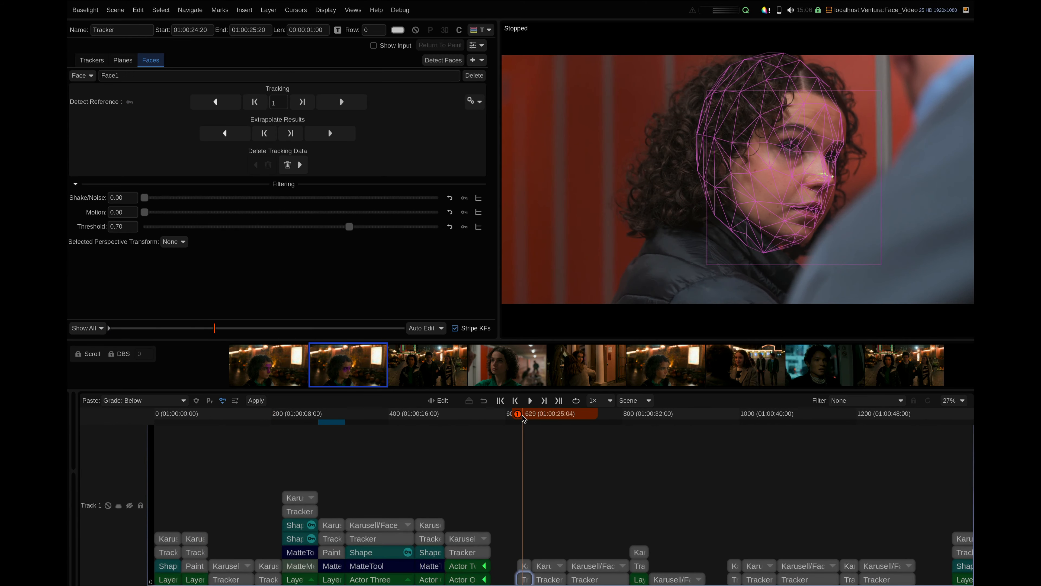
scroll(521, 476, up, 3)
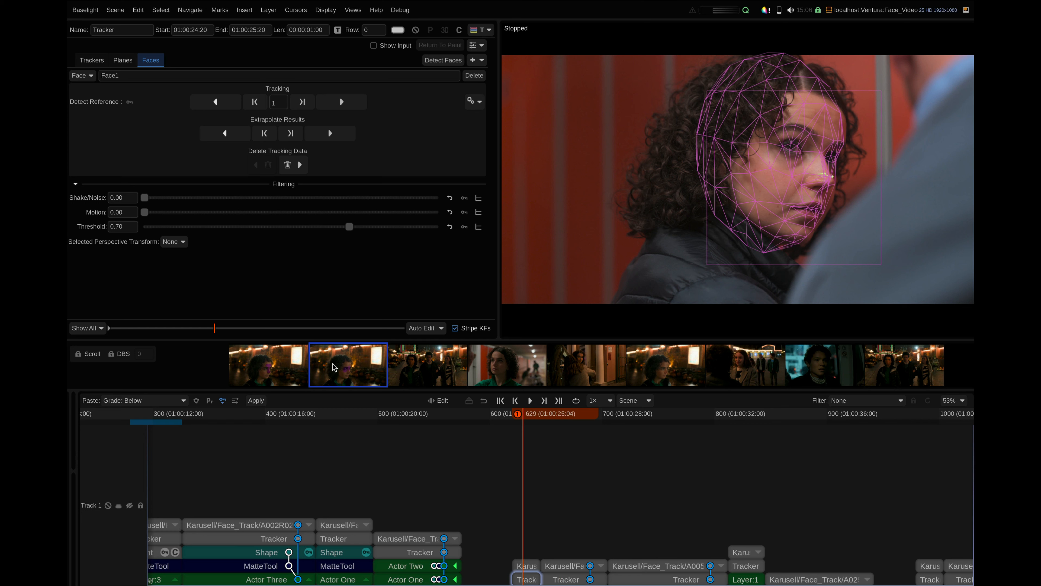
click(524, 415)
click(529, 415)
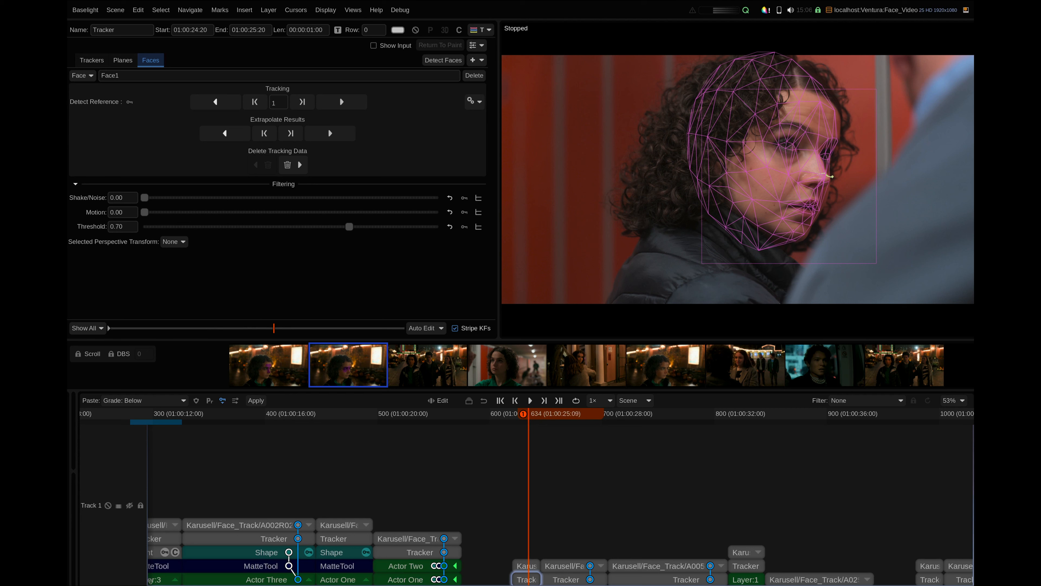
Examine the Face1 and Face2 tracks in the Tracker of the two-person shot starting at 01:00:25:20
click(589, 581)
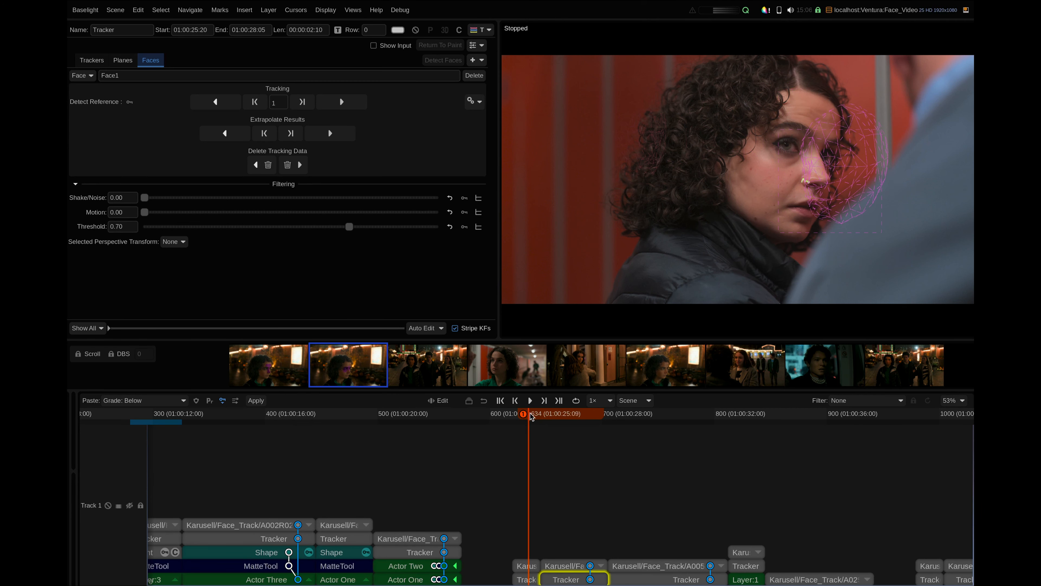
click(553, 415)
drag(551, 414, 562, 416)
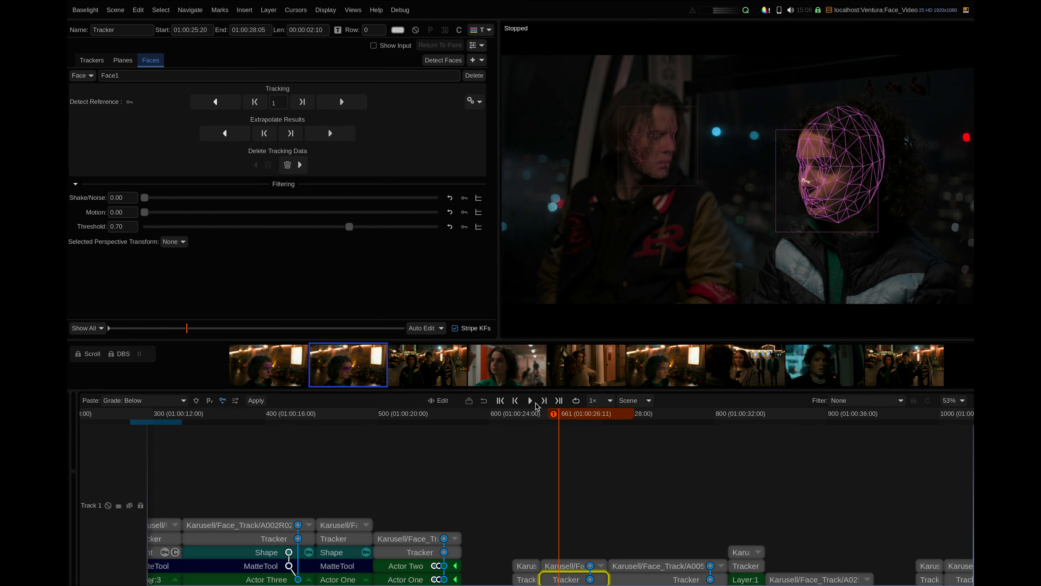
click(82, 75)
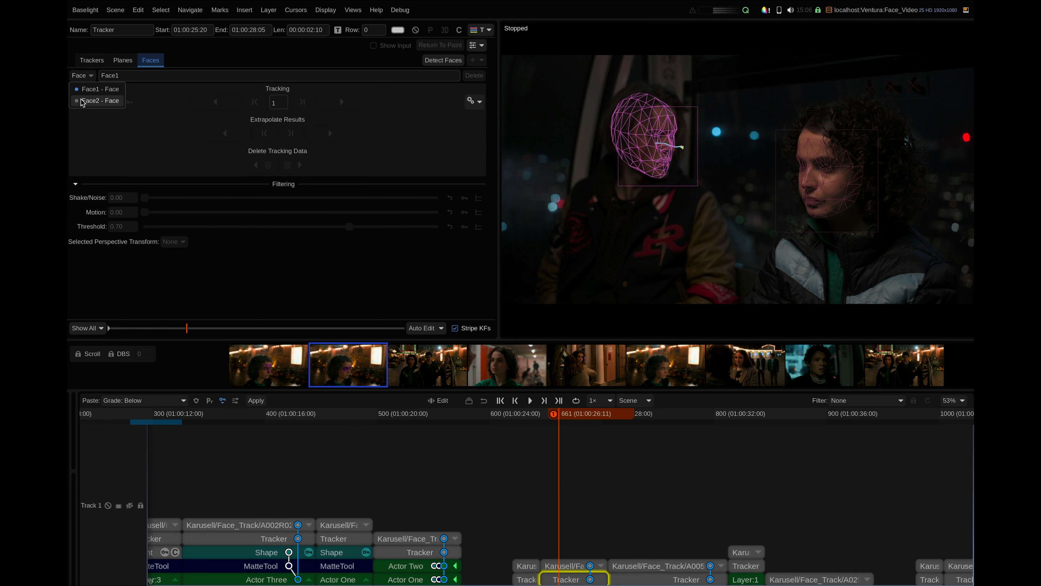
click(85, 89)
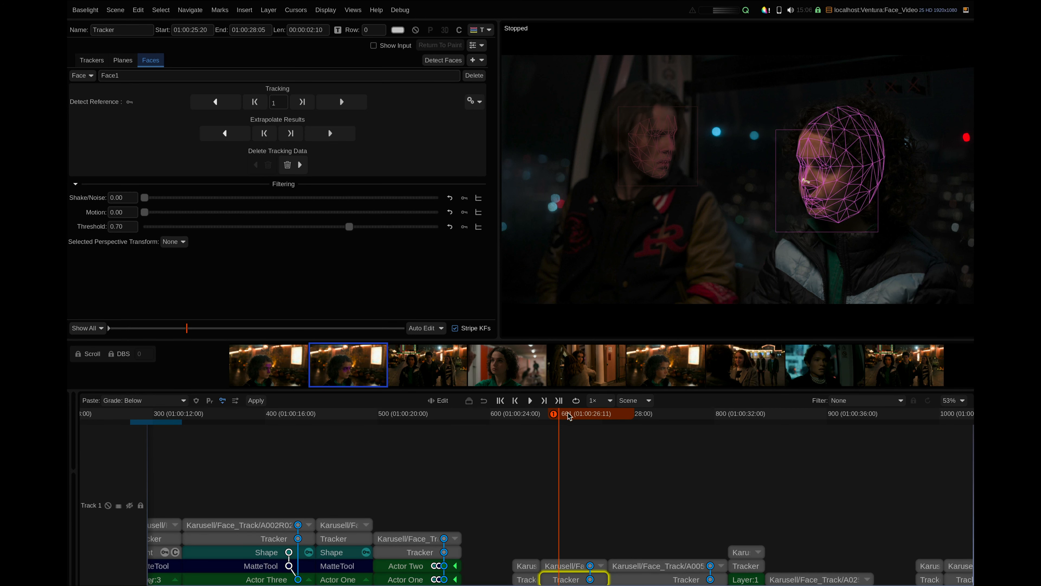
click(579, 414)
Copy the second clip's grade onto the shot starting at 01:00:24:20 and check the face list in its Tracker
drag(591, 414, 524, 415)
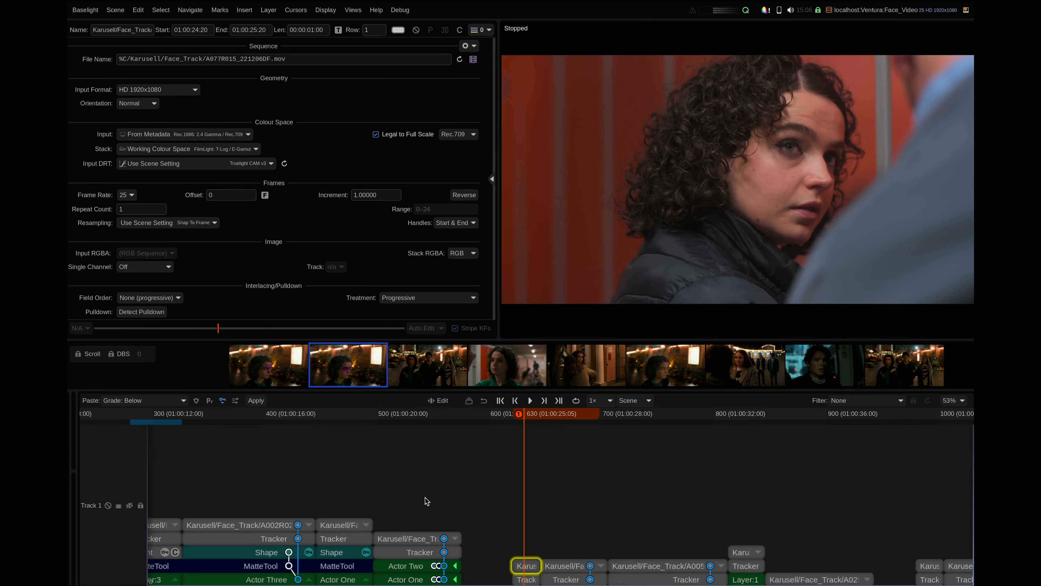
click(355, 374)
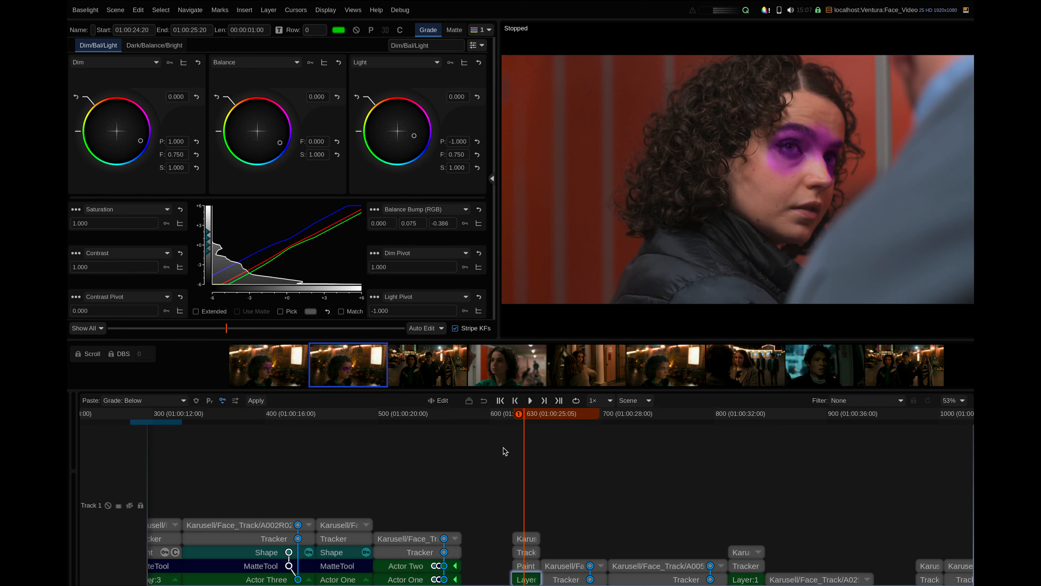
click(536, 551)
click(85, 76)
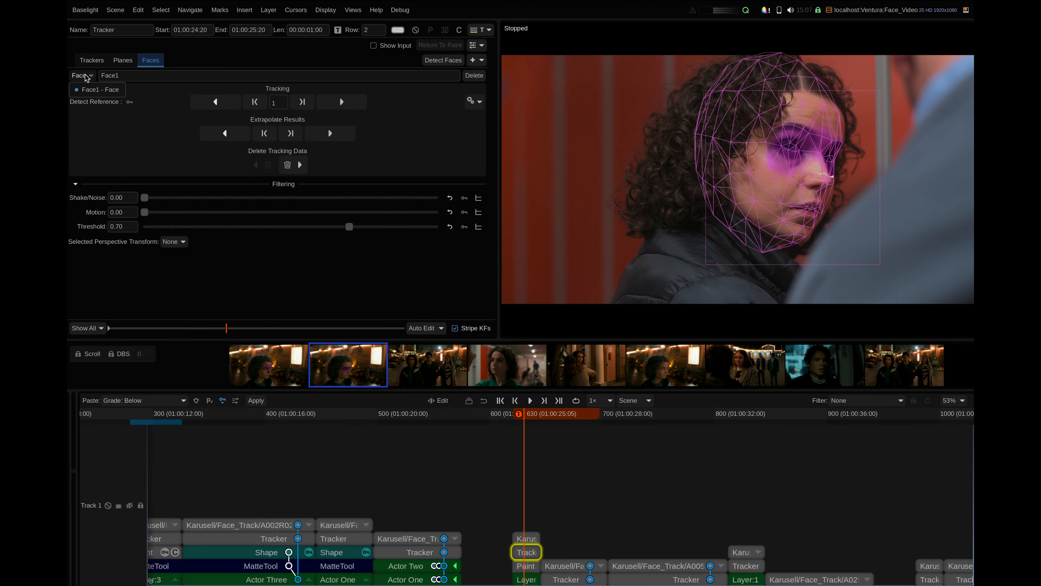
click(85, 76)
Copy the second clip's grade onto the two-person shot starting at 01:00:25:20
click(526, 414)
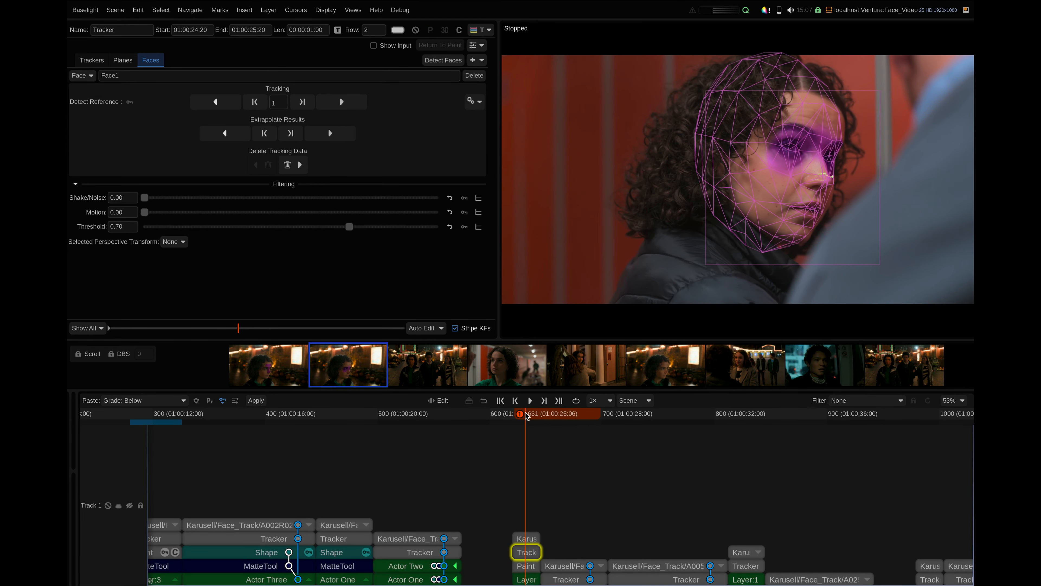
drag(526, 415, 555, 415)
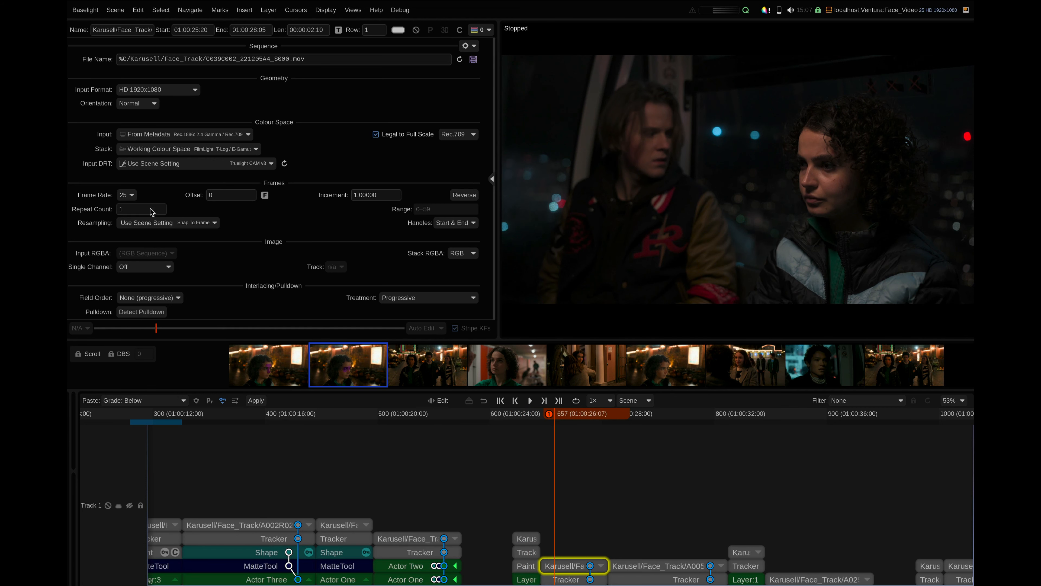
double_click(327, 359)
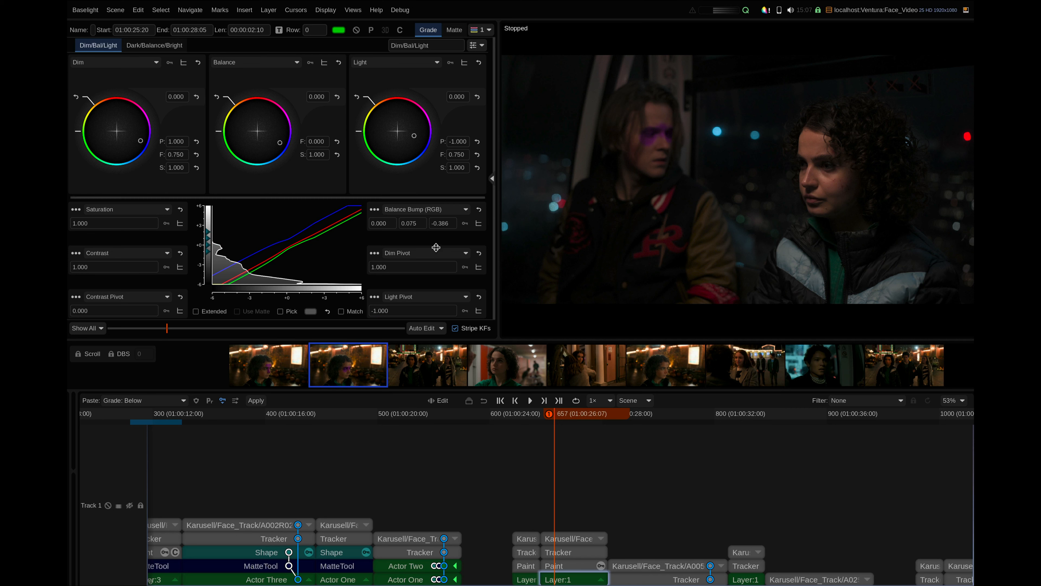
Link the two-person shot's Paint matte to the Face1 Face Warp tracker so the tint follows the woman's face
click(562, 564)
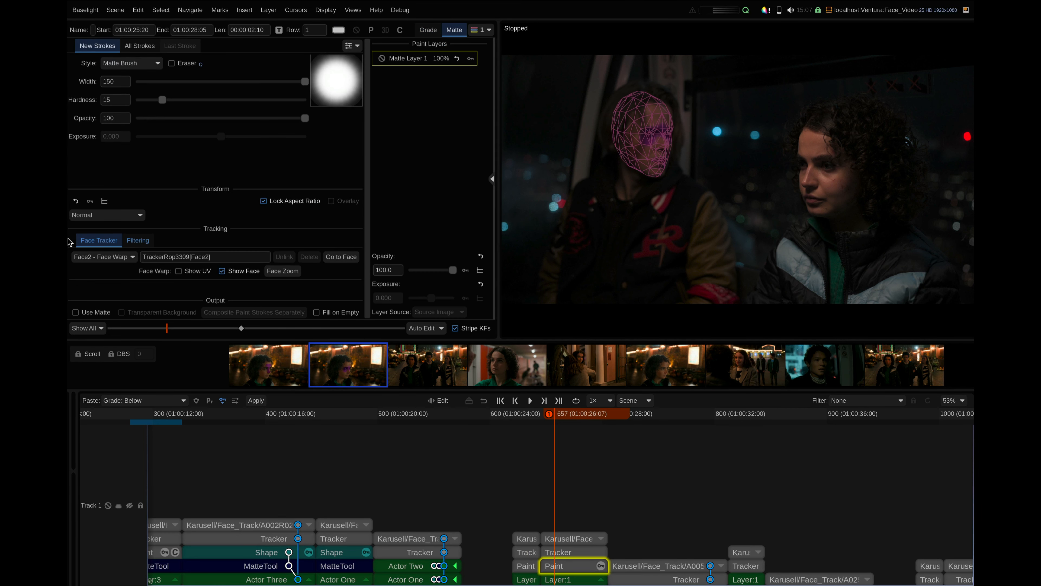
click(103, 256)
click(102, 279)
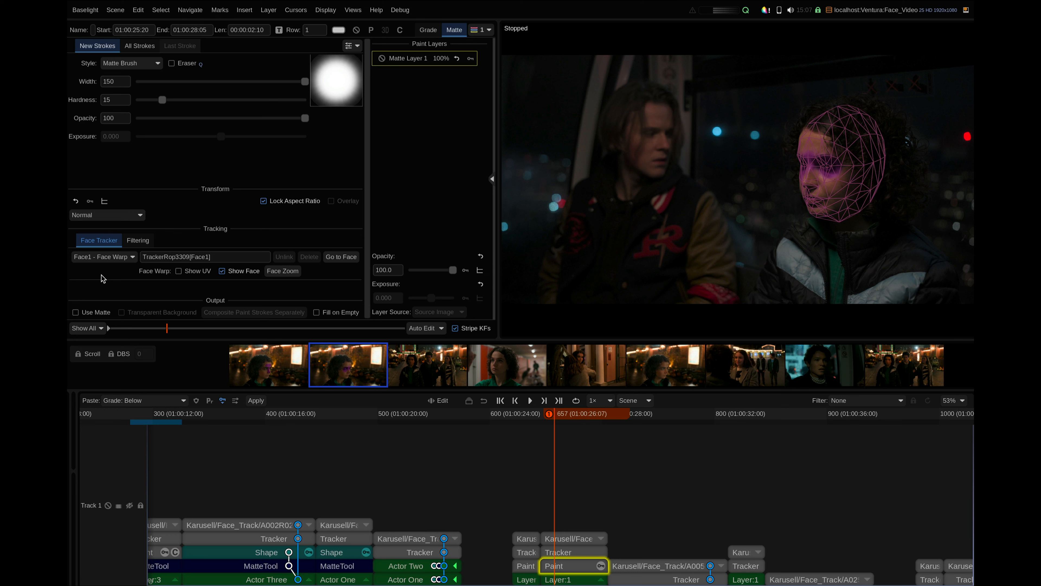
Copy the second clip's grade onto the profile shot starting at 01:00:28:05
click(554, 415)
drag(562, 414, 640, 418)
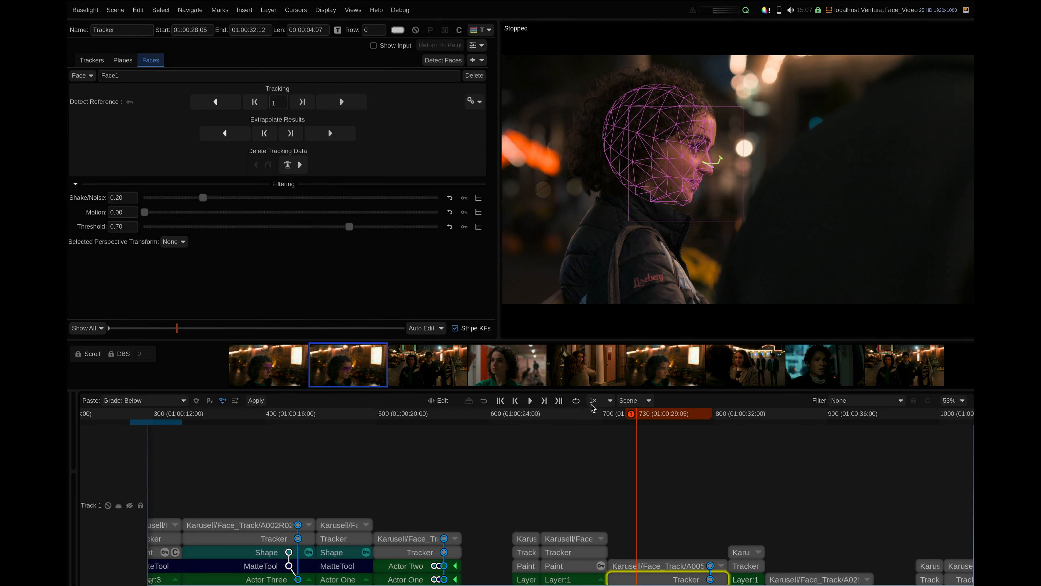
double_click(342, 352)
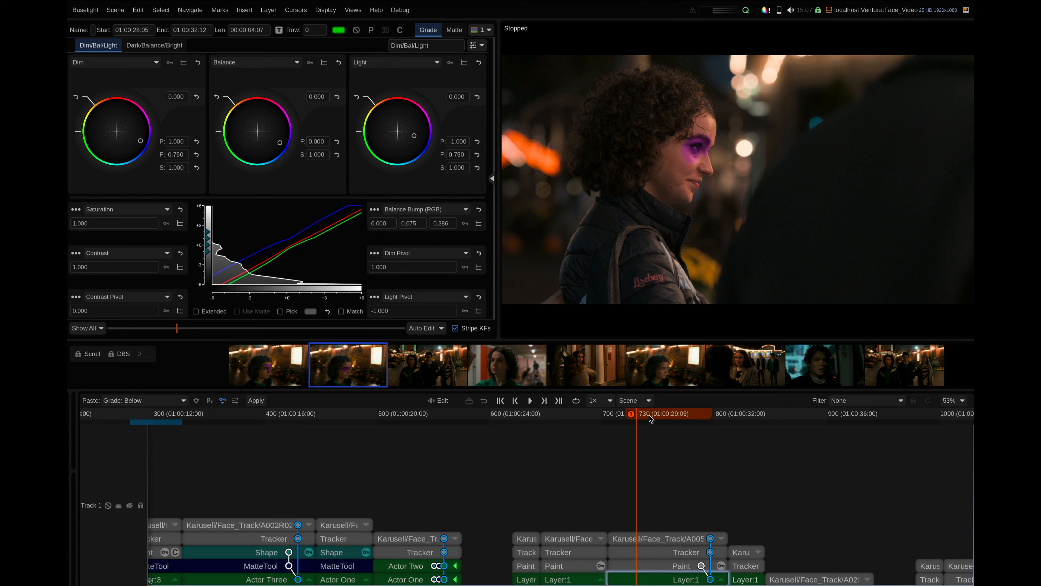
Copy the second clip's grade onto the two shots starting at 01:00:32:12 and 01:00:33:20
drag(652, 415, 738, 415)
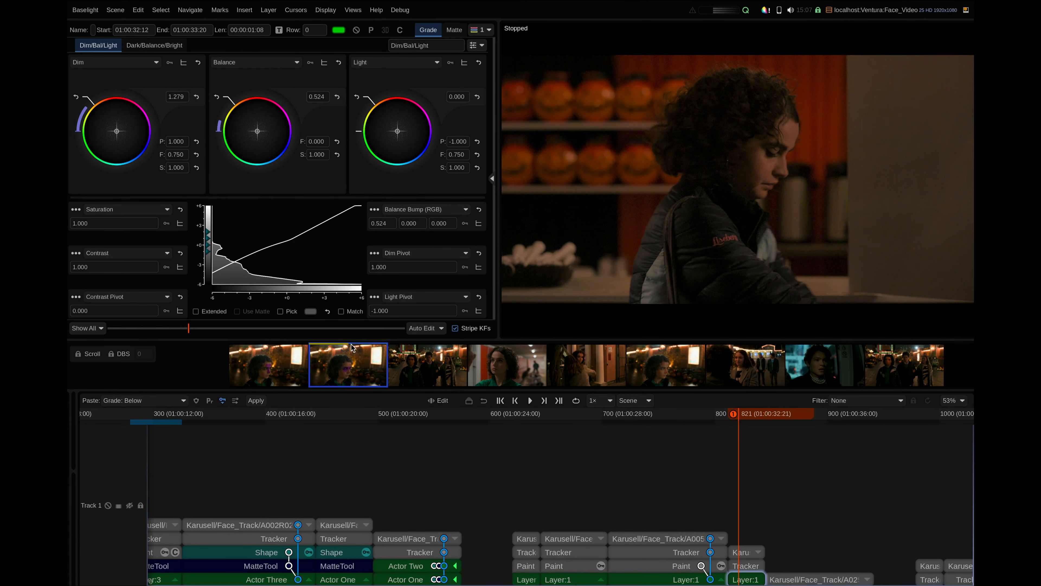
double_click(344, 365)
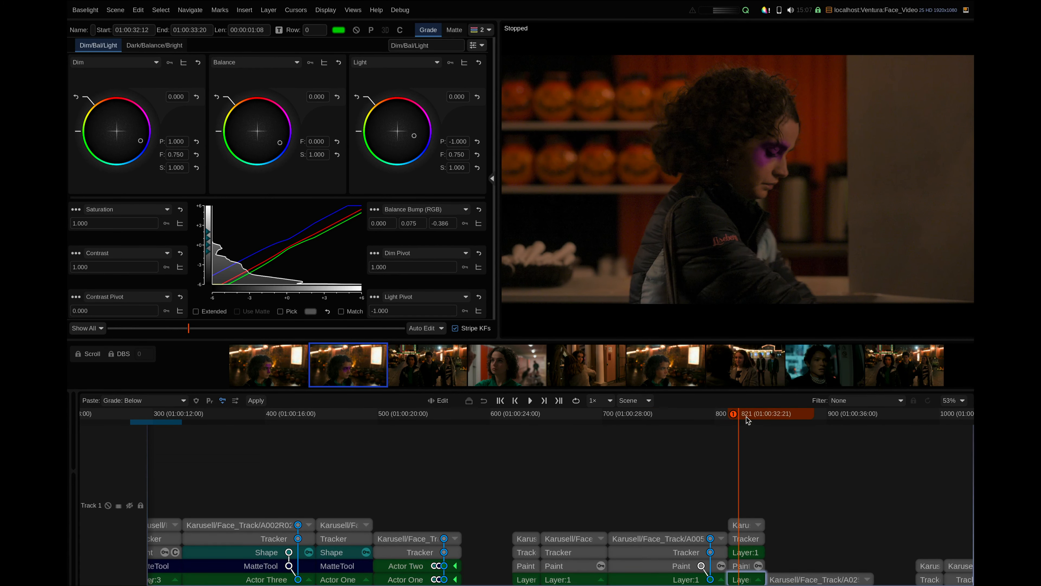
drag(746, 417, 825, 417)
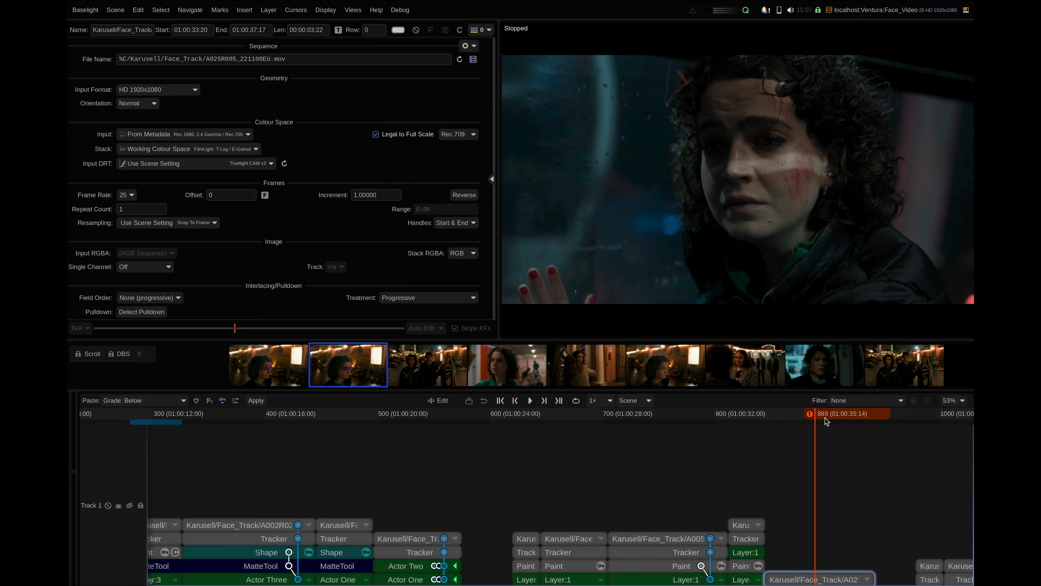
double_click(335, 375)
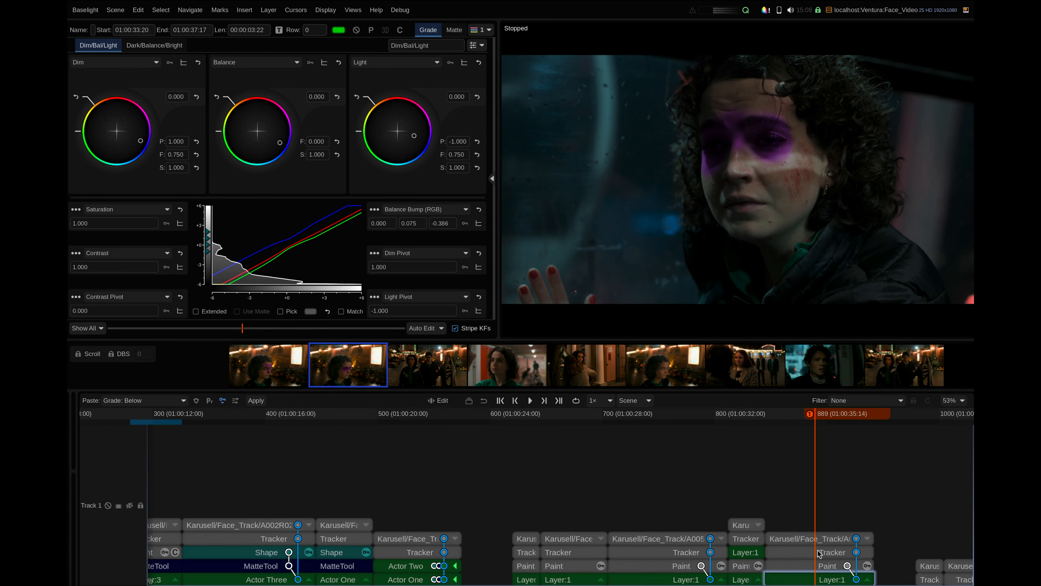
Track Face1 backwards and forwards through the shot starting at 01:00:33:20
click(785, 554)
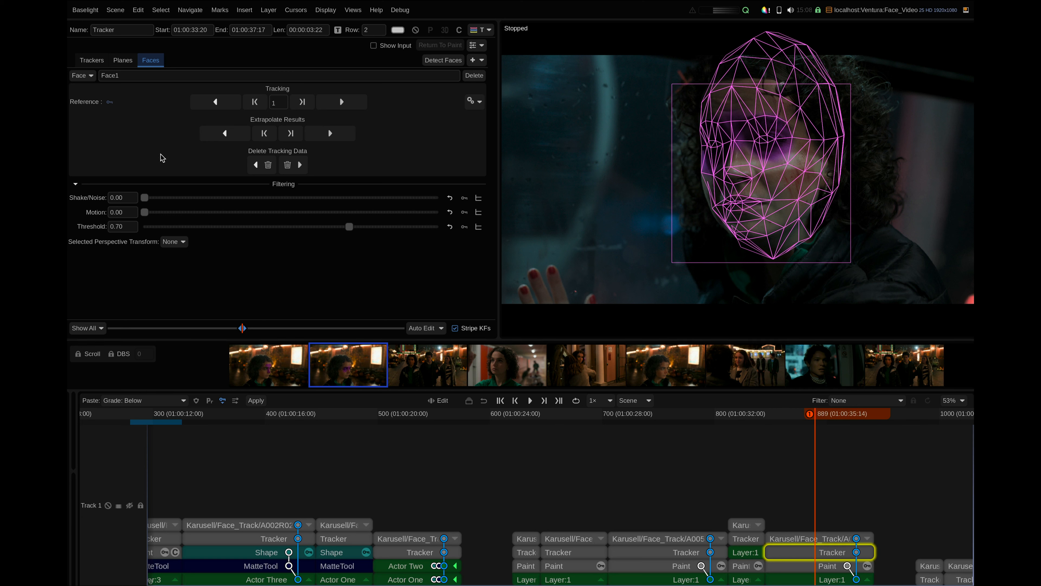
click(223, 101)
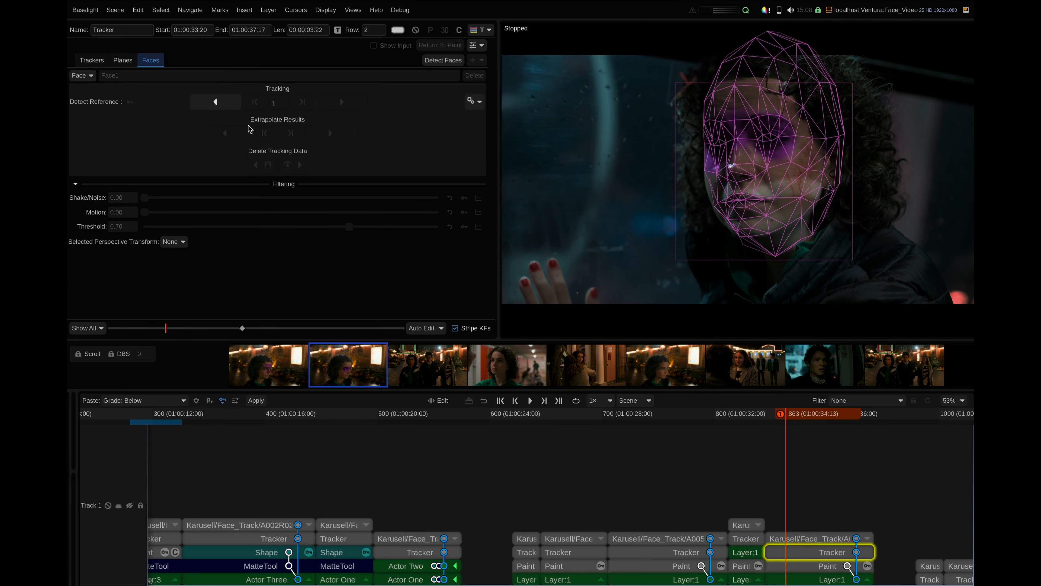
click(337, 103)
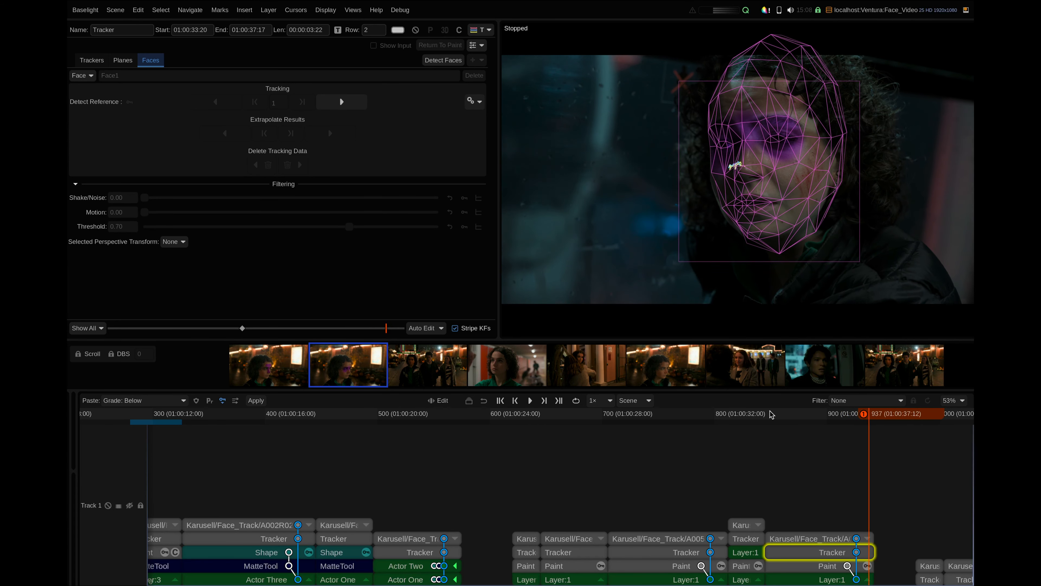
Review the tracked purple eye tint on the copied shots, going back to the two-person shot at 01:00:25:20
drag(856, 421, 551, 465)
click(732, 535)
click(718, 457)
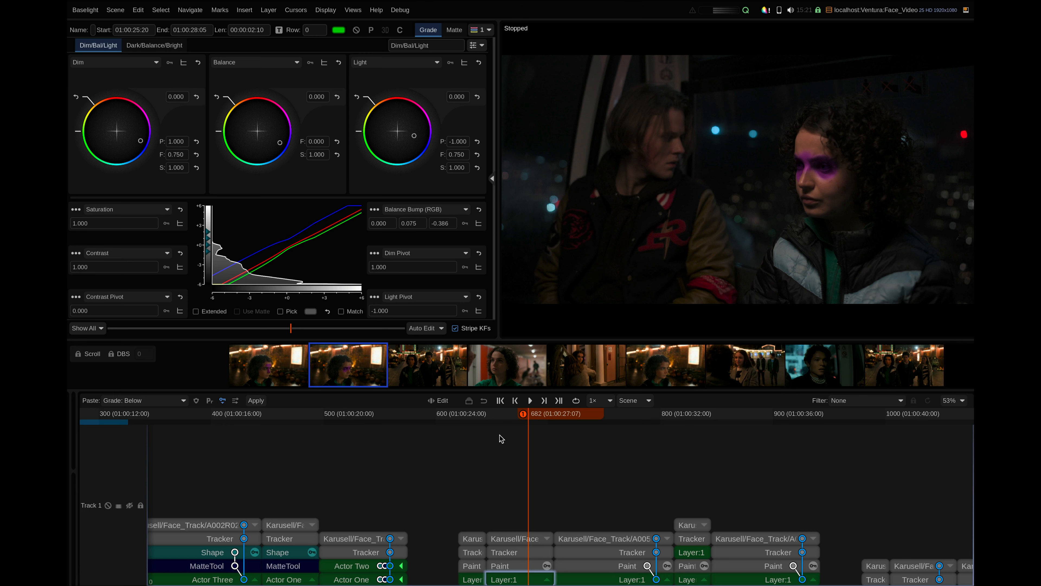
Go to the first frame of the shot starting at 01:00:06:21 and select its Tracker strip
drag(307, 475, 717, 461)
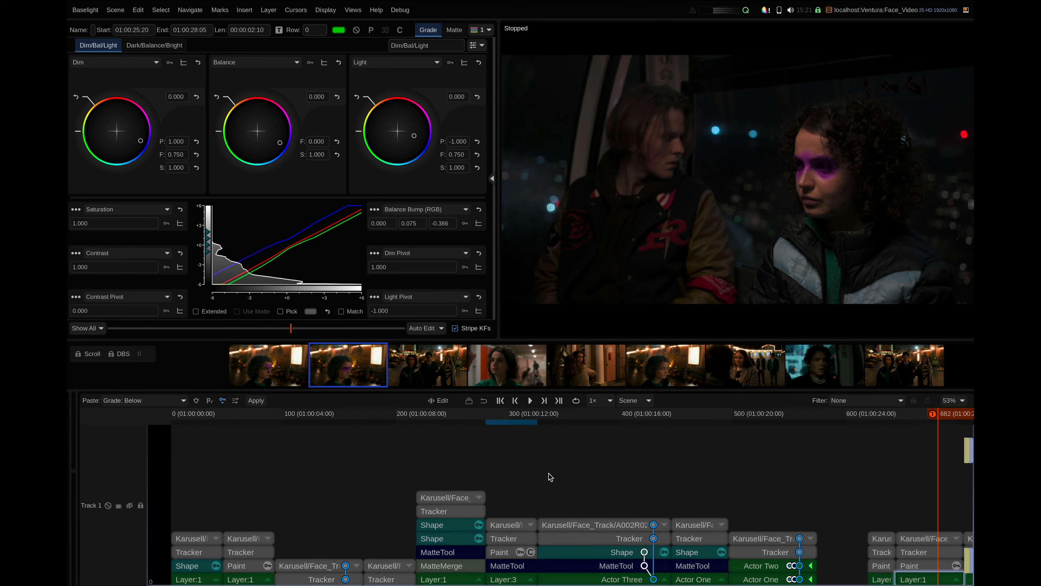
click(373, 418)
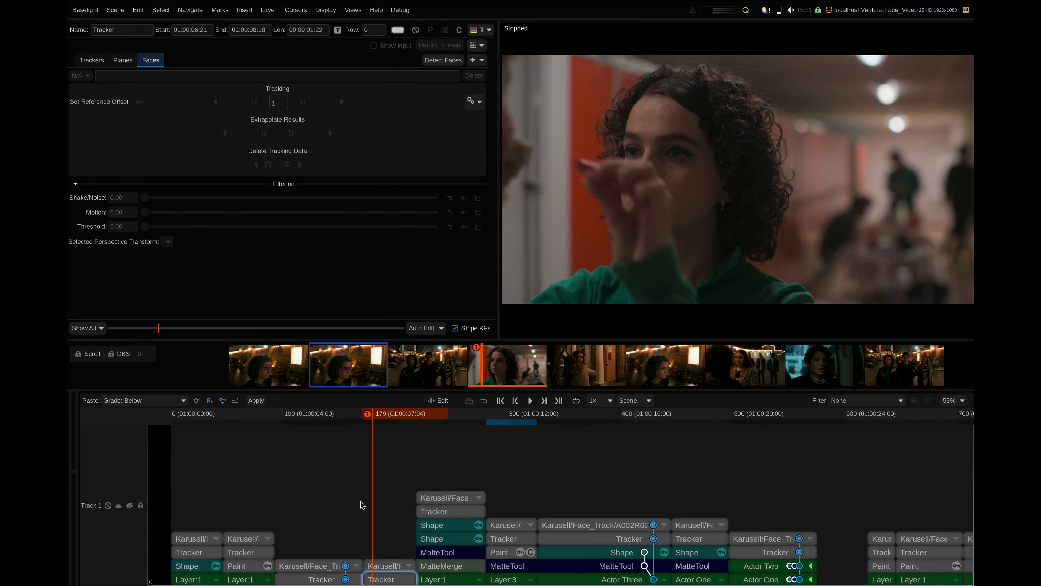
scroll(348, 496, up, 5)
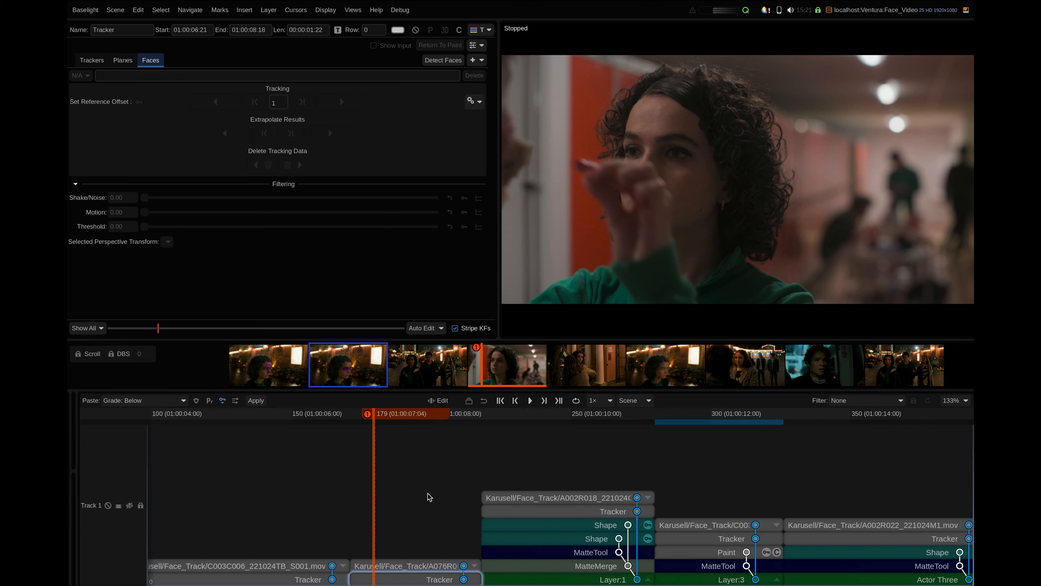
key(Left)
drag(392, 412, 372, 429)
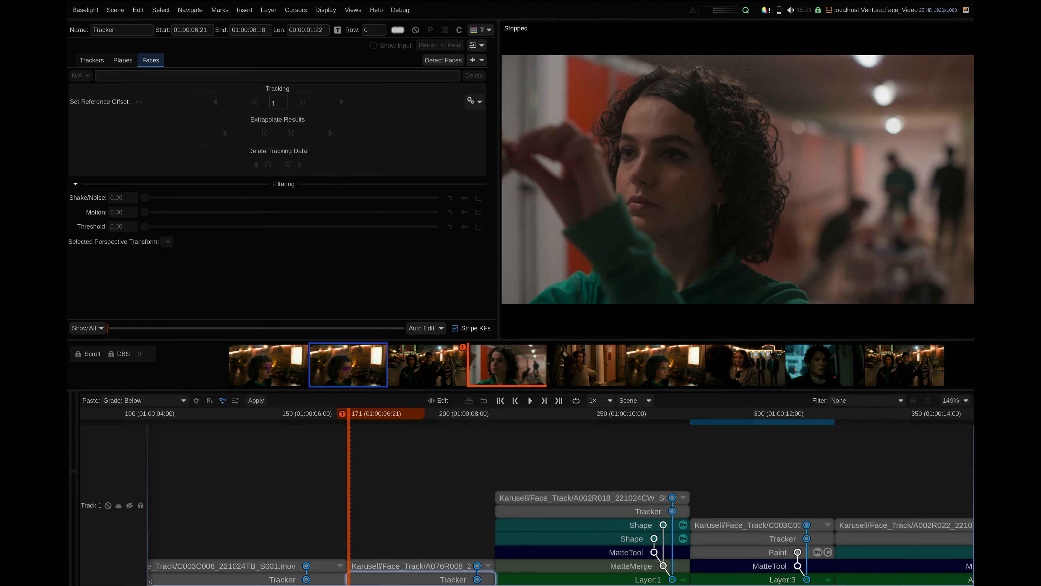
click(374, 581)
Step back and forth through the shot's opening frames to examine where the raised hand covers the woman's face
key(Right)
key(Right)
key(Right)
key(Right)
key(Right)
key(Right)
key(Right)
key(Right)
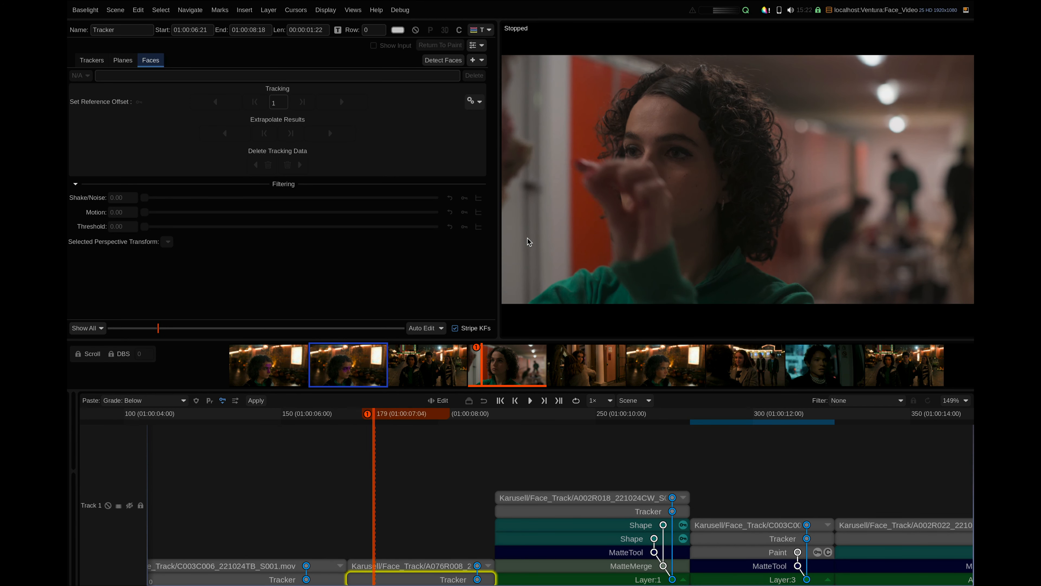
key(Left)
key(Left)
key(Left)
key(Left)
key(Left)
key(Left)
key(Left)
key(Left)
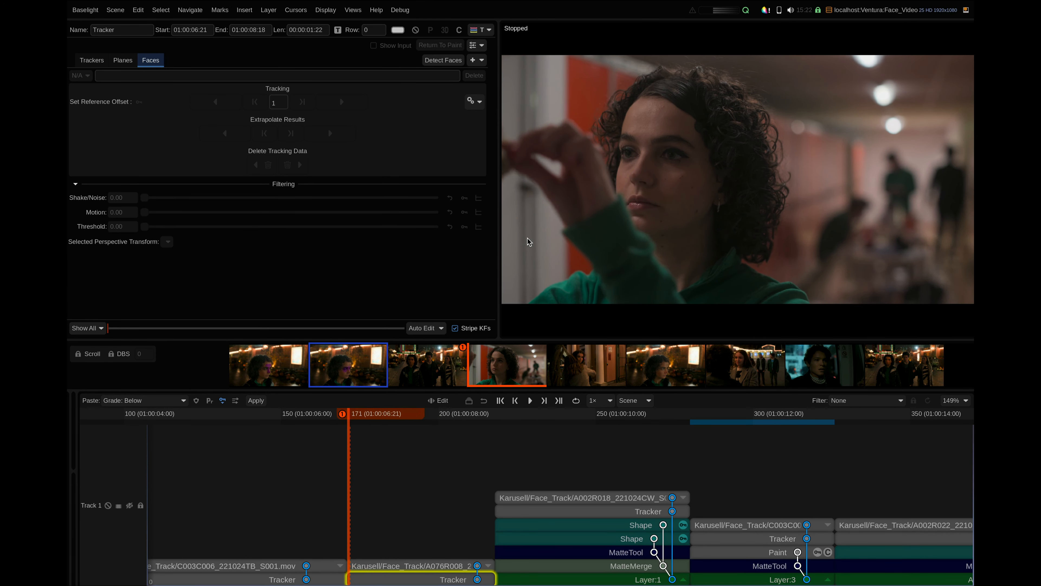
key(Right)
key(Right)
key(Right)
key(Right)
key(Right)
key(Right)
key(Right)
key(Right)
key(Right)
key(Right)
key(Right)
key(Right)
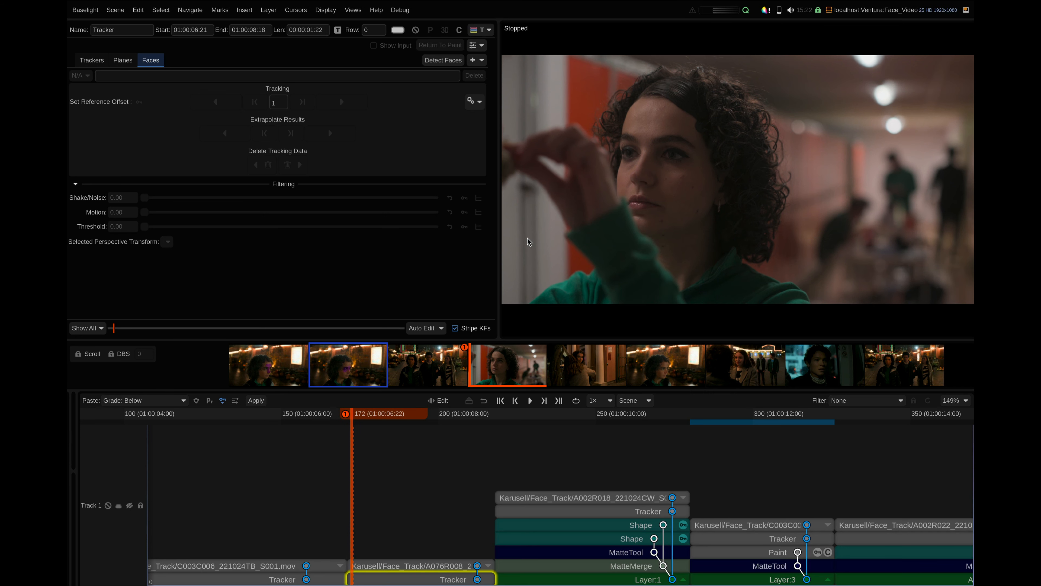
key(Right)
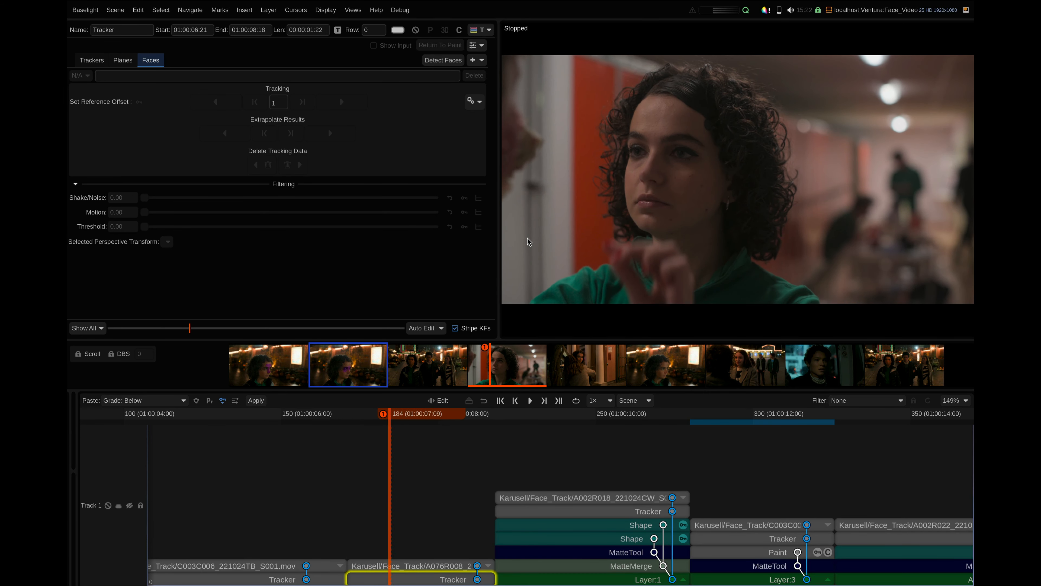
key(Right)
key(Right)
key(Right)
key(Right)
key(Right)
key(Right)
key(Right)
key(Right)
key(Right)
key(Right)
key(Right)
key(Right)
key(Right)
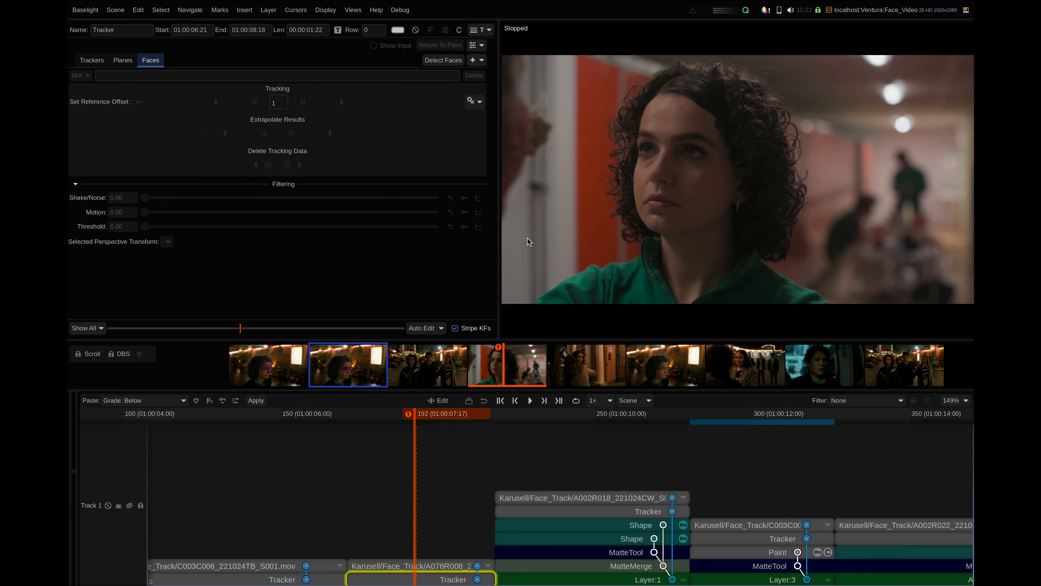
key(Left)
key(Left)
key(Left)
key(Left)
key(Left)
key(Left)
key(Left)
key(Left)
key(Left)
key(Left)
key(Left)
key(Left)
key(Left)
key(Left)
key(Left)
key(Left)
key(Left)
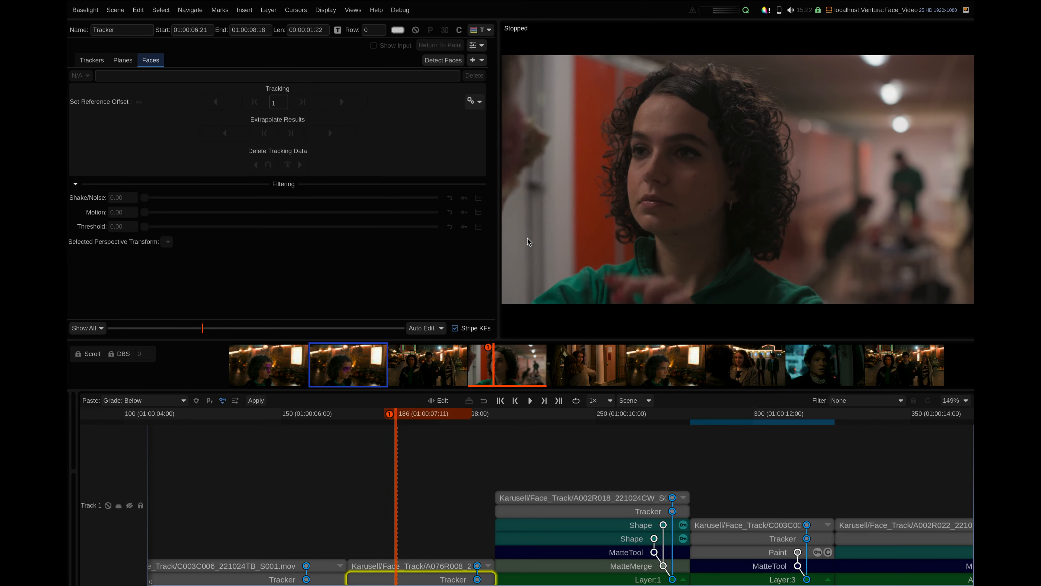
key(Left)
key(Left)
key(Right)
key(Right)
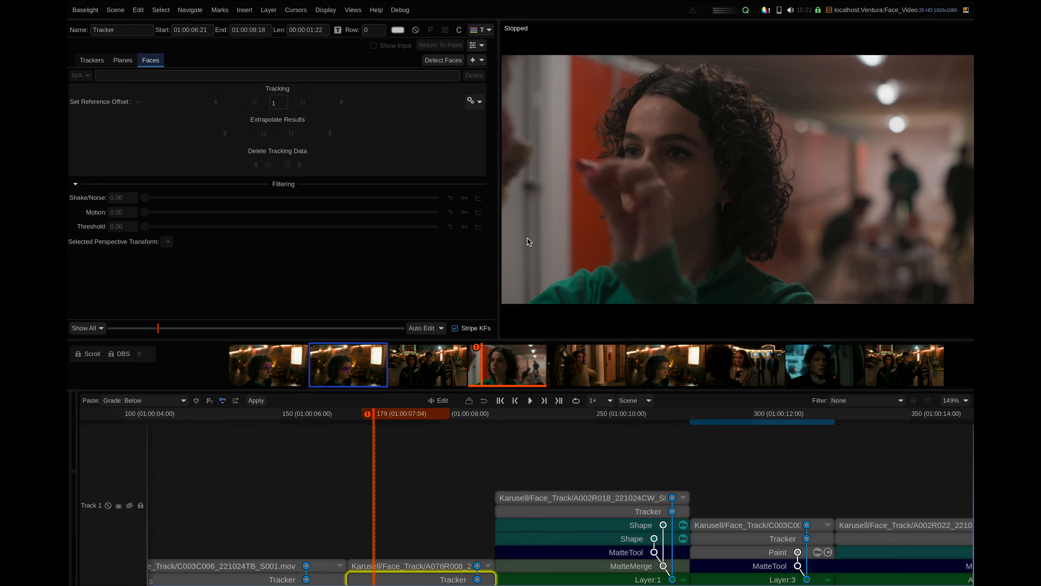
key(Left)
key(Left)
key(Left)
key(Left)
key(Right)
key(Right)
key(Right)
key(Right)
key(Right)
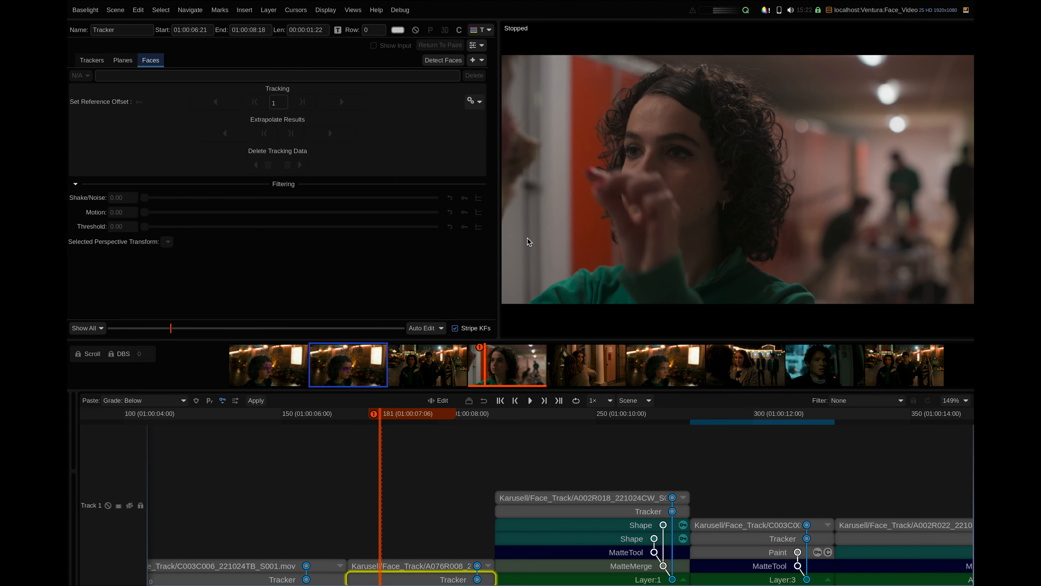
key(Left)
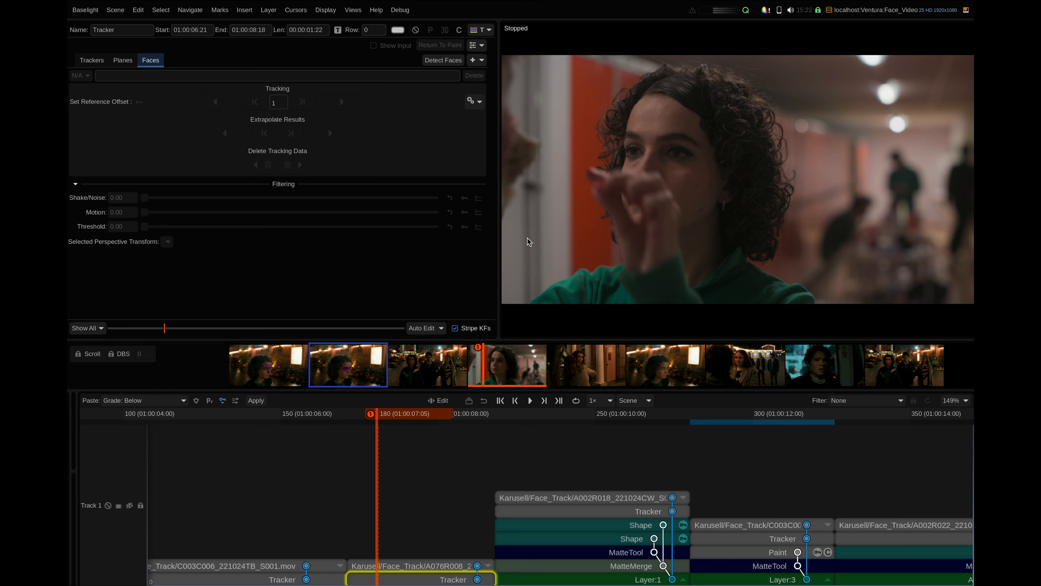
key(Left)
key(Left)
key(Left)
key(Left)
key(Left)
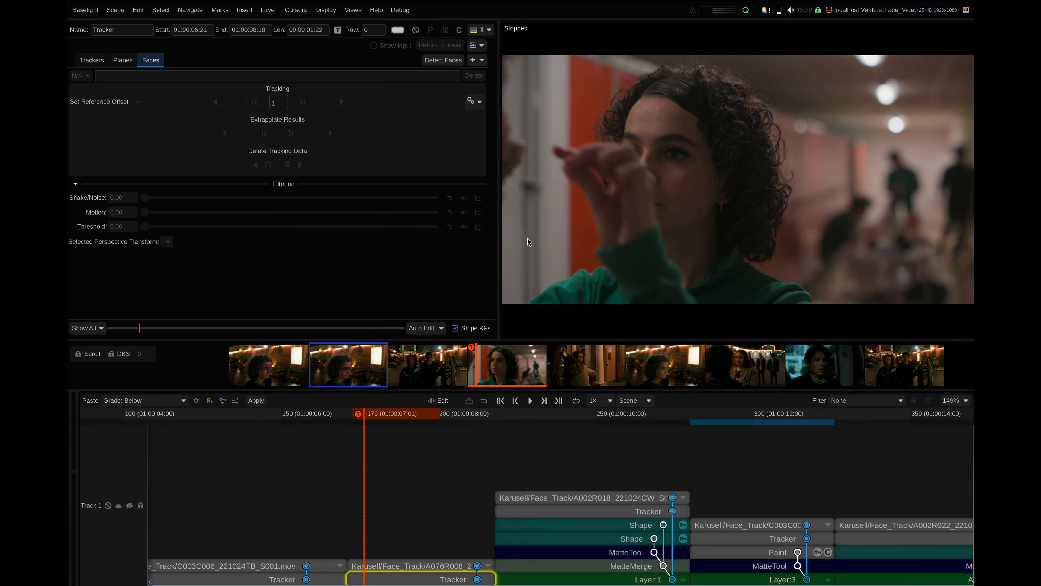
key(Left)
key(Left)
key(Left)
key(Left)
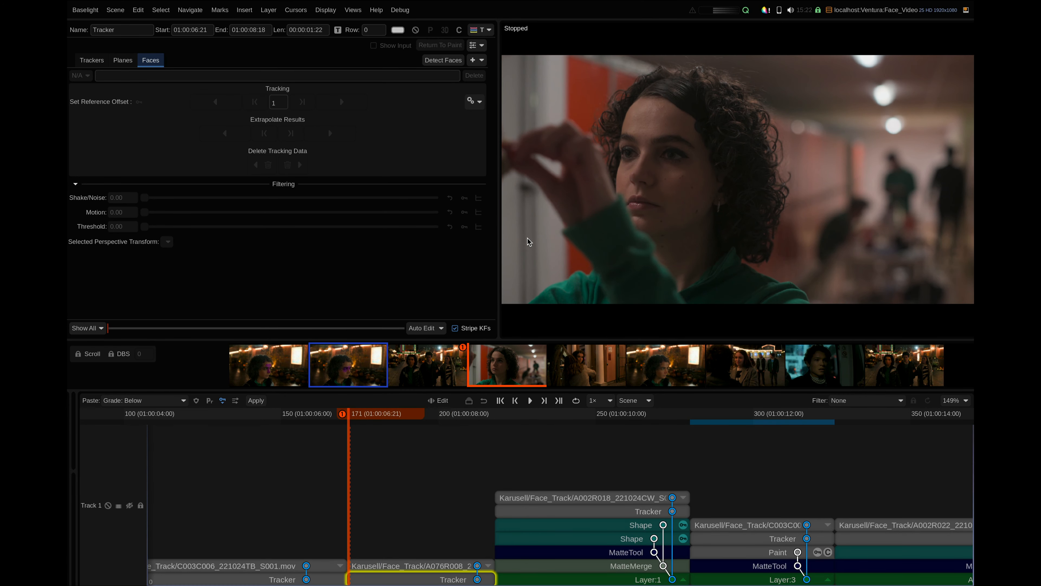
Detect the woman's face on frame 171, the first frame of the shot
key(Up)
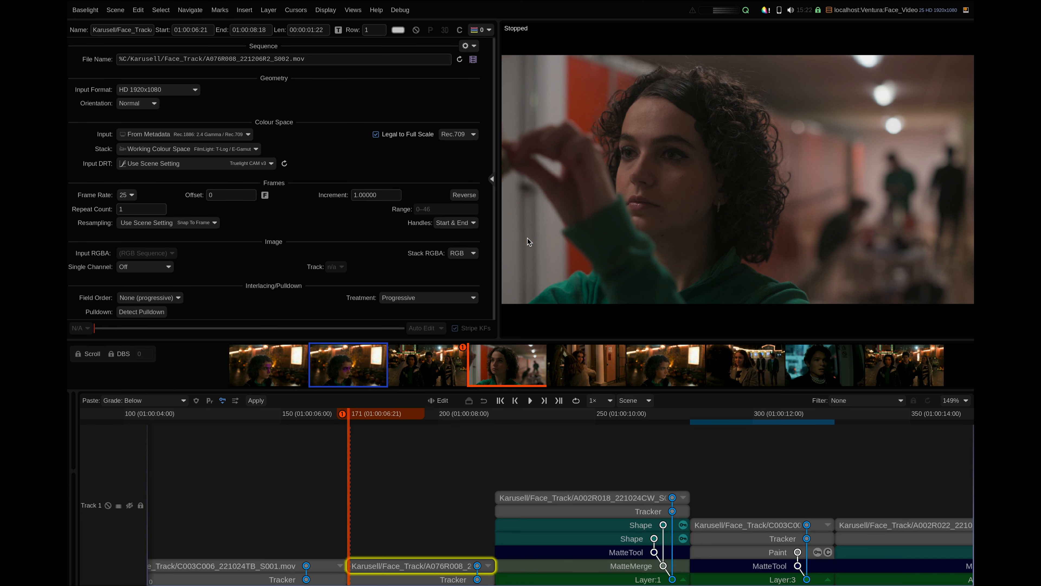
key(Down)
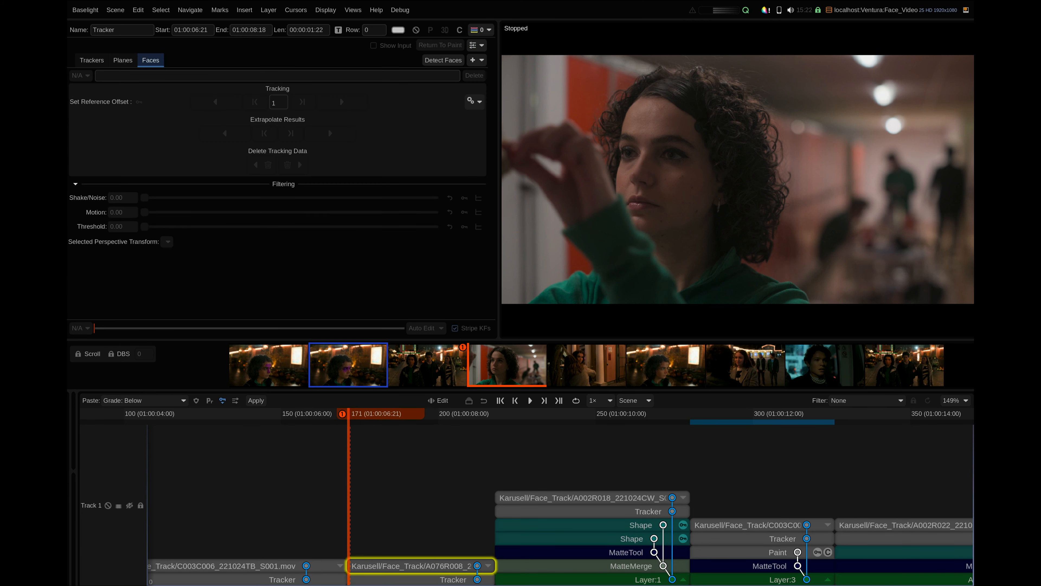
click(455, 61)
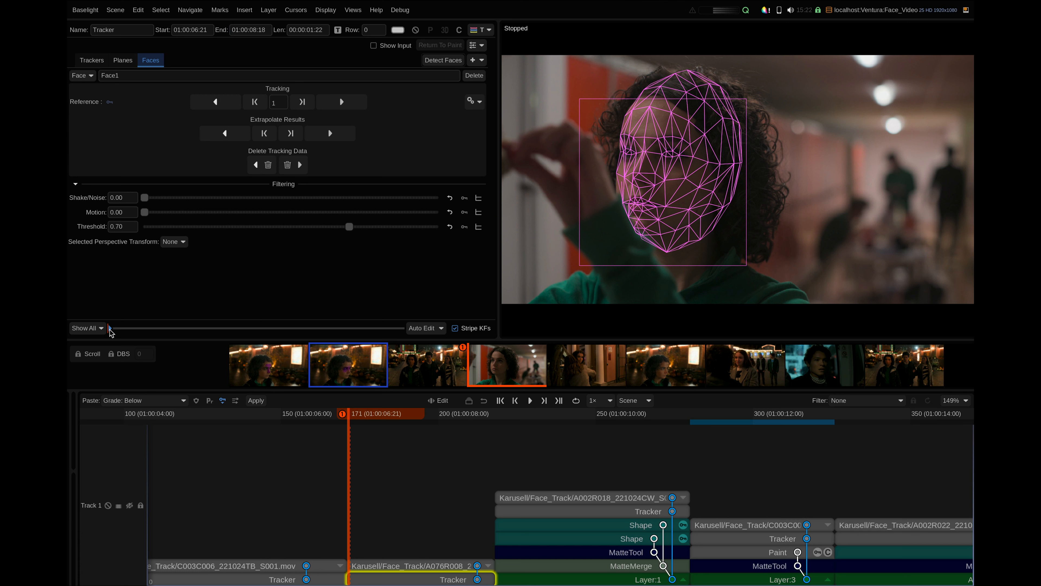
Set a detect reference for Face1 on frame 184 and track the face forwards to the end of the shot
drag(117, 329, 194, 322)
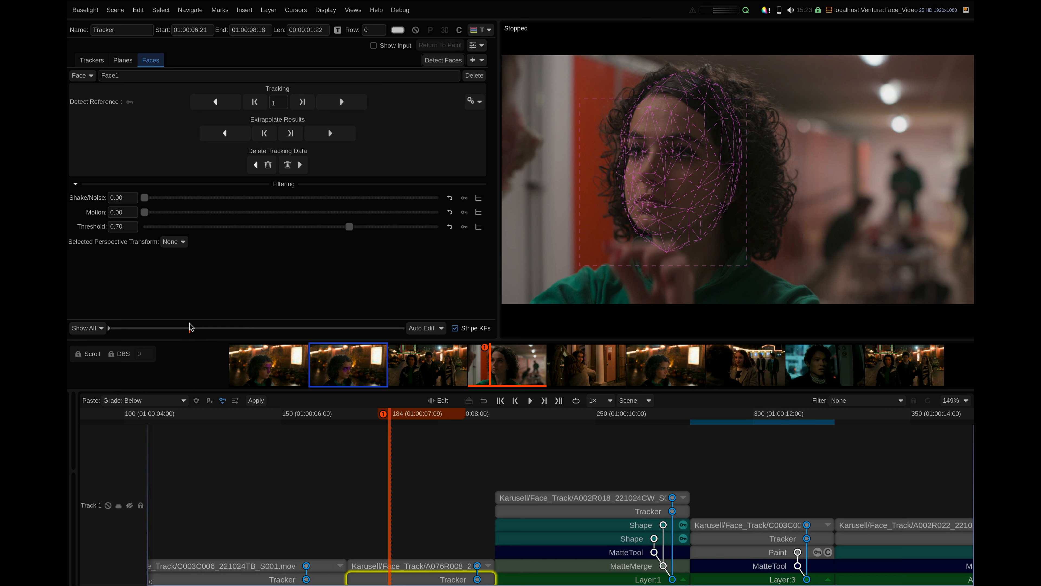
key(Left)
key(Right)
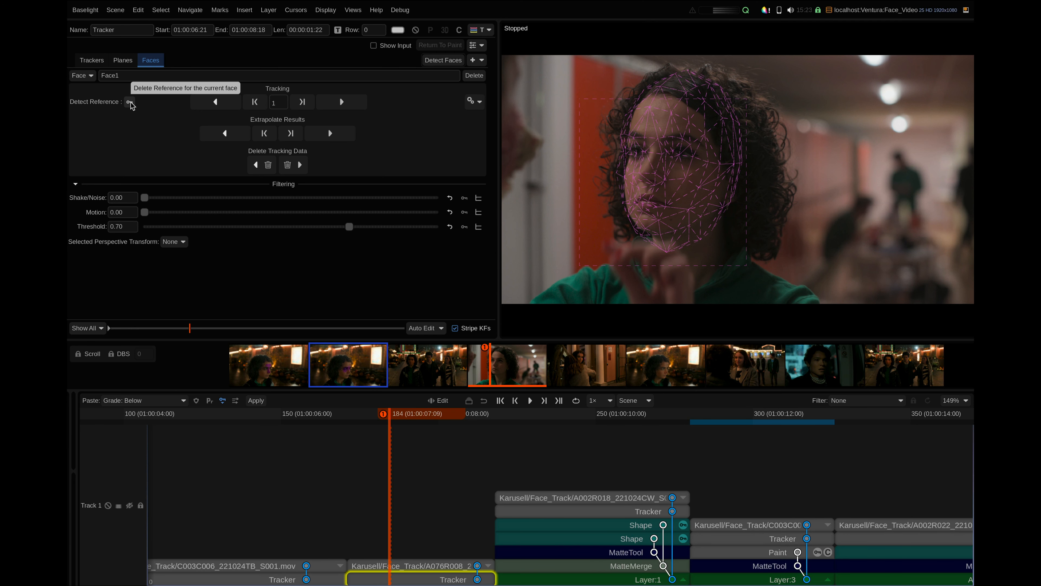
click(130, 102)
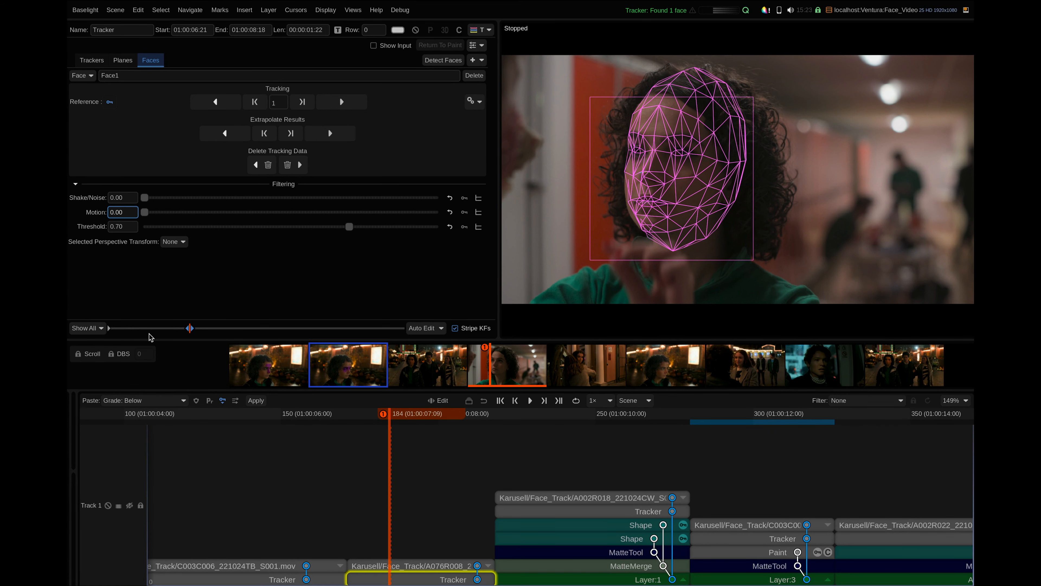
click(341, 101)
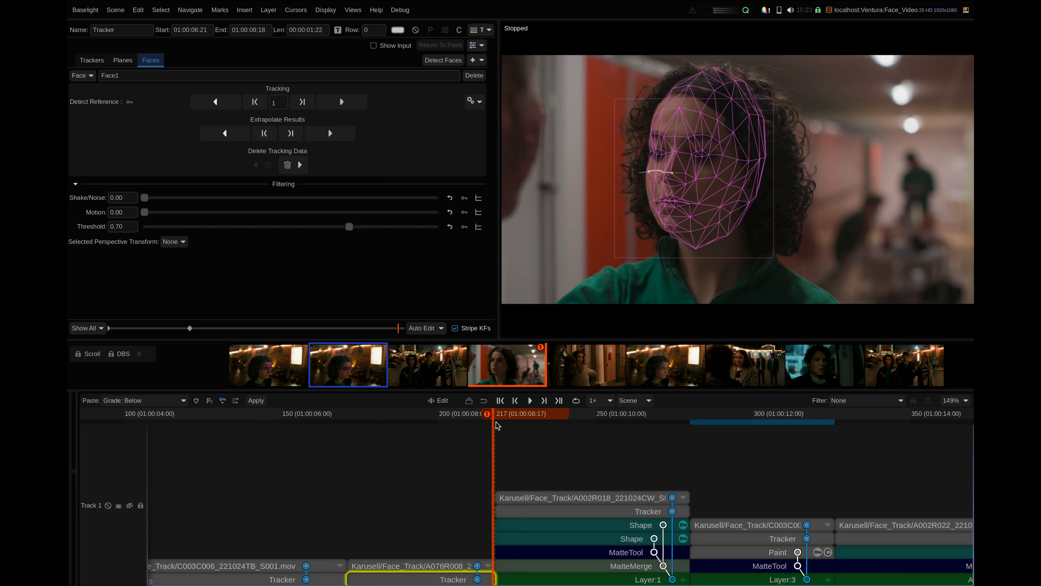
Set another Face1 detect reference on frame 173 and track backwards to the start of the shot
drag(491, 417, 389, 424)
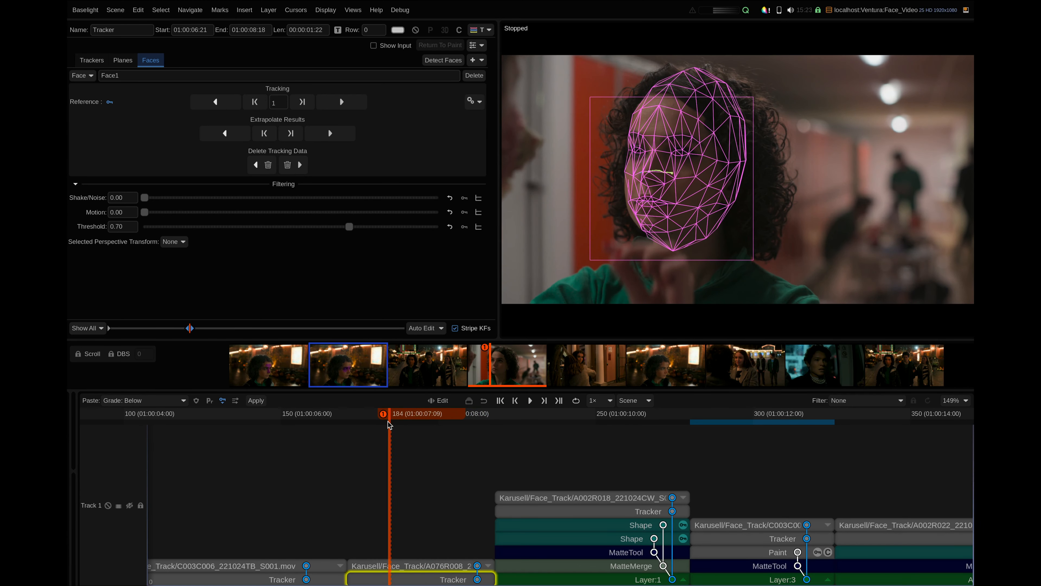
key(Left)
key(Left)
key(Left)
key(Left)
key(Left)
key(Left)
key(Left)
key(Left)
key(Left)
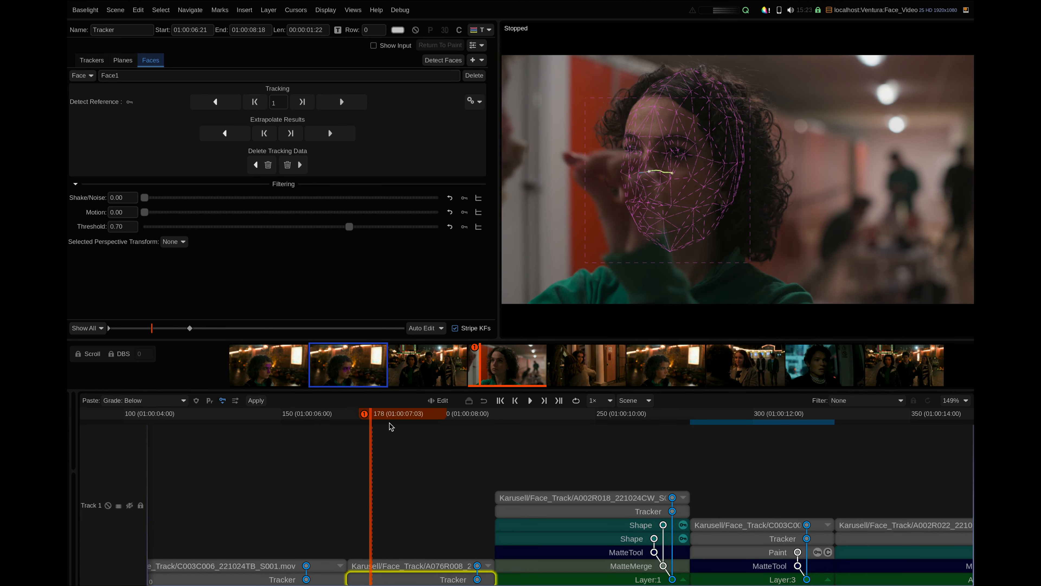
key(Left)
key(Left)
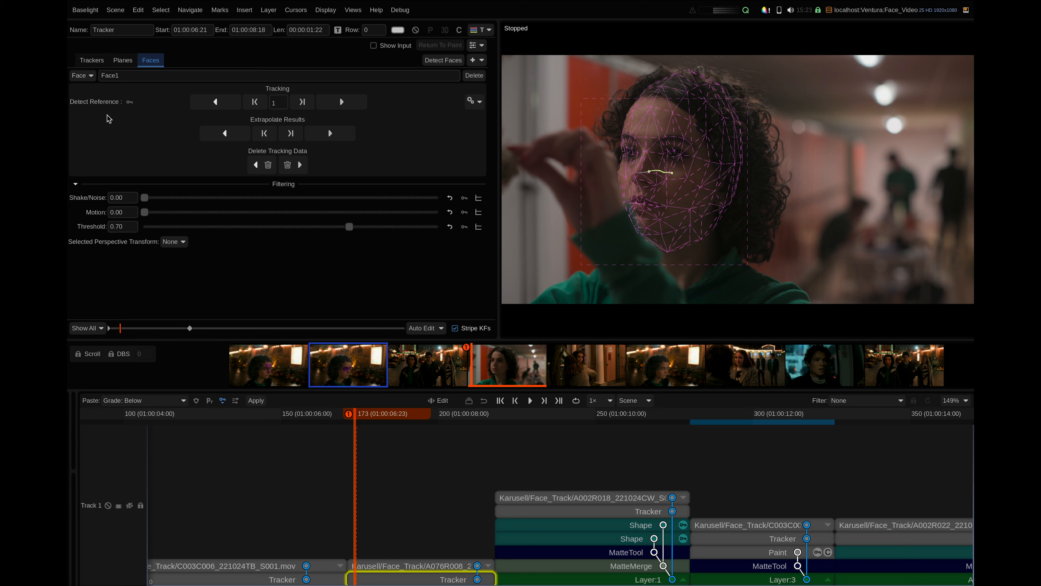
click(130, 103)
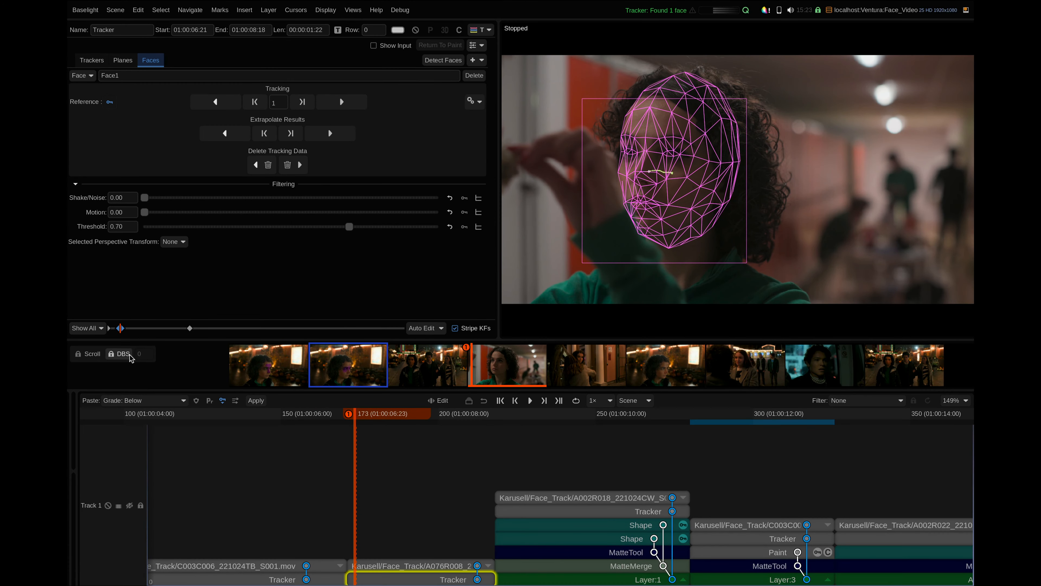
click(213, 106)
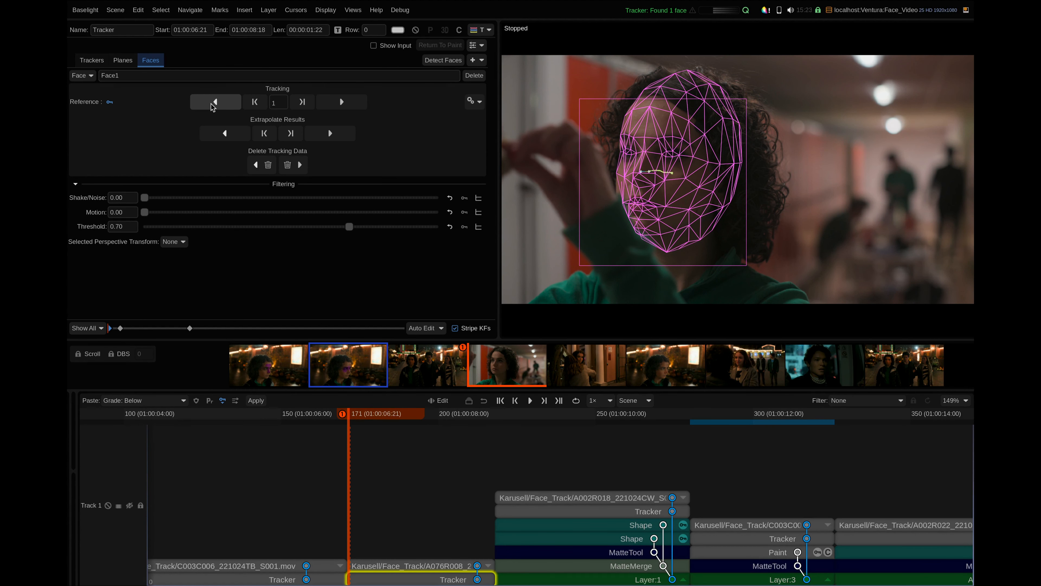
Step through the shot from frame 171 to 179 to examine how the Face1 mesh follows the face behind the hand
key(Right)
key(Right)
key(Left)
key(Left)
key(Left)
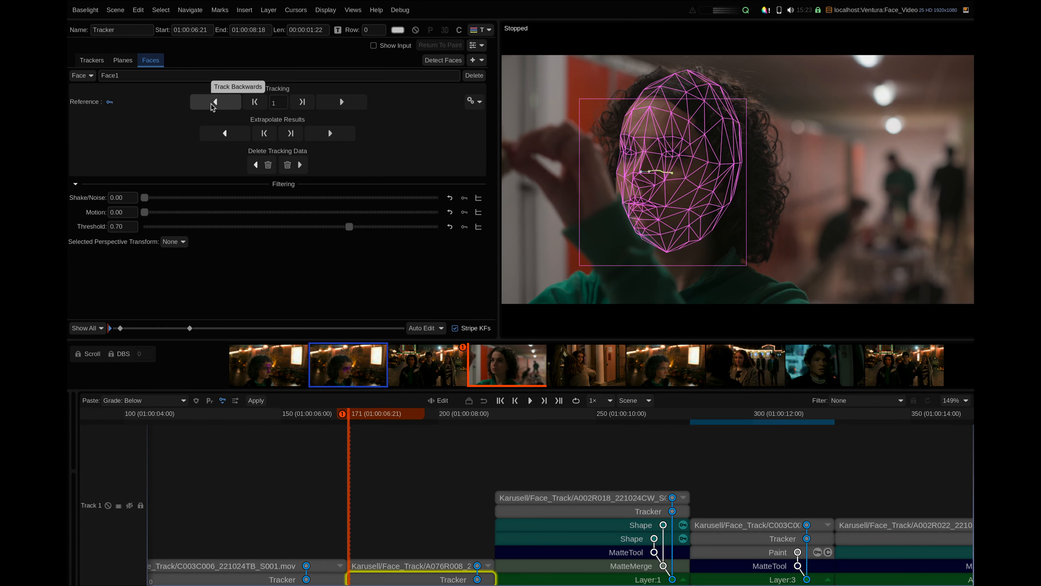
key(Right)
key(Right)
key(Right)
key(Right)
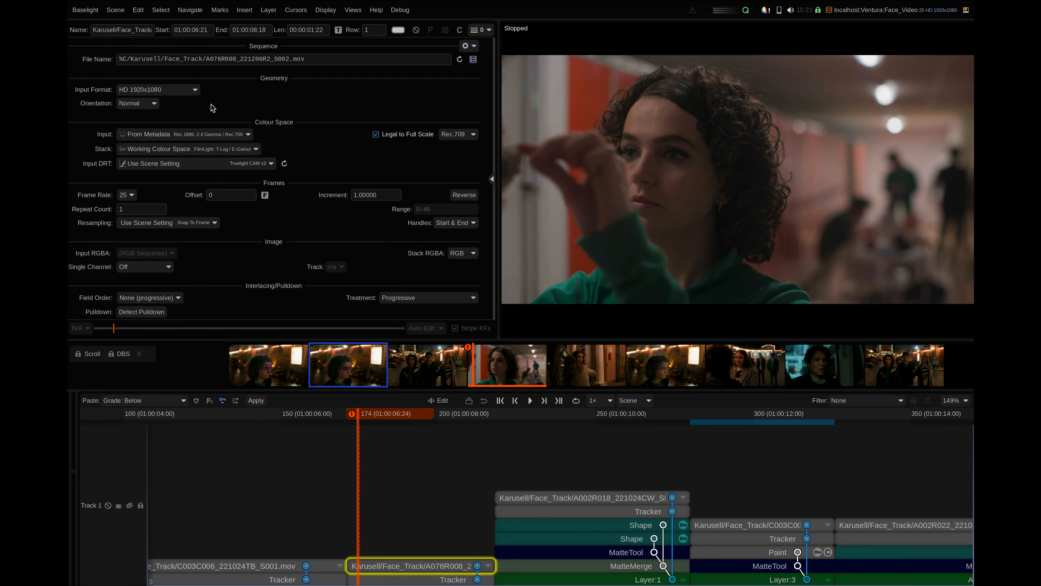
key(Left)
key(Left)
click(384, 580)
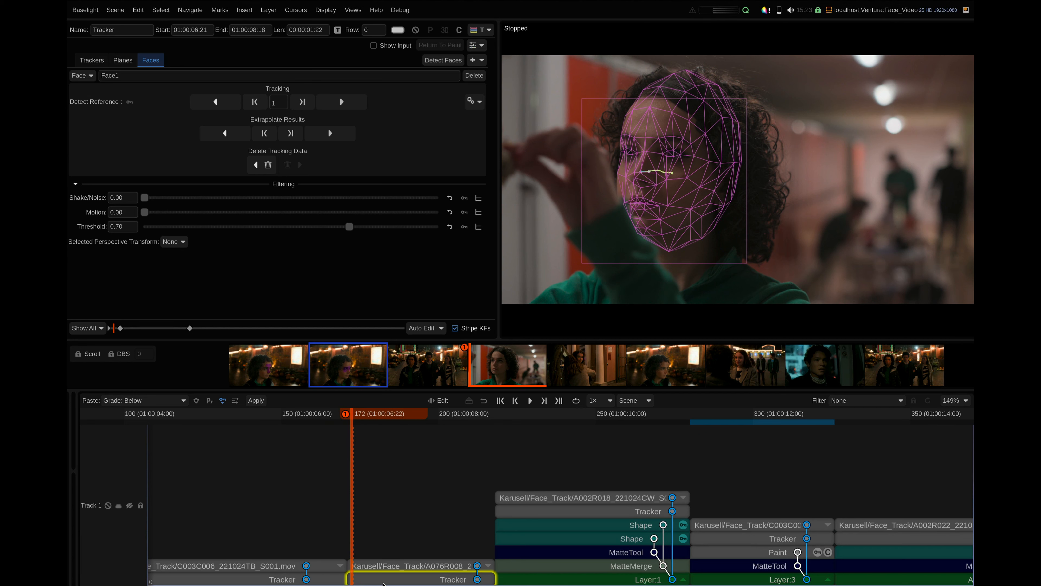
key(Right)
key(Right)
key(Right)
key(Right)
key(Right)
key(Right)
key(Right)
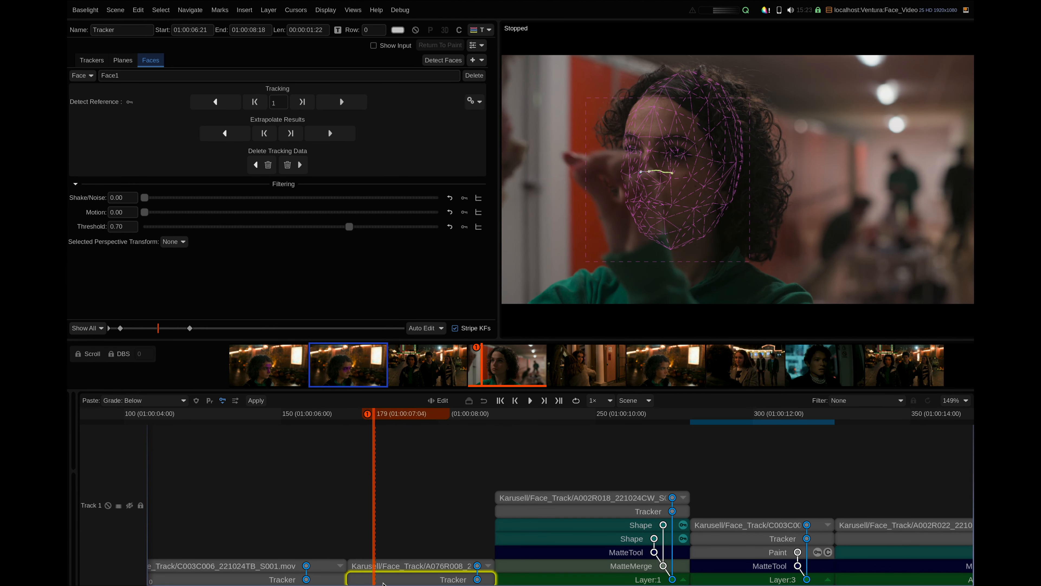
Step back and forth between frames 179 and 186 to examine how the Face1 mesh follows the face behind the hand
key(Right)
key(Right)
key(Right)
key(Right)
key(Right)
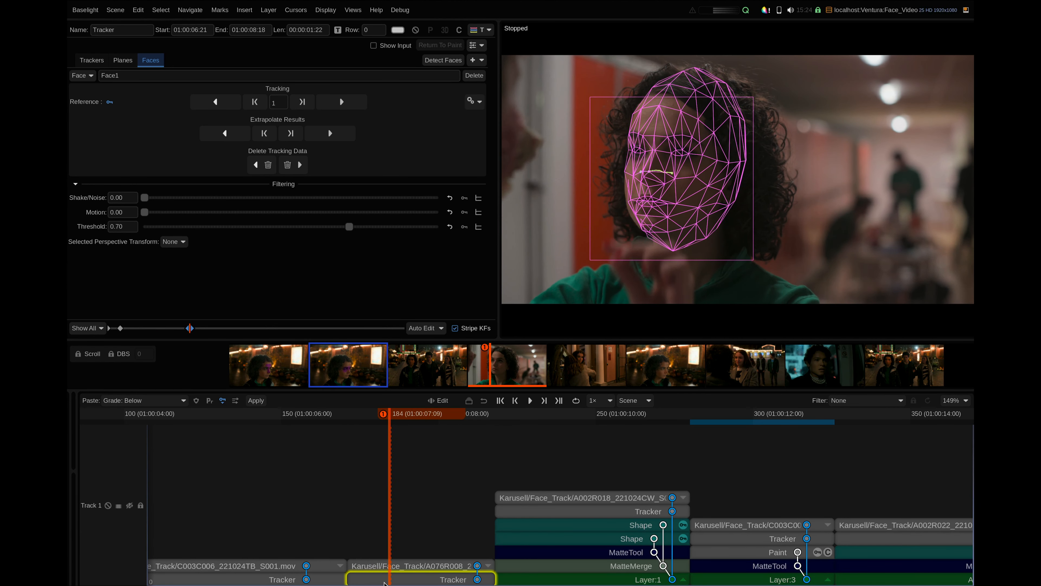
key(Left)
key(Left)
key(Left)
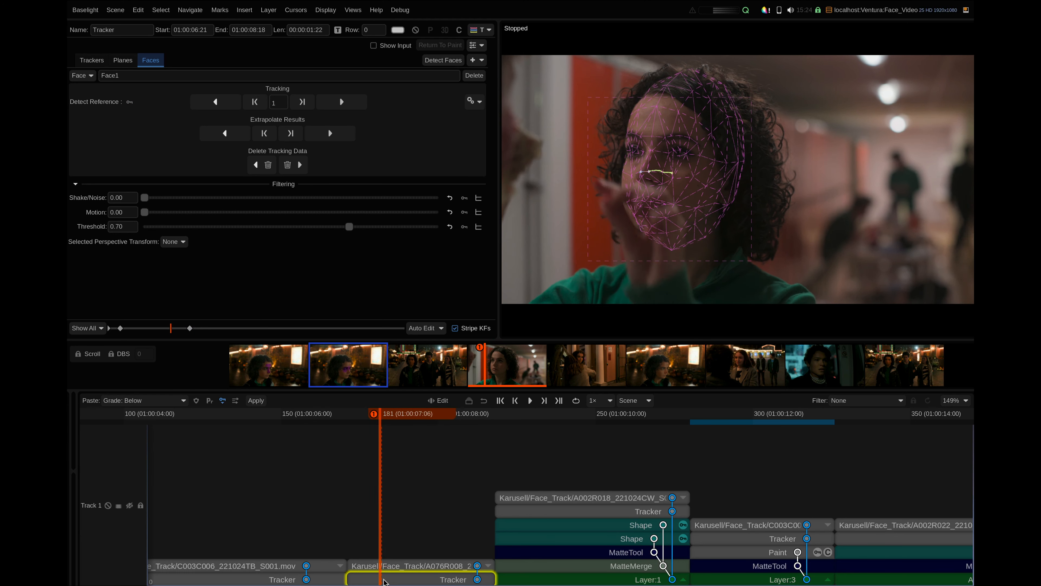
key(Right)
key(Right)
key(Right)
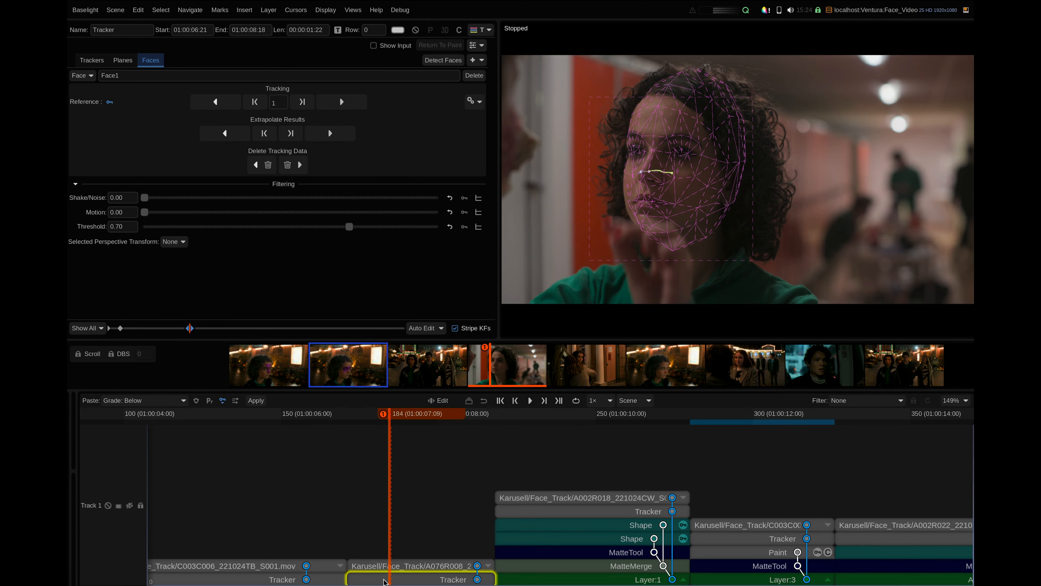
key(Right)
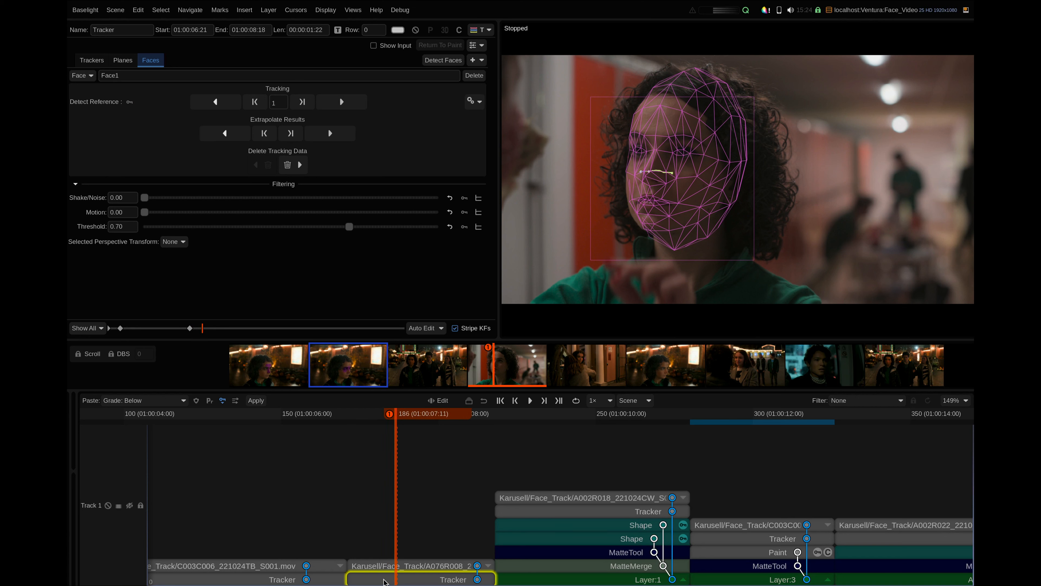
key(Left)
key(Left)
key(Left)
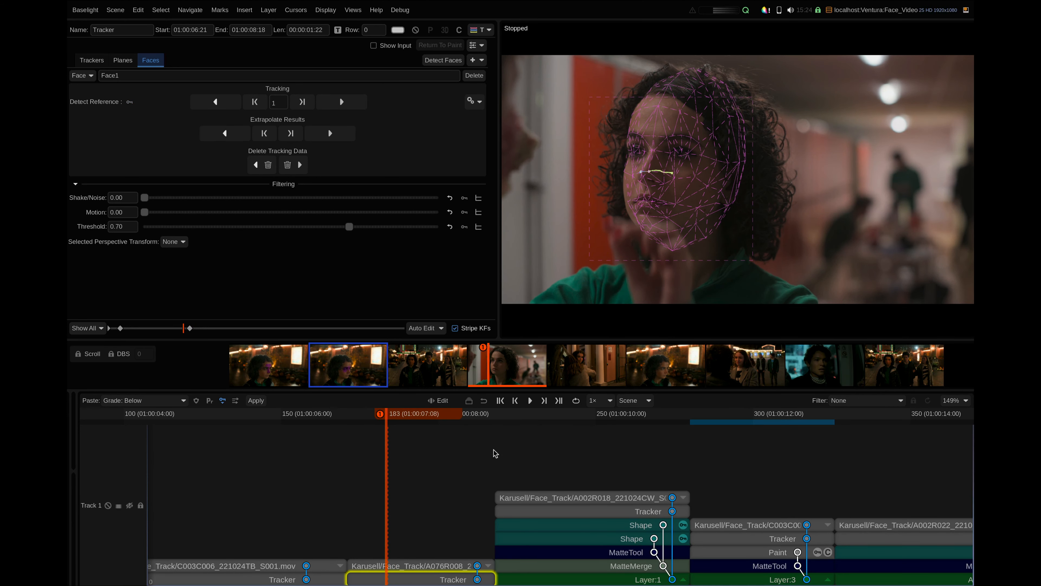
Restrict playback to the current shot and play it to check the Face1 track
click(634, 400)
click(630, 425)
key(space)
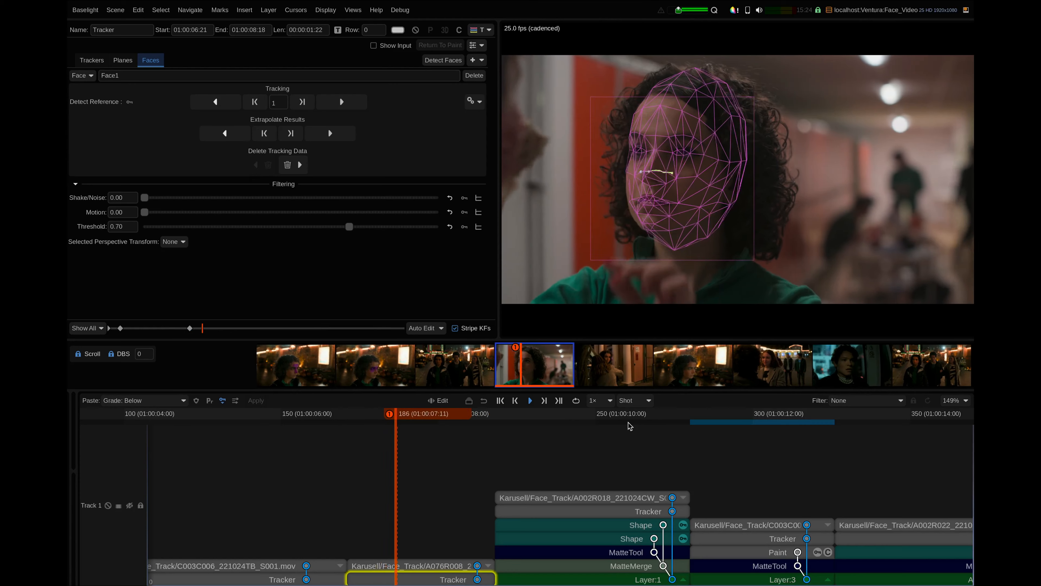
key(space)
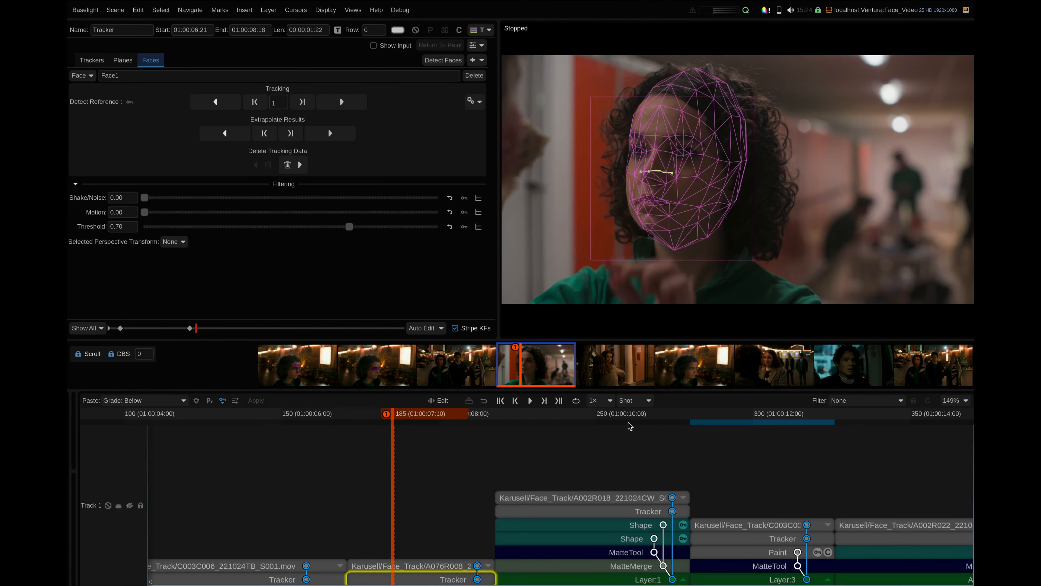
Step back to frame 178 and forward to 183 to examine the Face1 mesh while the hand crosses the face
key(Left)
key(Left)
key(Left)
key(Left)
key(Left)
key(Left)
key(Left)
key(Left)
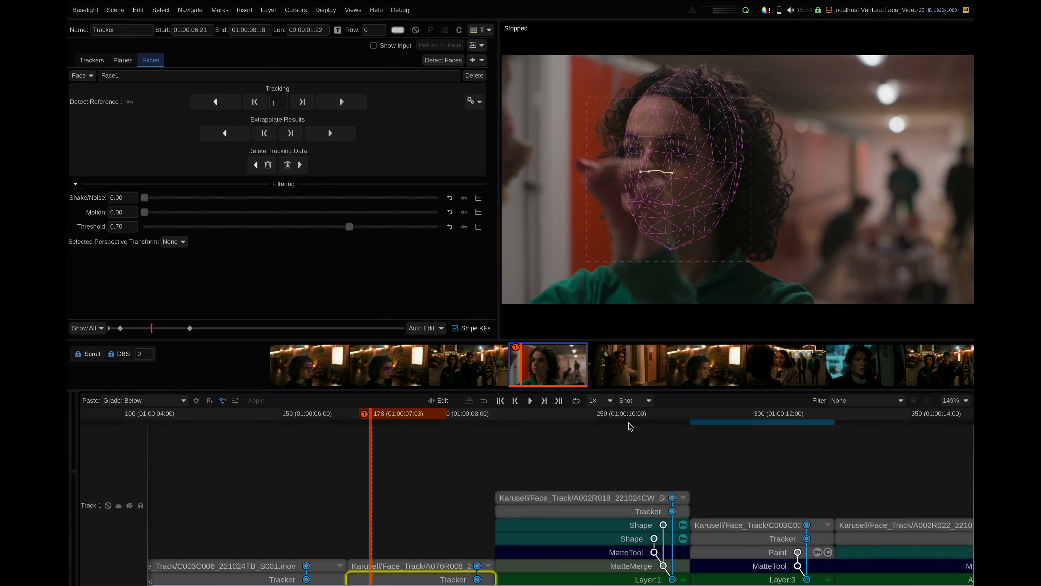
key(Right)
key(Right)
key(Right)
key(Right)
key(Right)
key(Right)
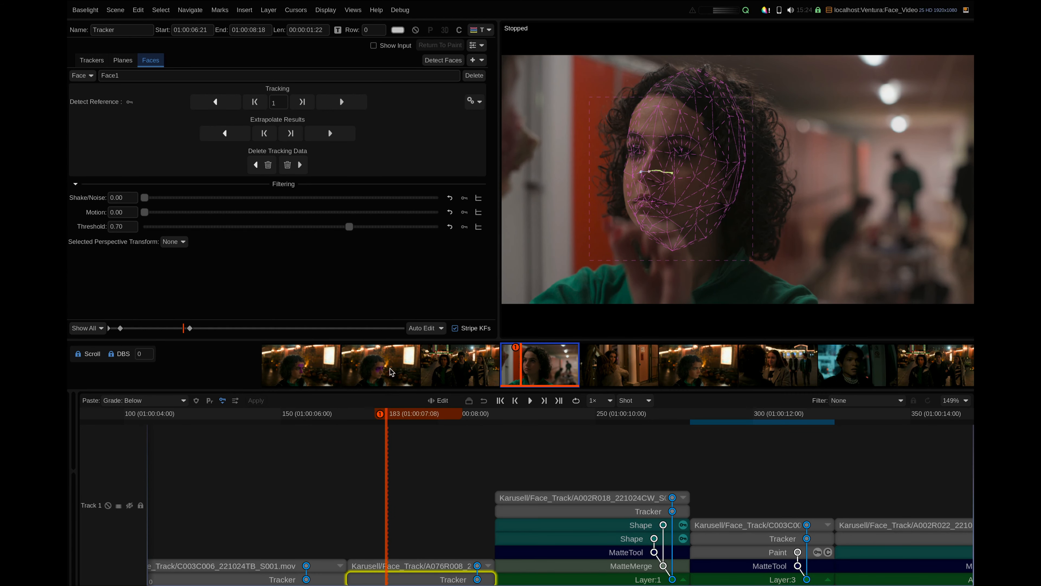
Copy the tracked eye make-up grade from the second clip onto the current shot and scrub through it to check the result
middle_click(363, 366)
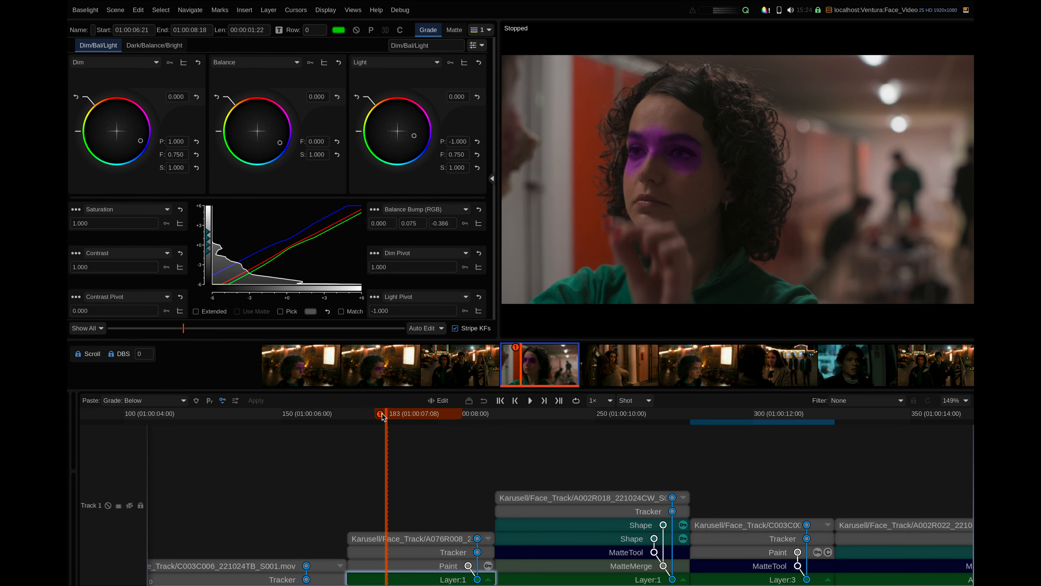
drag(382, 416, 508, 414)
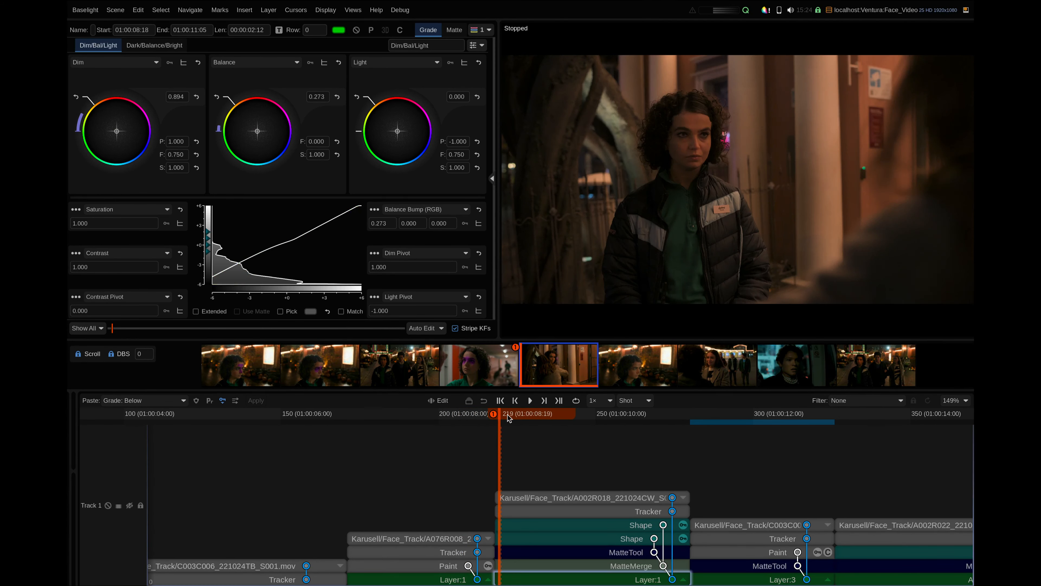
Track Face1 forwards from frame 218 in the A002R018 shot and check the detect references further along the shot
click(533, 513)
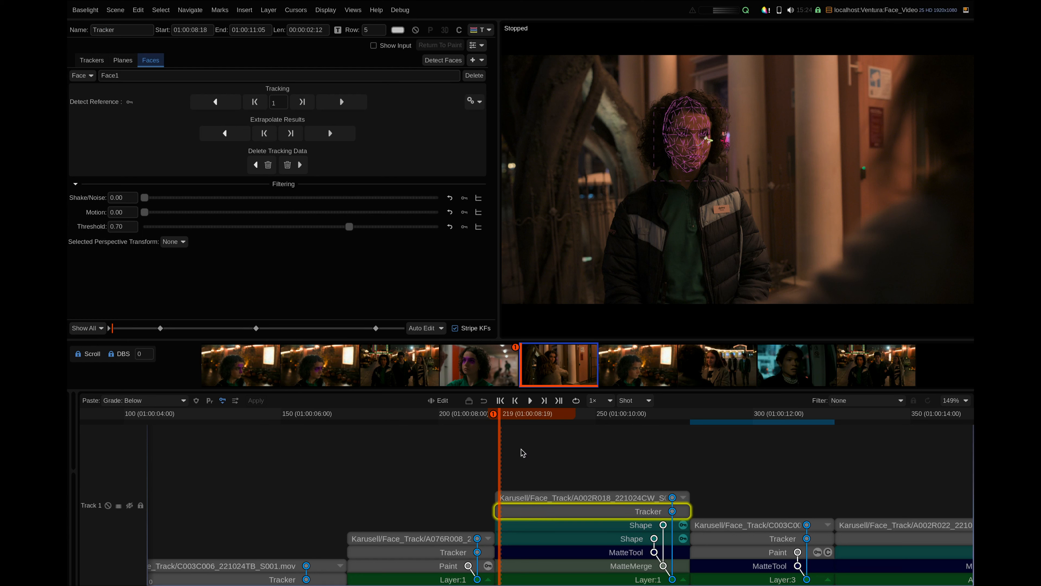
click(502, 415)
mouse_move(511, 419)
mouse_down()
mouse_move(536, 423)
mouse_move(505, 424)
mouse_up()
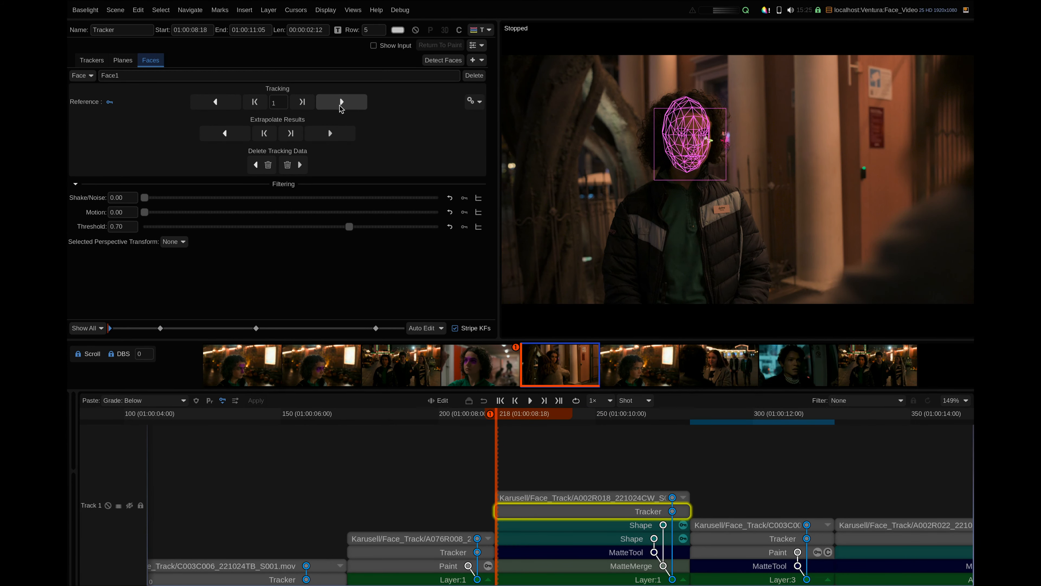
click(340, 105)
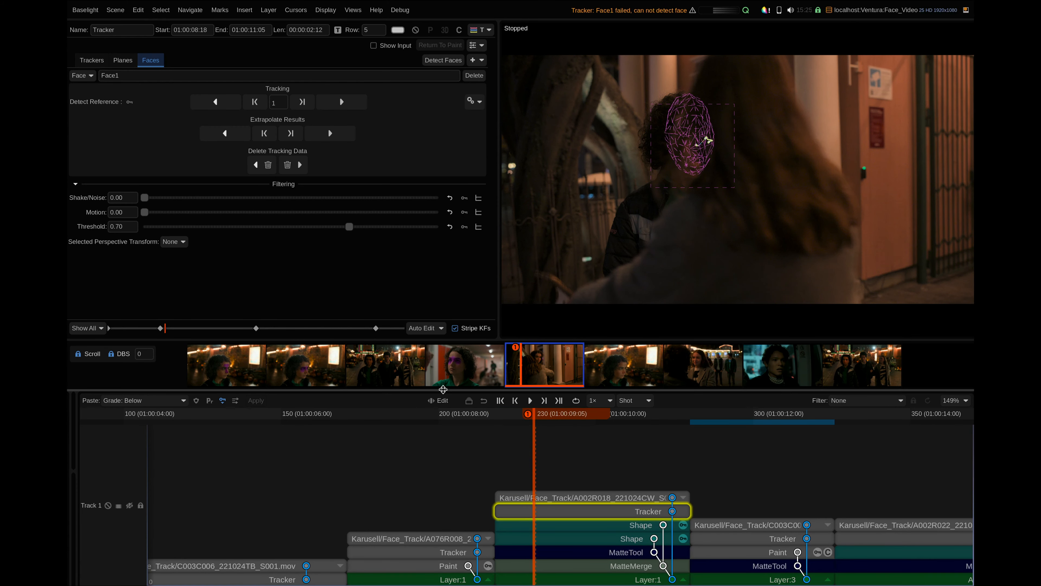
key(Left)
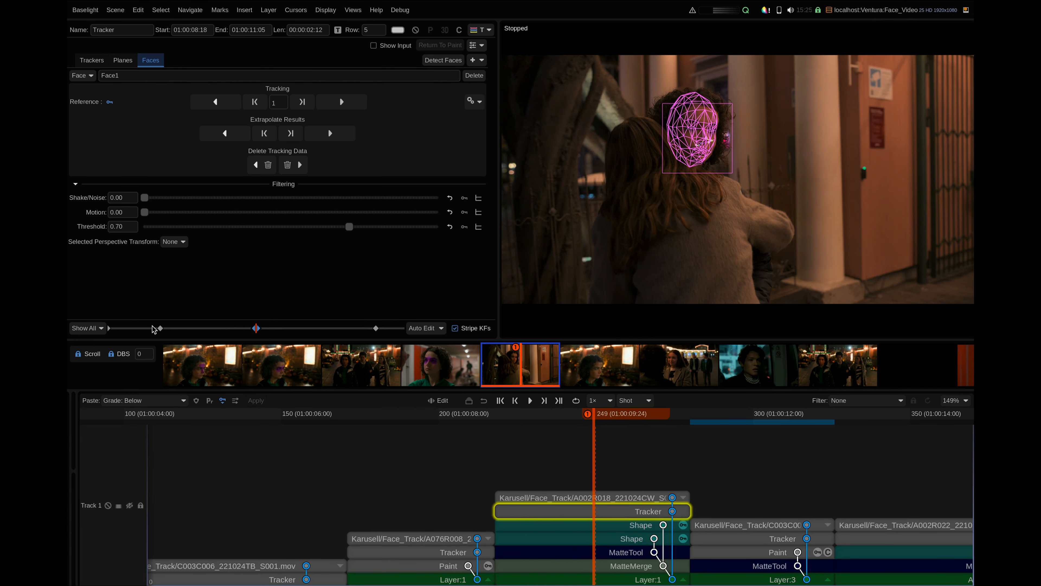
mouse_move(258, 330)
mouse_down()
mouse_move(402, 339)
mouse_move(293, 357)
mouse_move(332, 347)
mouse_up()
click(570, 451)
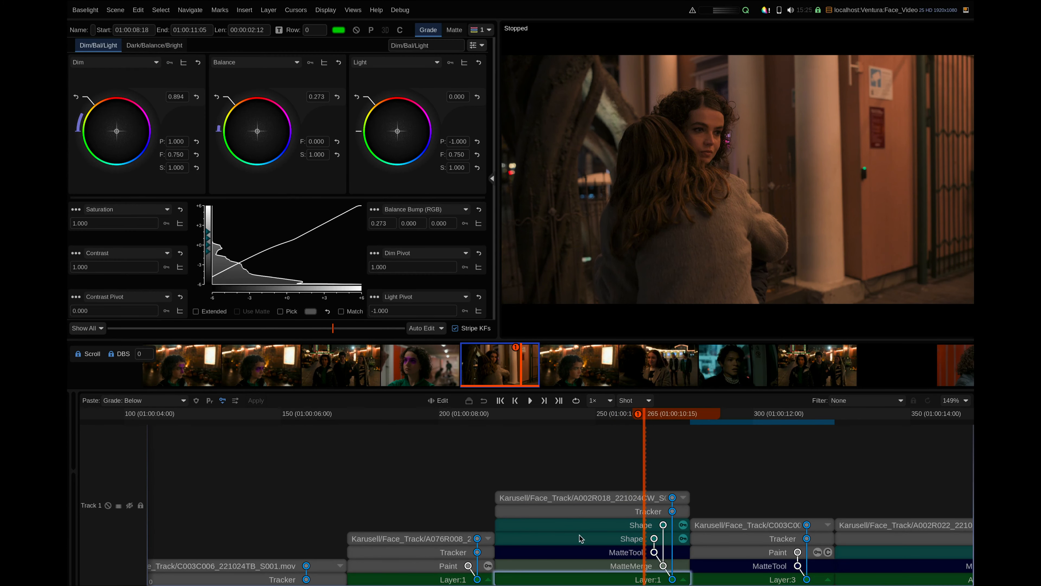
Compare the Layer:1 grade on and off in full screen and play the A002R018 shot to check it
click(586, 581)
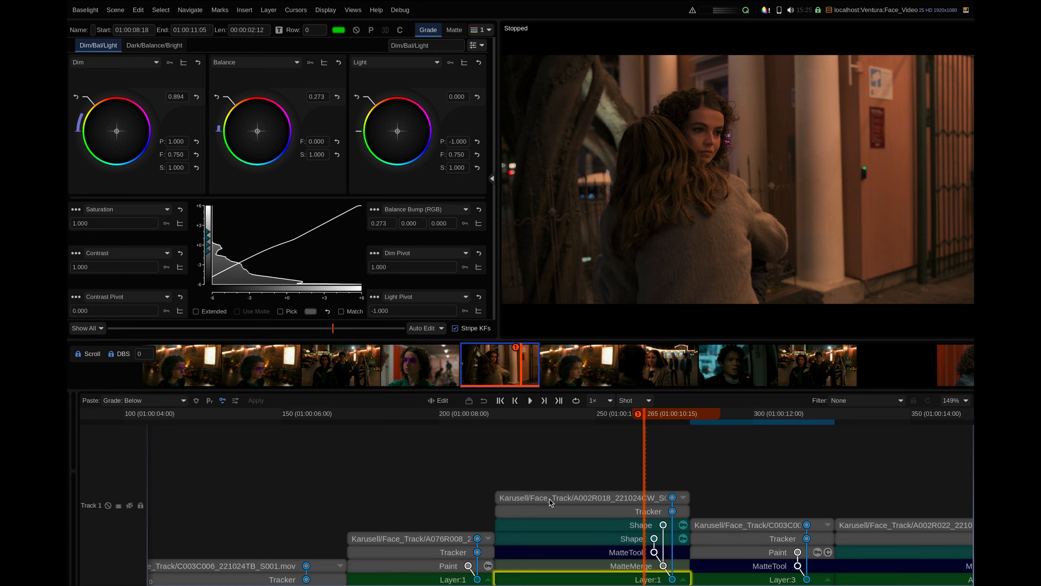
key(f)
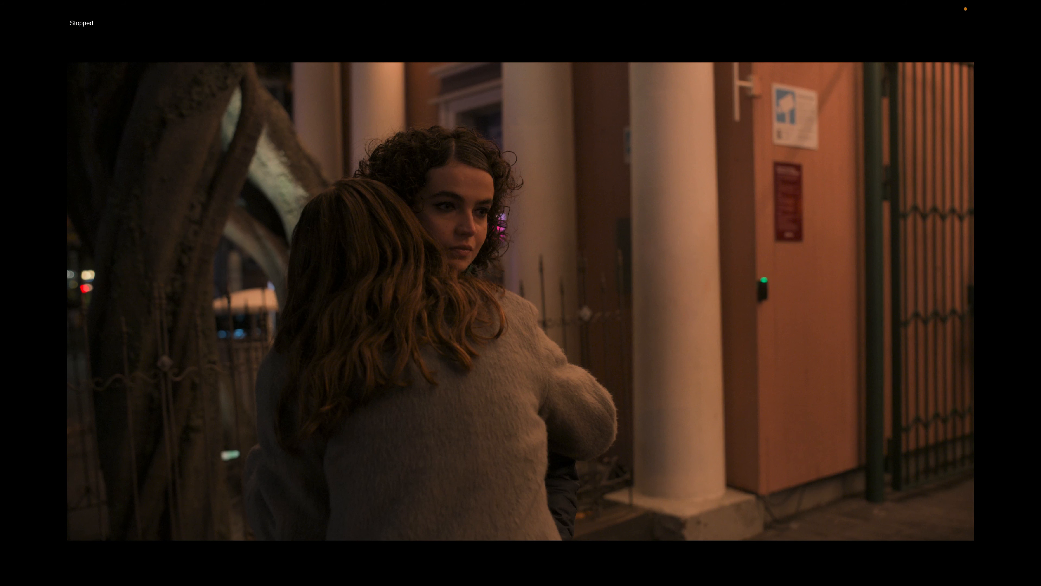
key(b)
key(b)
key(b)
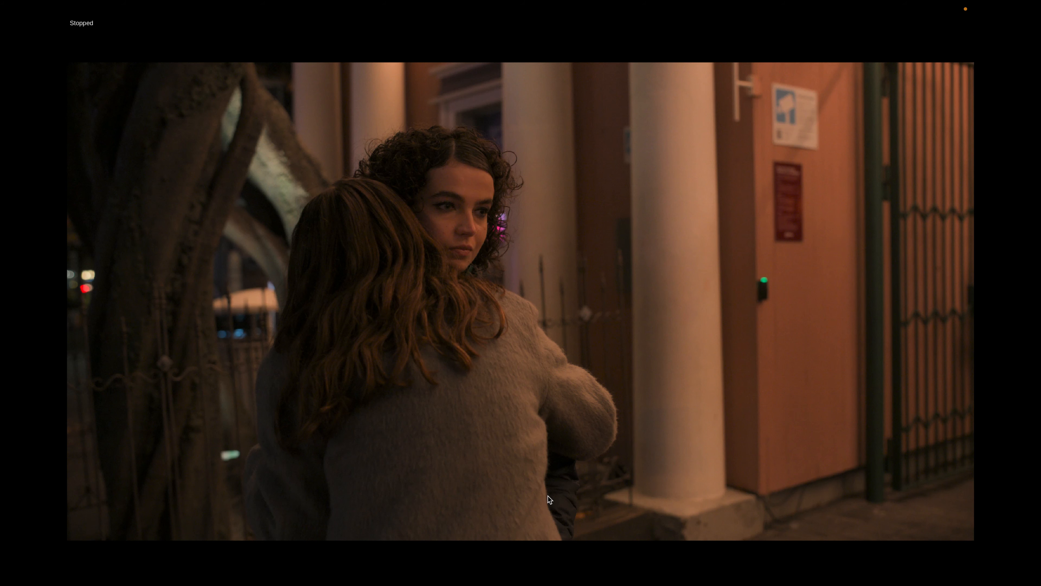
key(space)
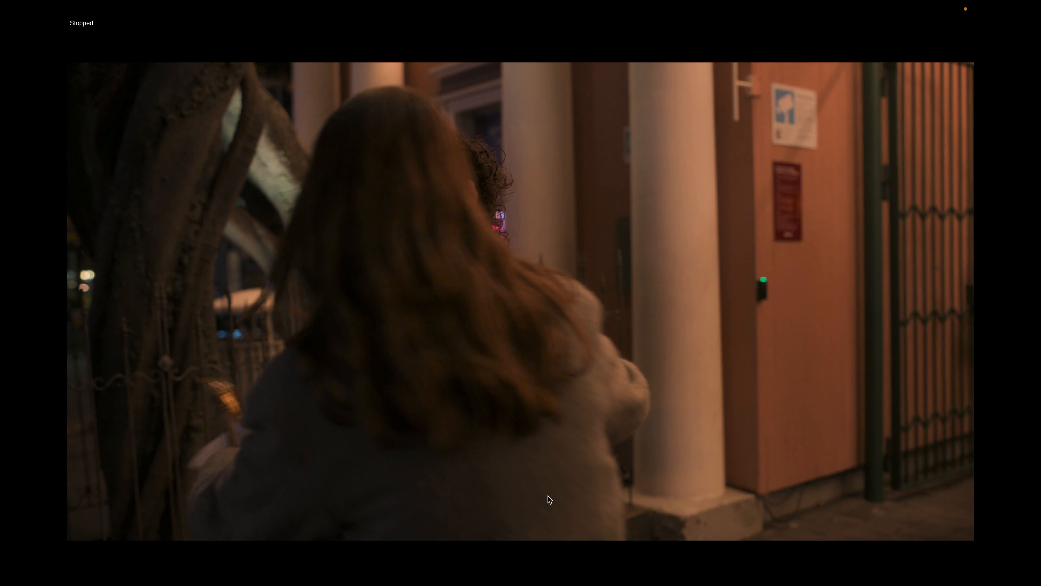
key(Escape)
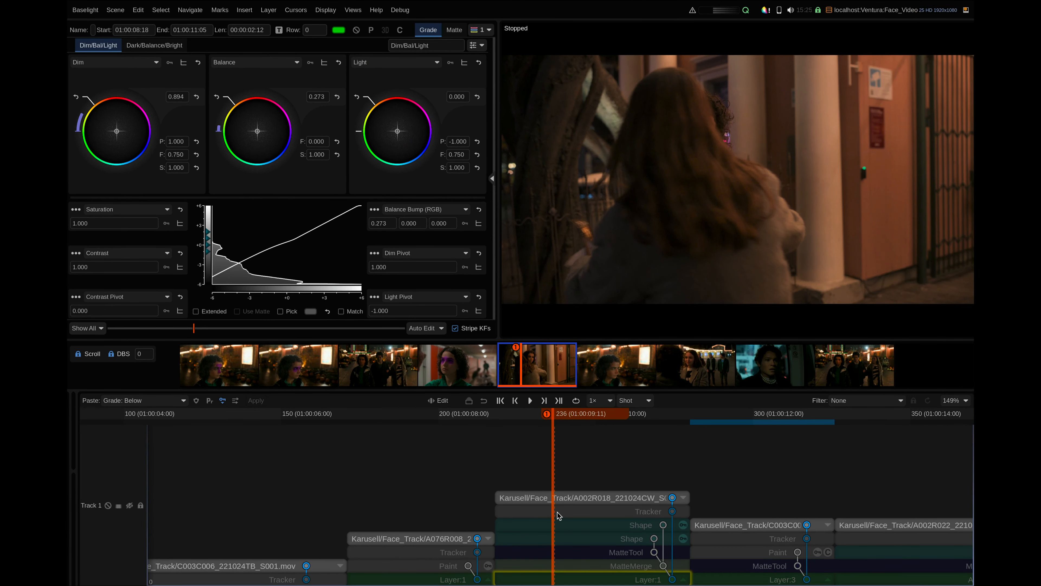
key(b)
Examine the face-warped shape and the inverted keyframed shape of the A002R018 shot on frames 236, 240 and 248
click(579, 528)
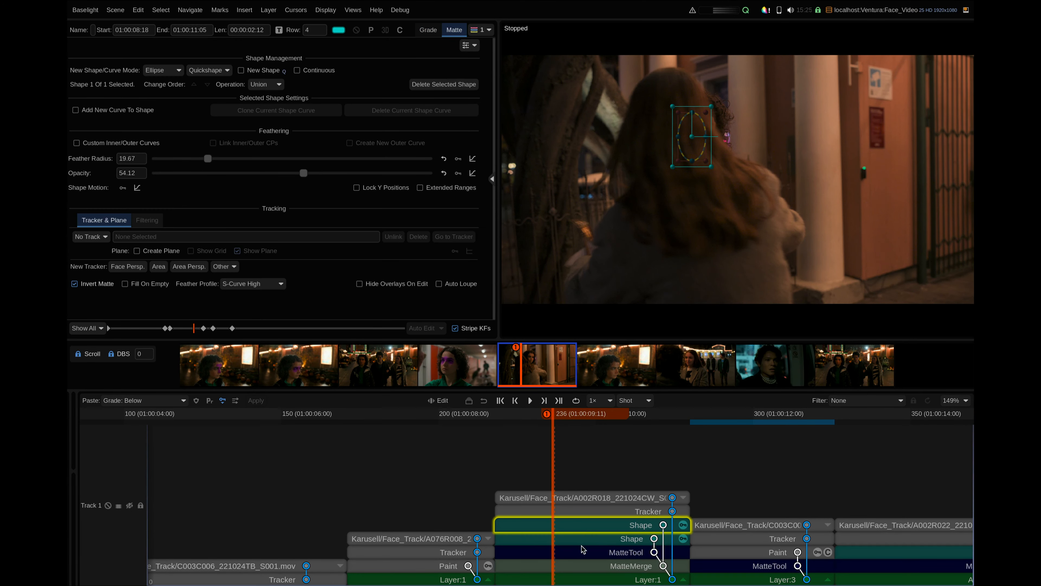
click(582, 540)
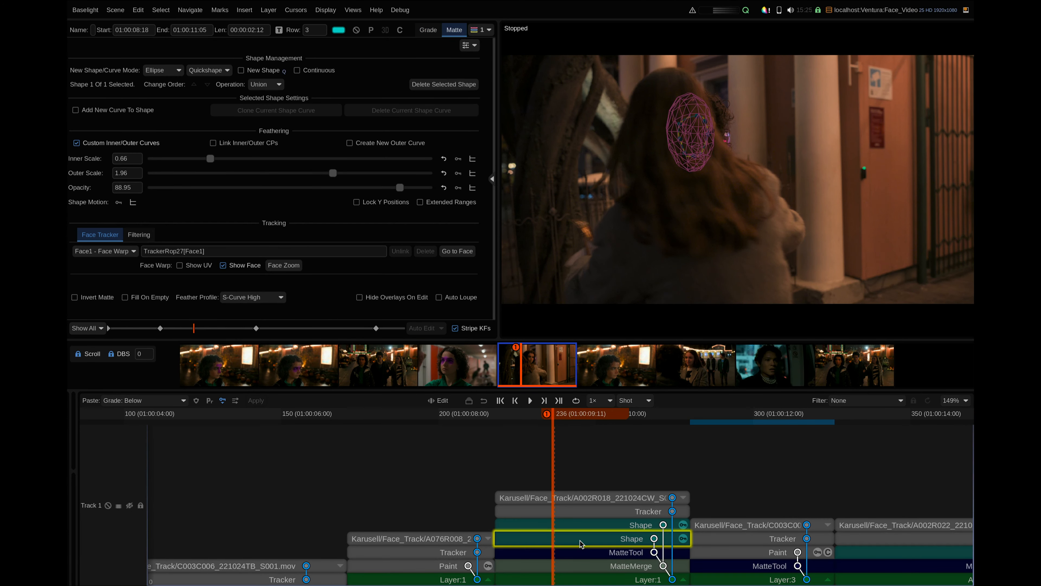
click(580, 526)
mouse_move(558, 417)
mouse_down()
mouse_move(538, 417)
mouse_move(587, 419)
mouse_move(534, 425)
mouse_move(576, 427)
mouse_up()
click(559, 542)
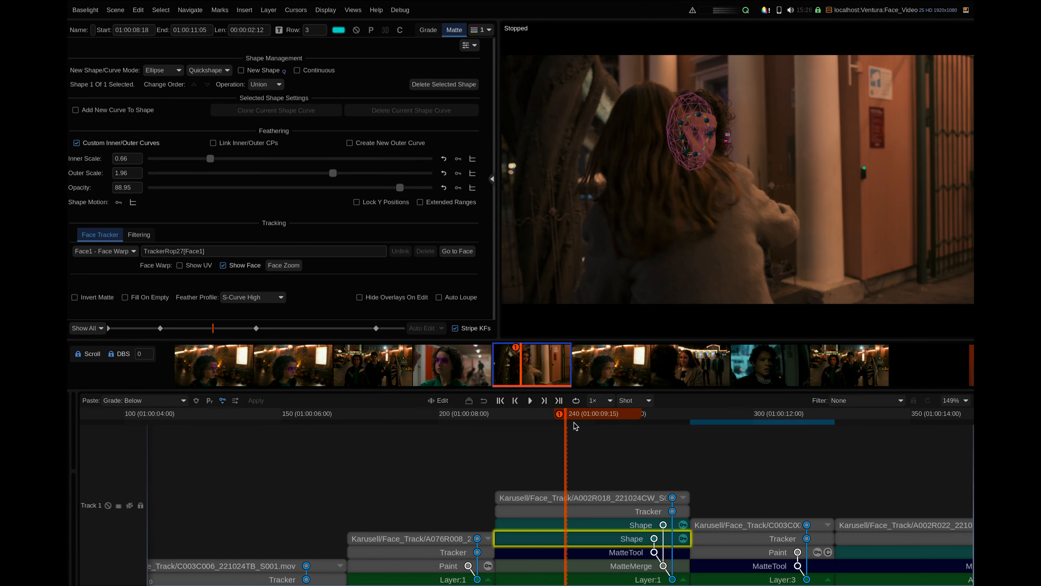
click(583, 528)
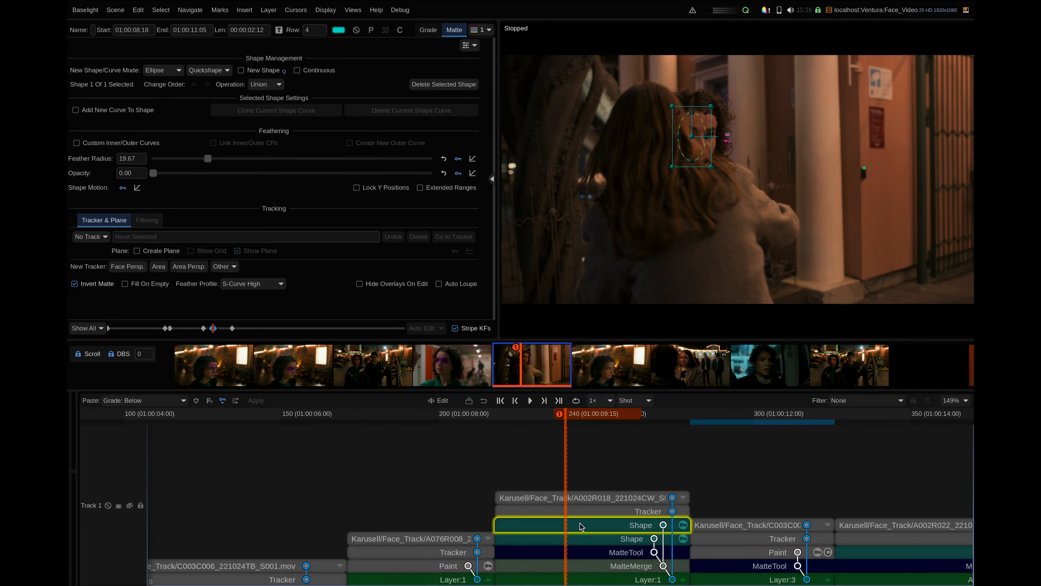
mouse_move(573, 424)
mouse_down()
mouse_move(552, 429)
mouse_move(639, 429)
mouse_move(599, 418)
mouse_up()
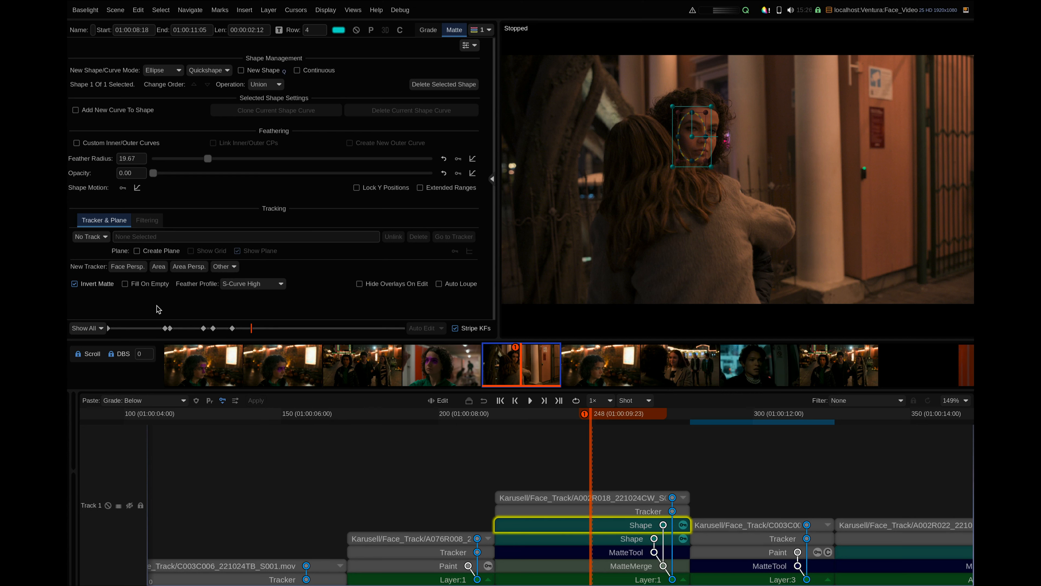
click(559, 512)
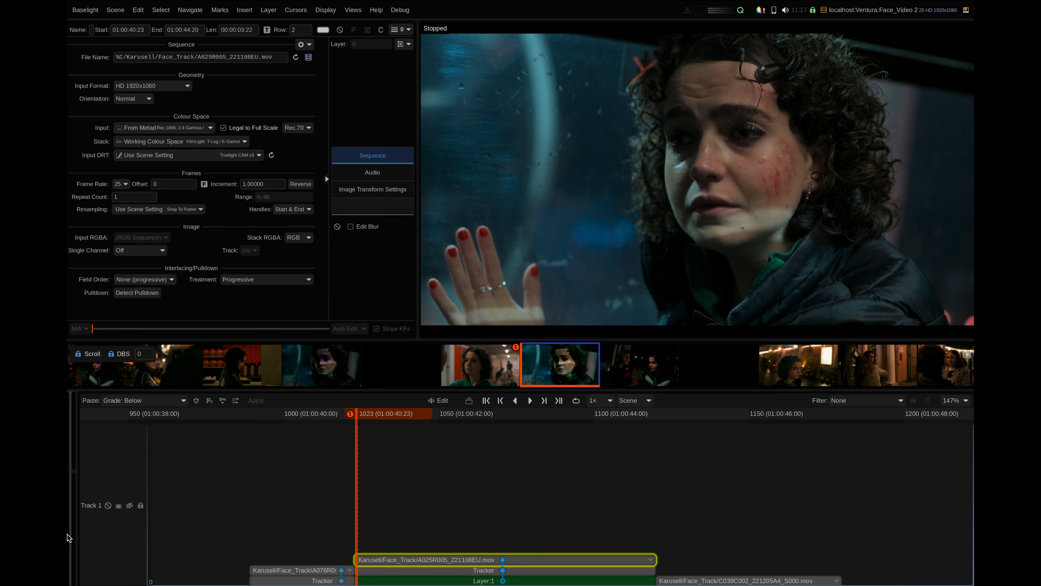
Scrub the A025R005 shot between frames 1023 and 1067 to examine how the Face1 mesh follows the woman's face
drag(492, 436, 449, 437)
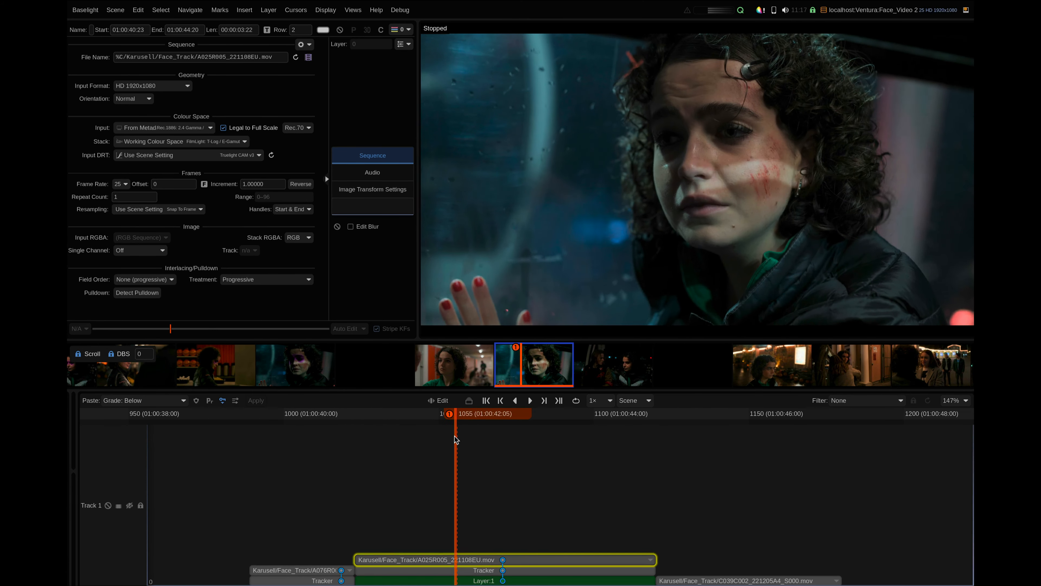
click(457, 572)
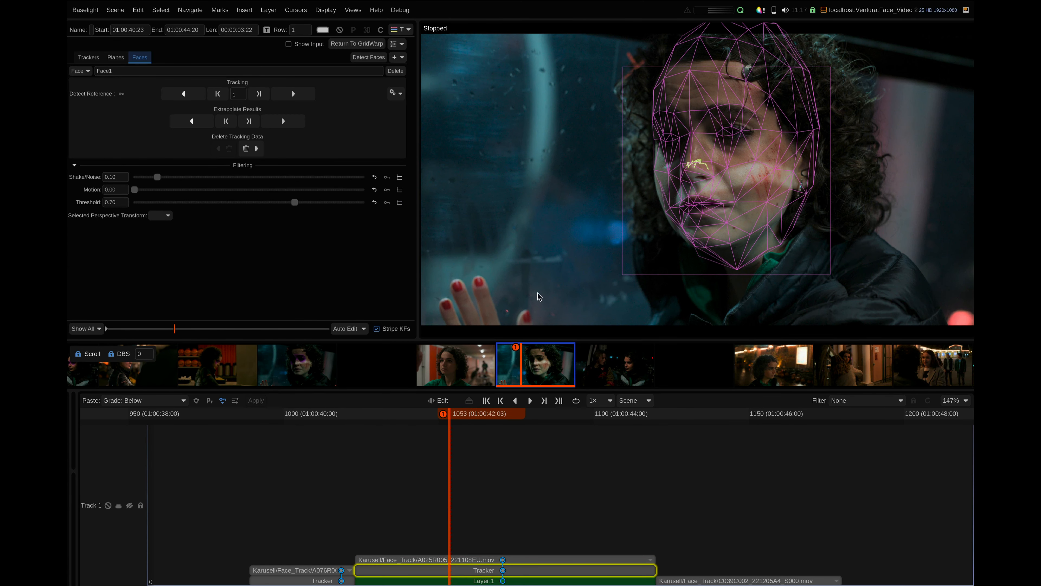
drag(451, 416, 362, 436)
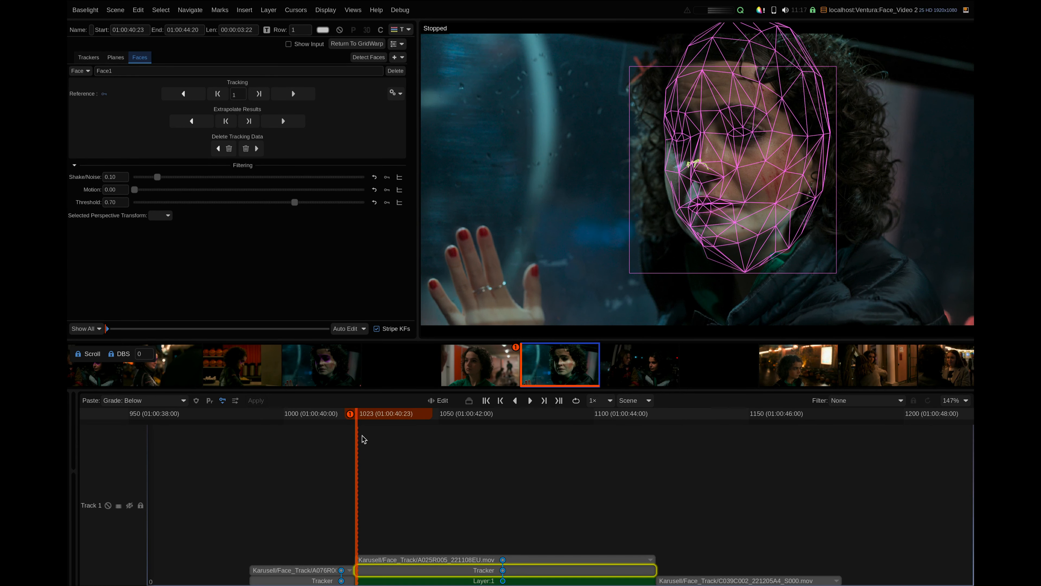
drag(362, 436, 498, 430)
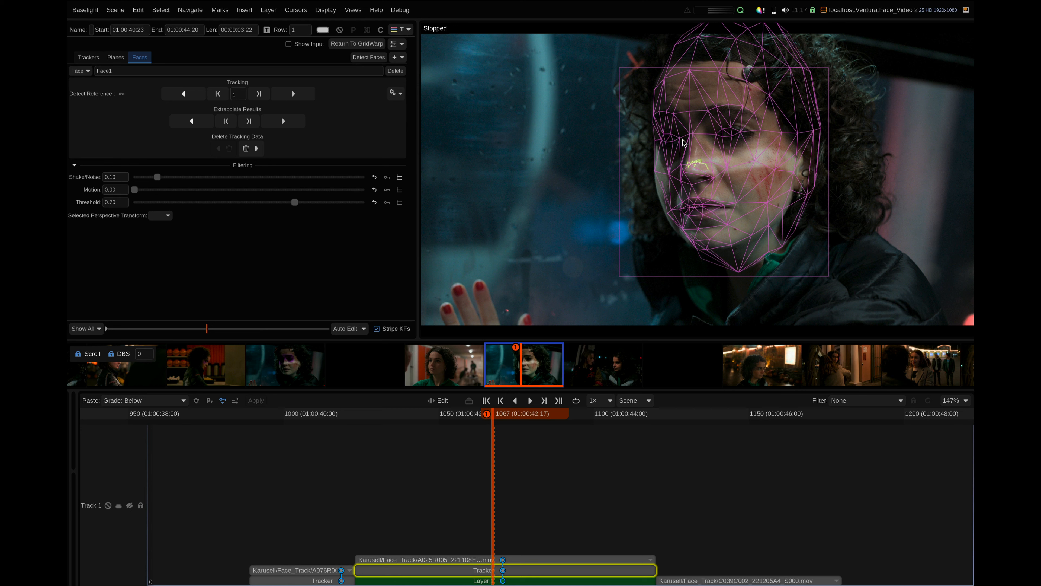
drag(487, 416, 354, 428)
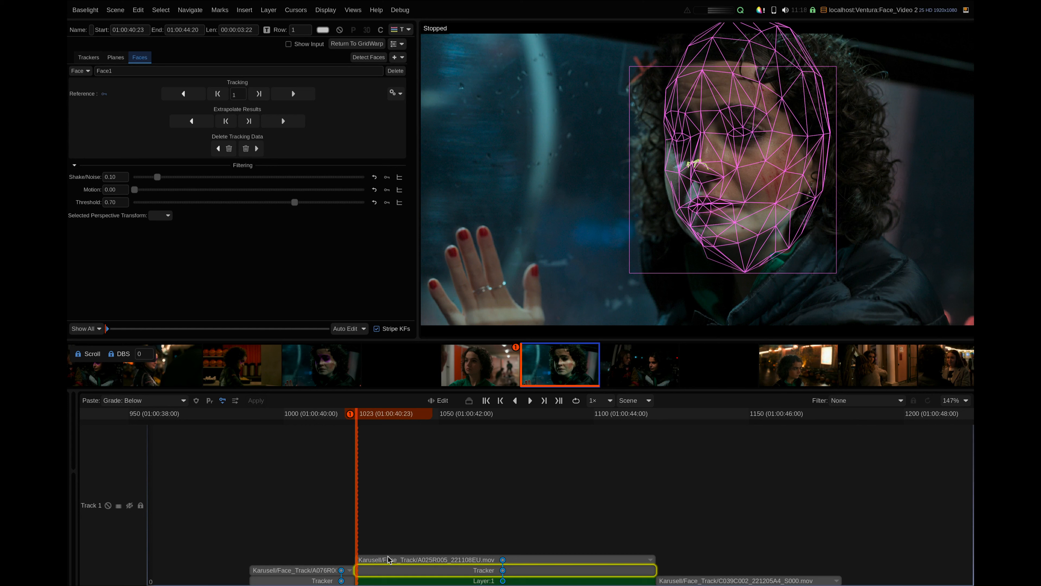
Add a layer with a Shape matte at frame 1023 and draw a freehand shape over the curly hair from forehead to shoulder
key(p)
key(s)
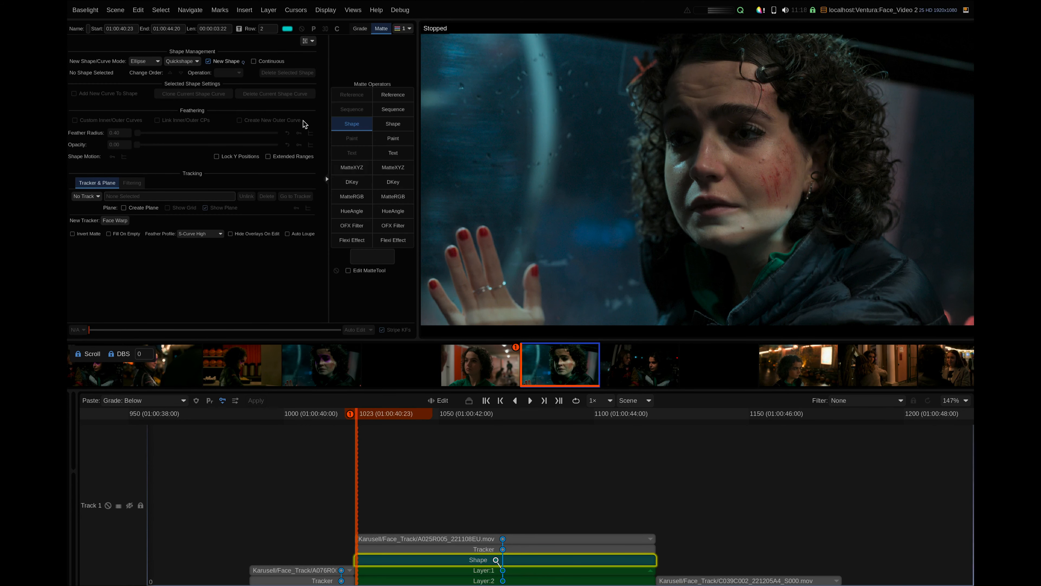
click(145, 60)
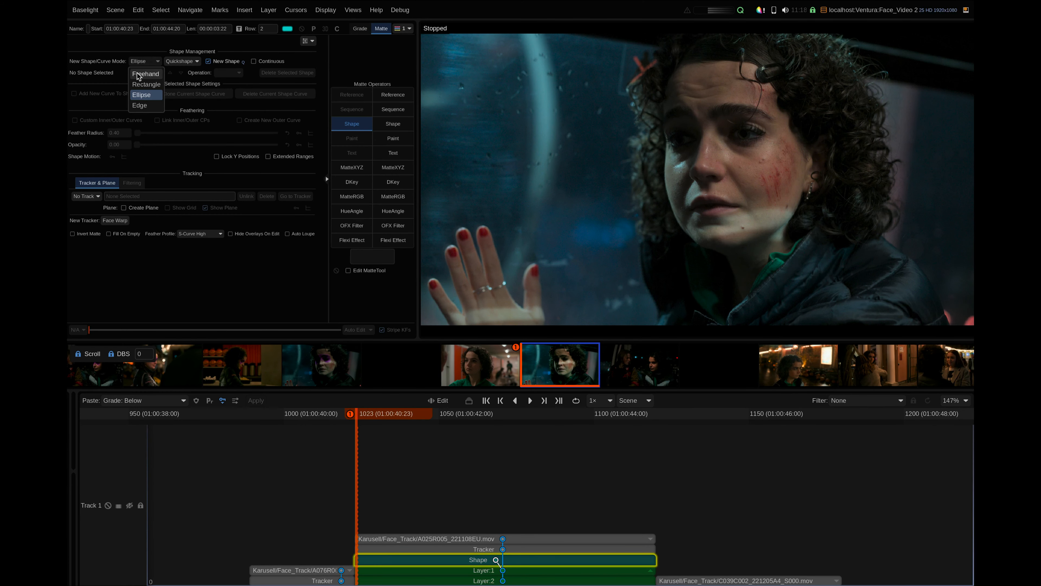
click(141, 87)
mouse_move(749, 54)
mouse_down()
mouse_move(830, 114)
mouse_move(845, 150)
mouse_move(814, 112)
mouse_move(833, 231)
mouse_move(852, 237)
mouse_move(884, 209)
mouse_move(872, 102)
mouse_move(836, 48)
mouse_move(805, 32)
mouse_move(745, 31)
mouse_move(750, 56)
mouse_up()
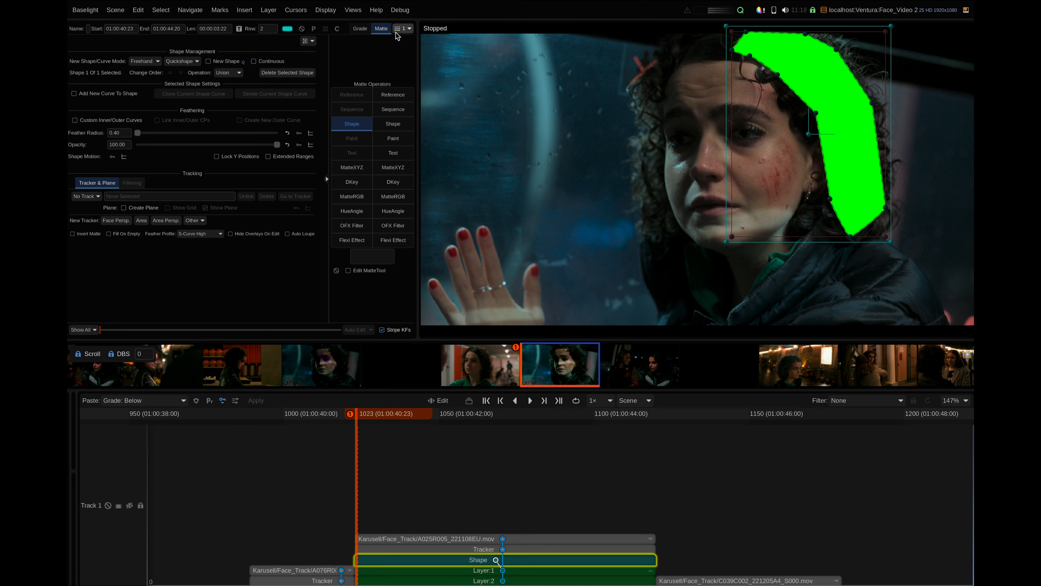
Add a MatteTool to the hair shape, setting the In/Out Blur radii to -38.47 and the Blur radii to 70.86
click(348, 270)
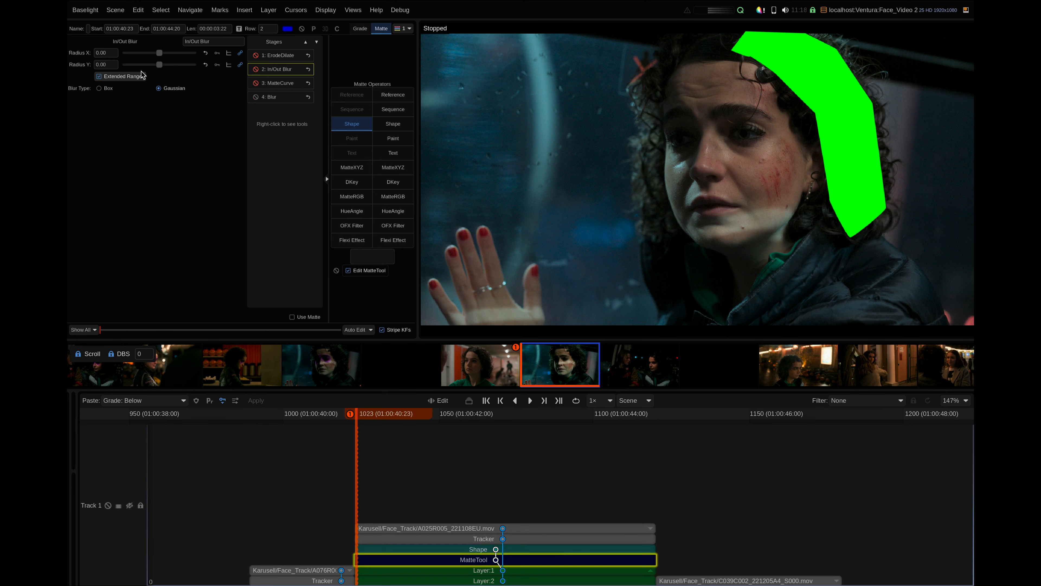
drag(159, 65, 142, 66)
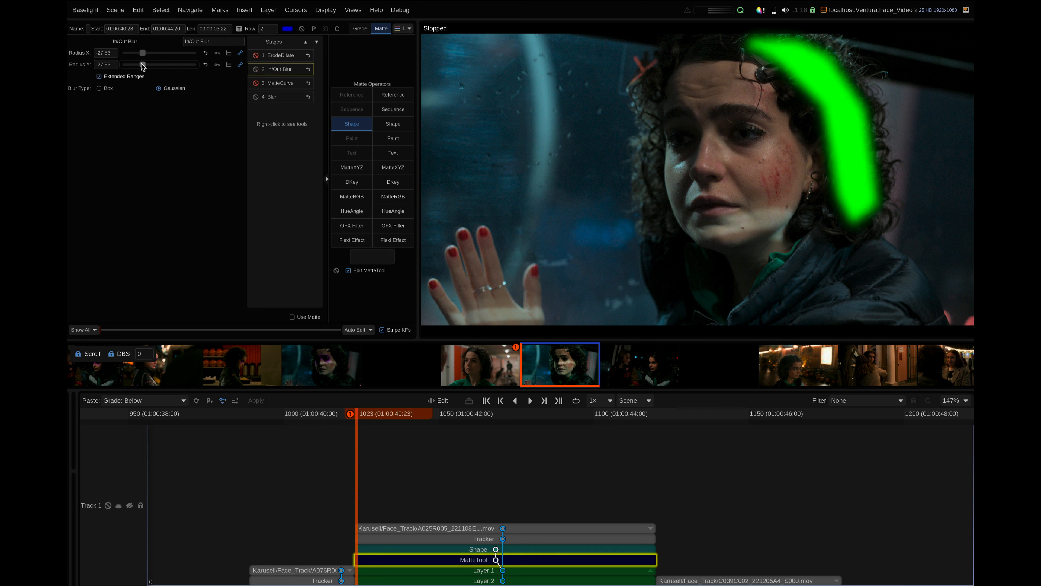
click(292, 97)
mouse_move(126, 64)
mouse_down()
mouse_move(151, 64)
mouse_move(143, 63)
mouse_up()
click(280, 71)
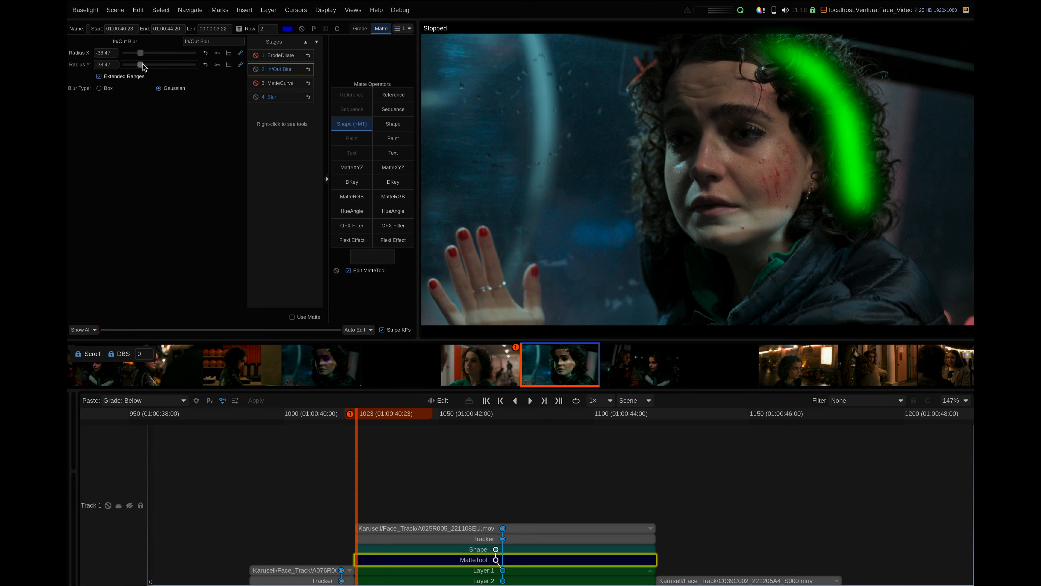
click(279, 97)
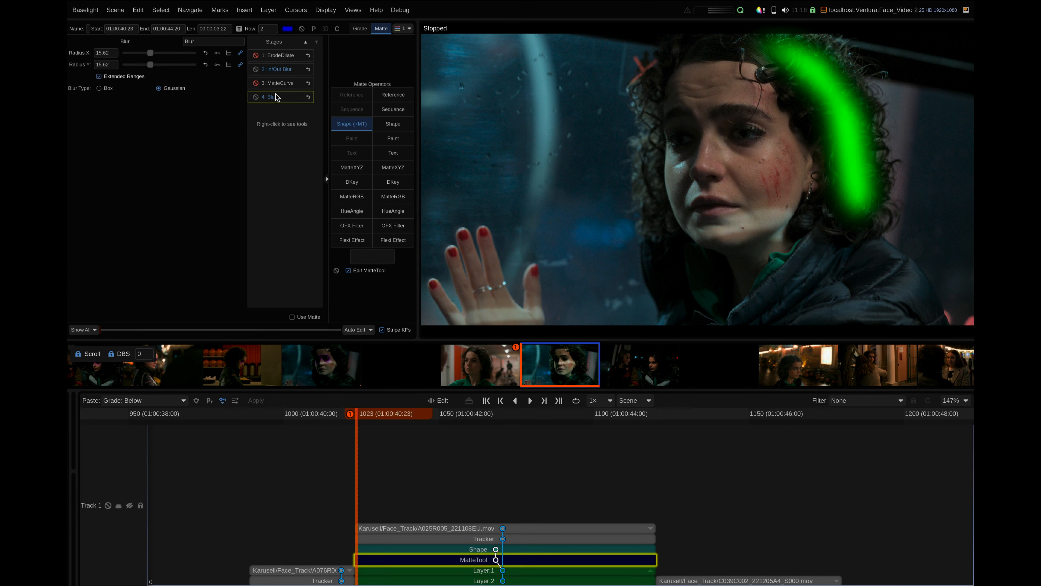
drag(151, 64, 171, 60)
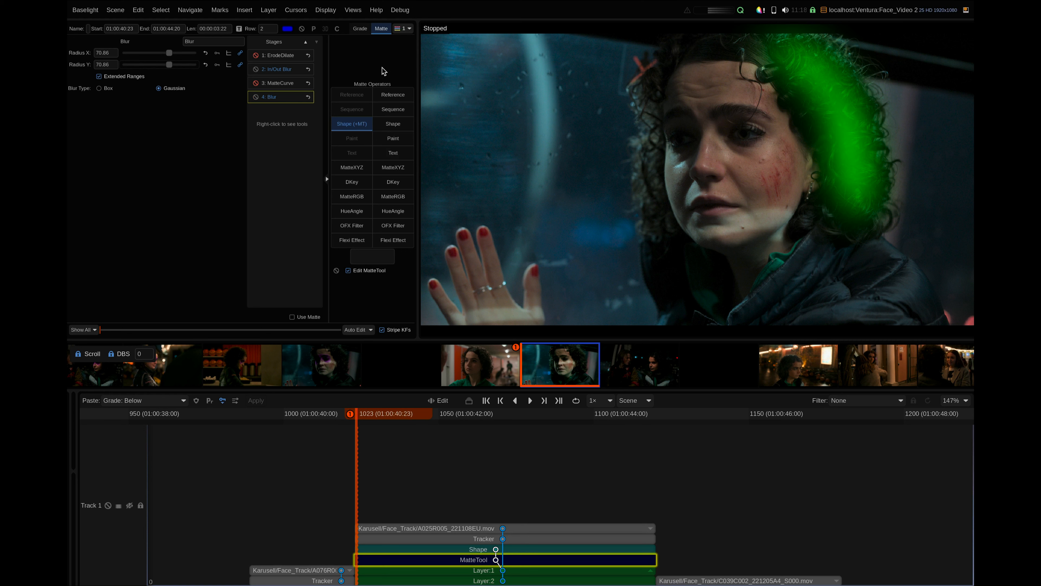
Adjust the Dim and Balance exposure of Layer:1's Base Grade inside the hair matte
click(358, 28)
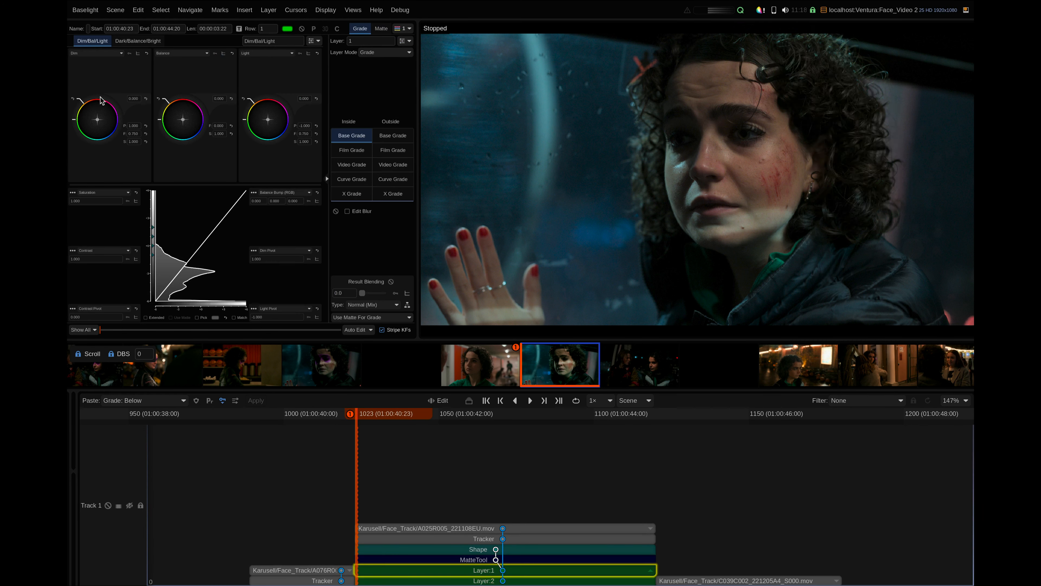
drag(100, 96, 82, 123)
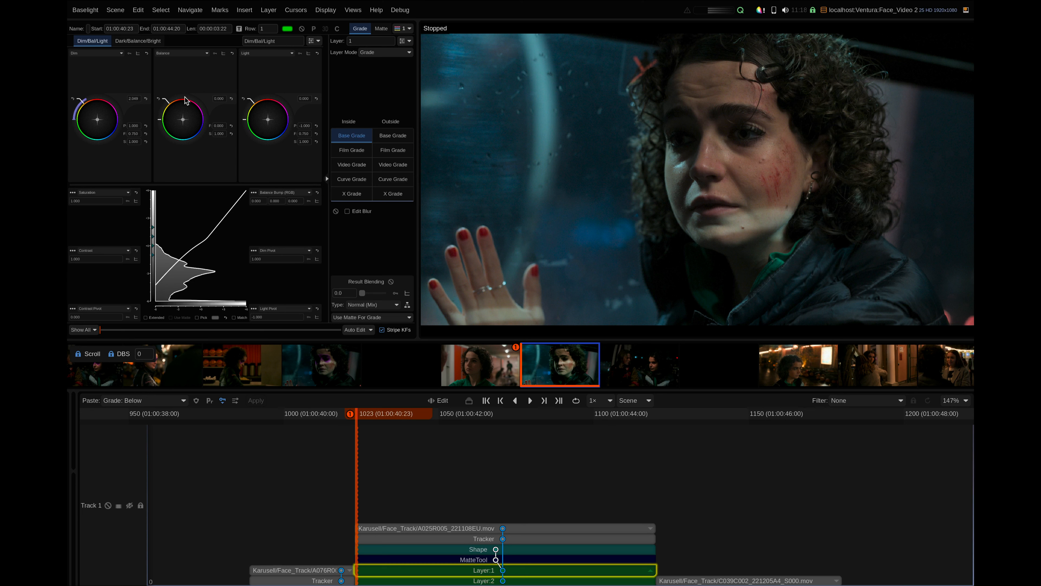
drag(183, 97, 197, 81)
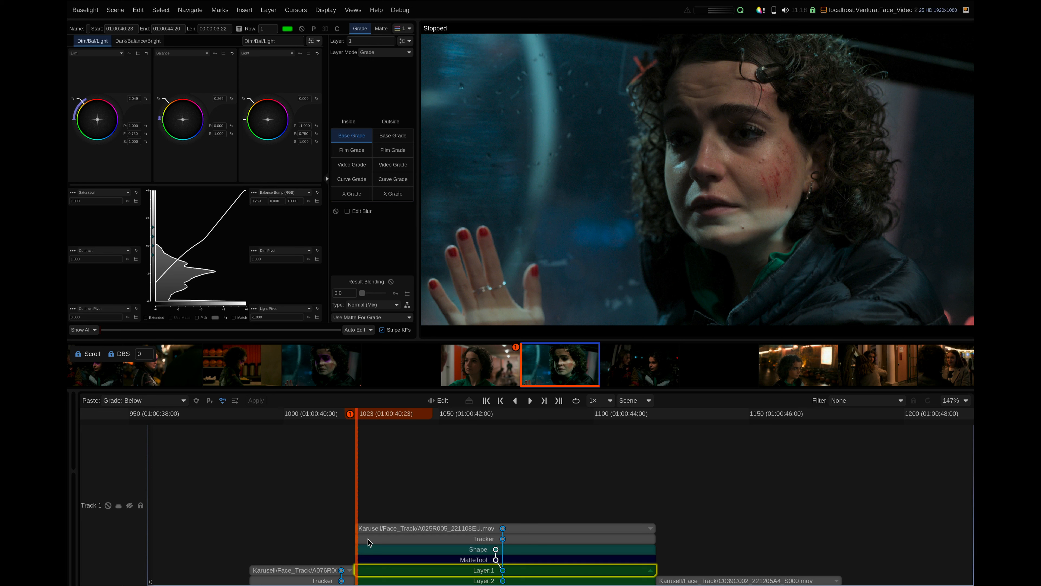
Link the hair shape to the Face1 - Face Perspective tracker and scrub the start of the shot
click(370, 551)
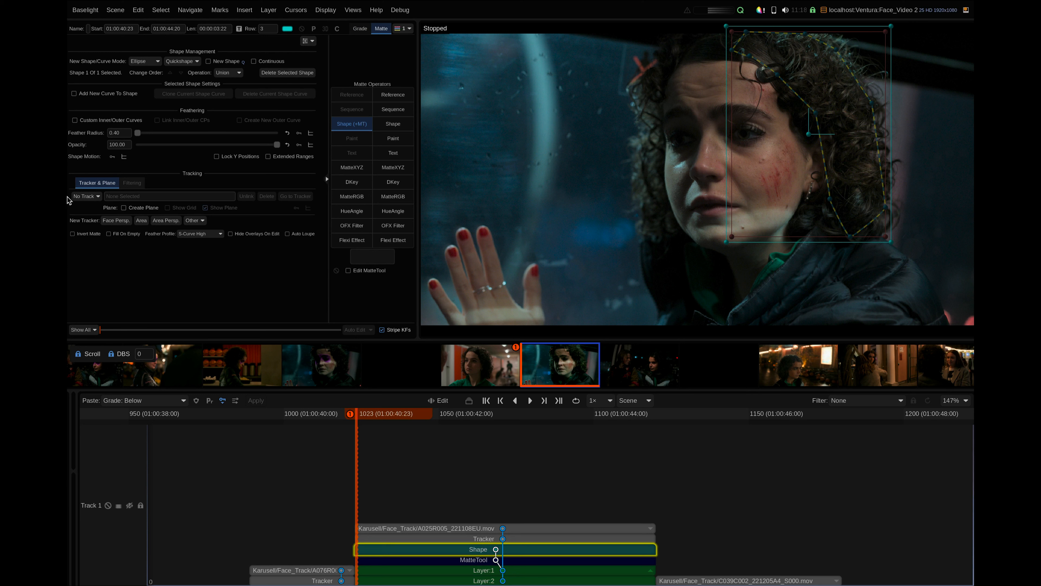
click(84, 197)
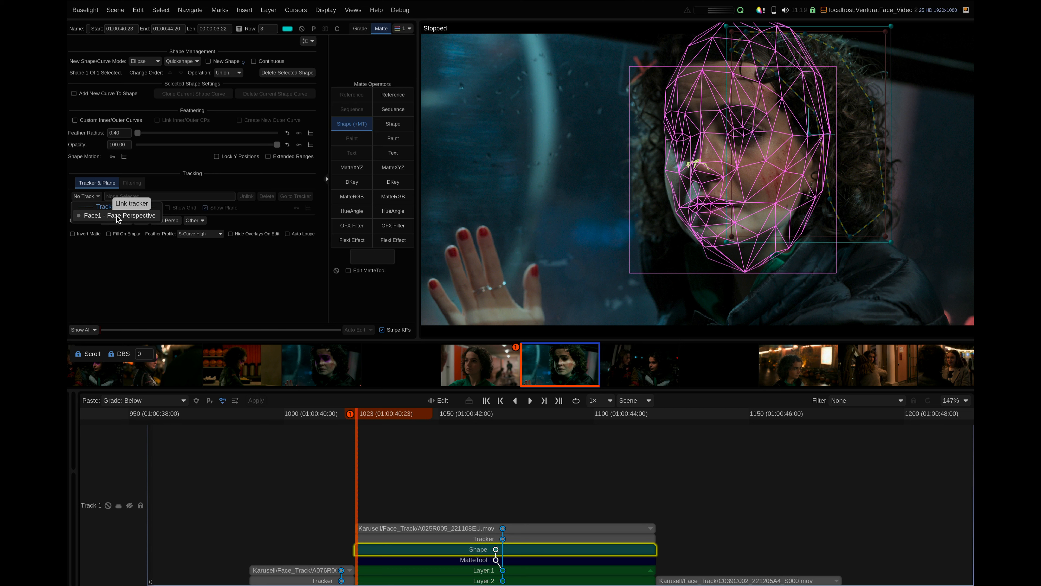
click(118, 217)
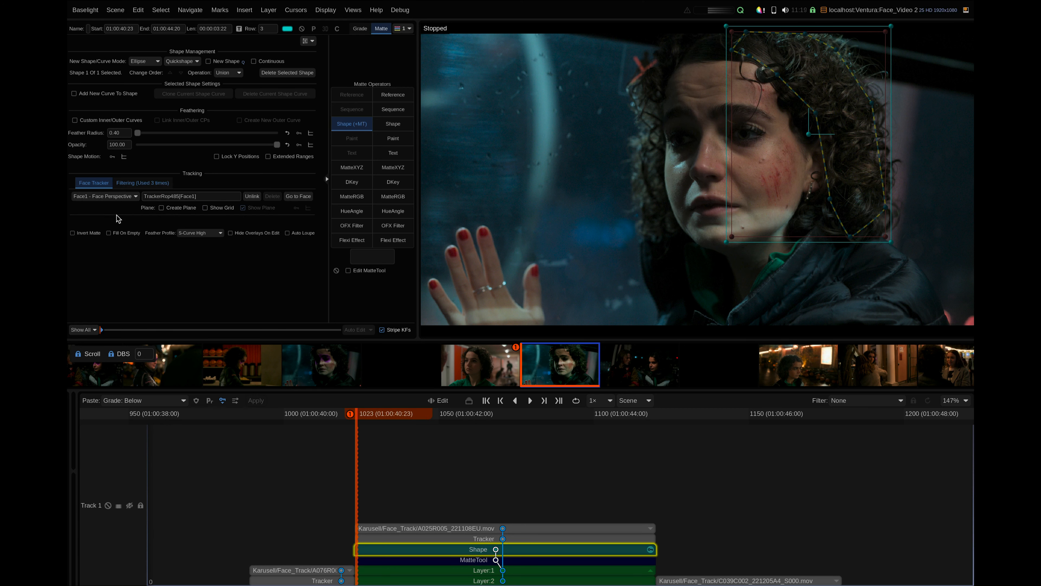
drag(364, 418, 366, 446)
Move the outer forehead and chin corners of the Face1 perspective triangle slightly inward on the face mesh at frame 1023
click(385, 539)
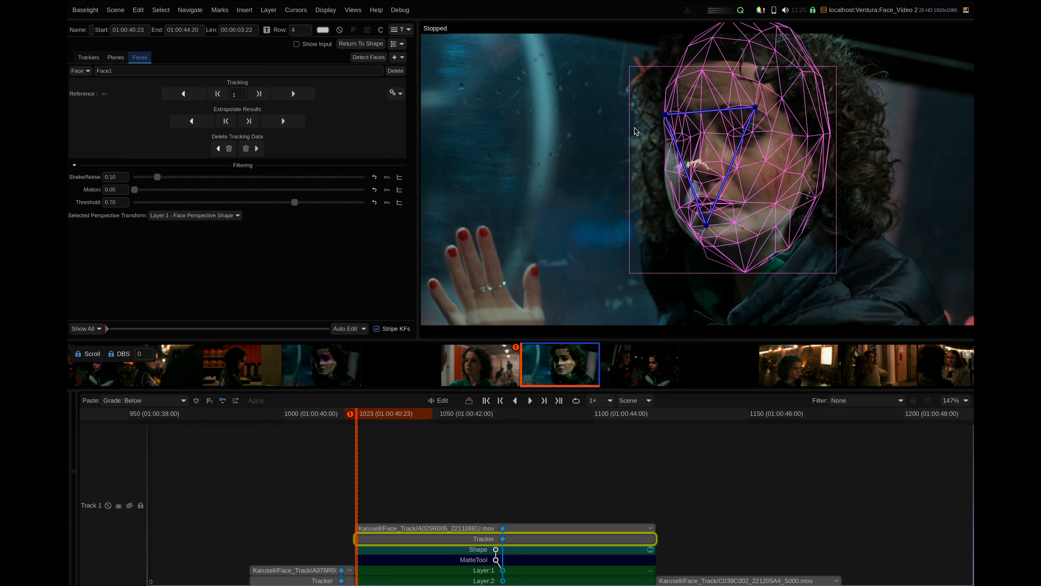
mouse_move(664, 118)
mouse_down()
mouse_move(687, 110)
mouse_move(673, 110)
mouse_up()
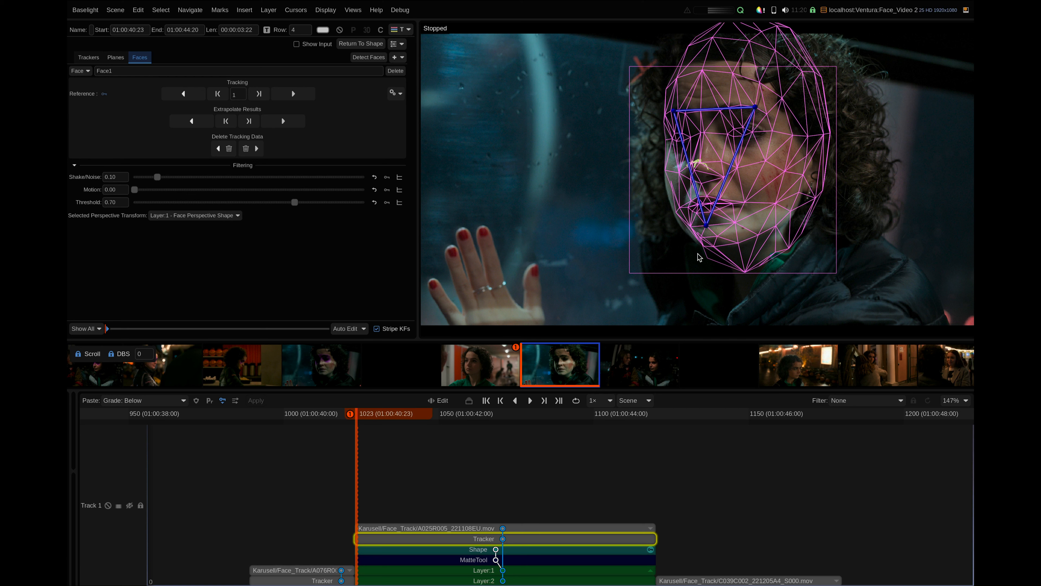
drag(705, 228, 719, 229)
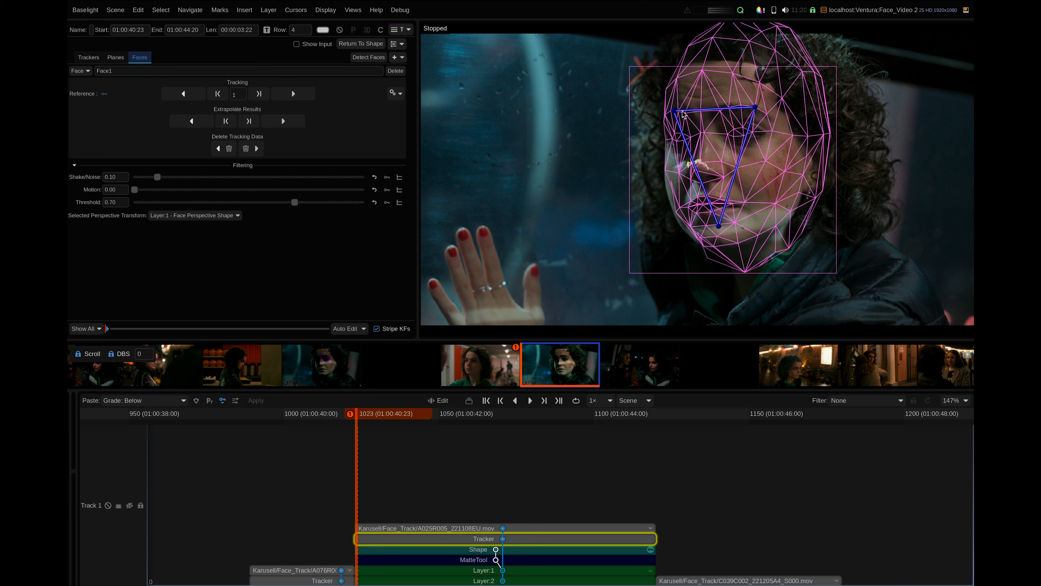
drag(673, 110, 671, 111)
drag(718, 226, 716, 225)
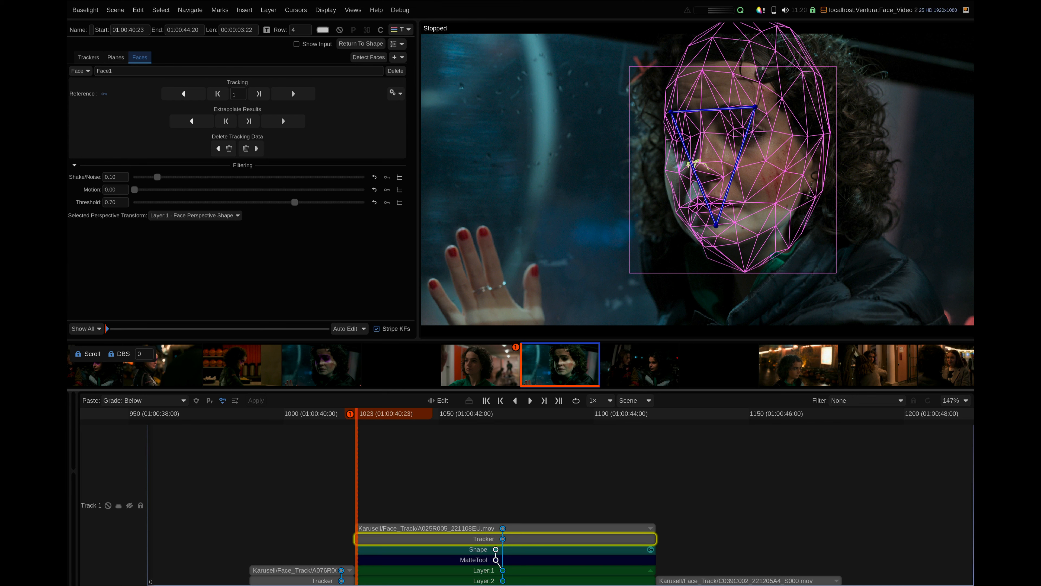
Scrub the shot from frame 1023 to 1061 to examine how the tracked hair shape follows the head
click(376, 550)
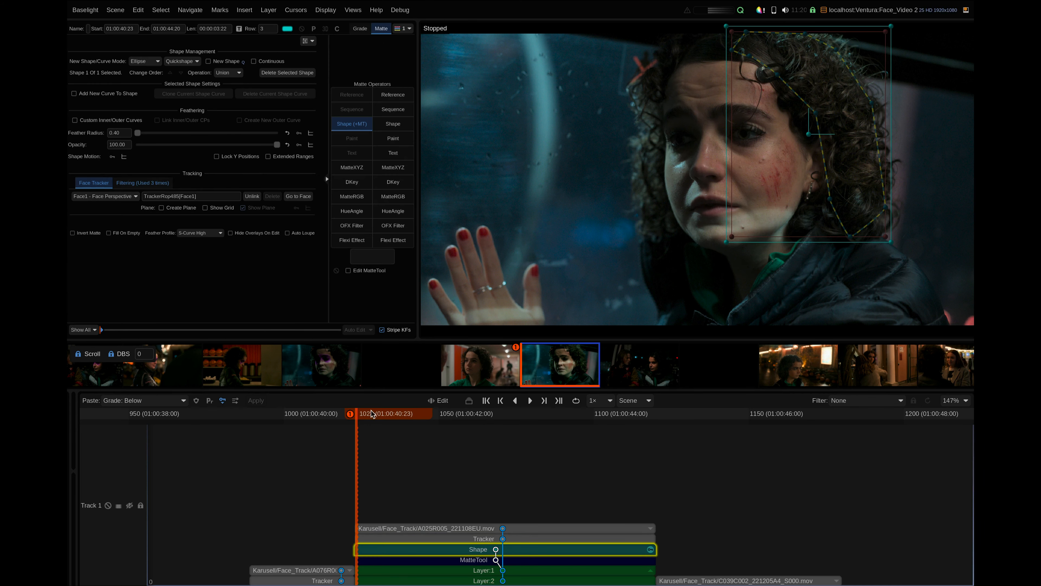
drag(371, 415, 493, 419)
mouse_move(491, 419)
mouse_down()
mouse_move(473, 420)
mouse_move(483, 418)
mouse_up()
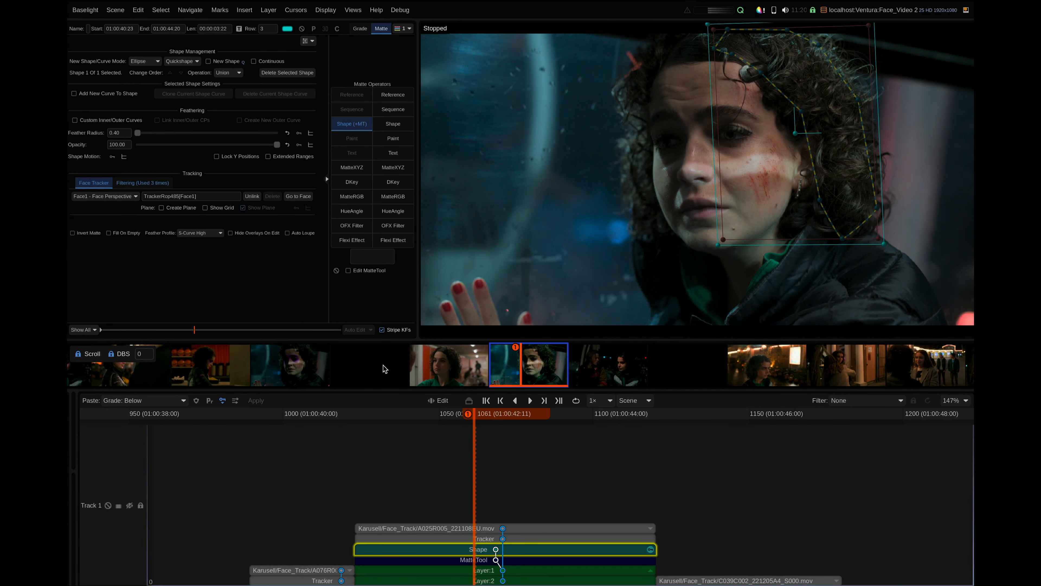
Insert a Grid Warp at frame 1061 and move it below Layer:2 in the A025R005 stack
click(247, 11)
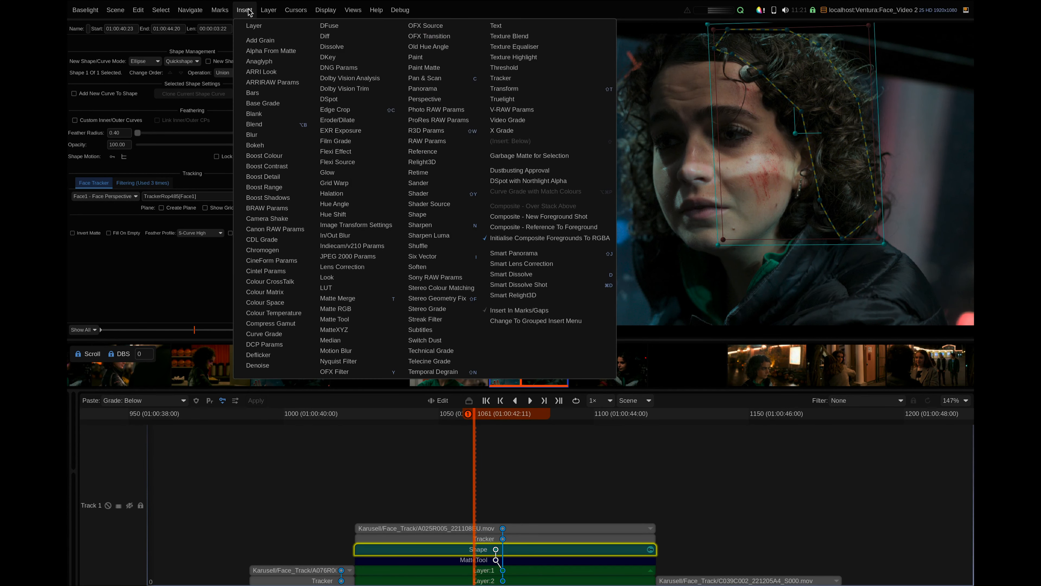
click(353, 183)
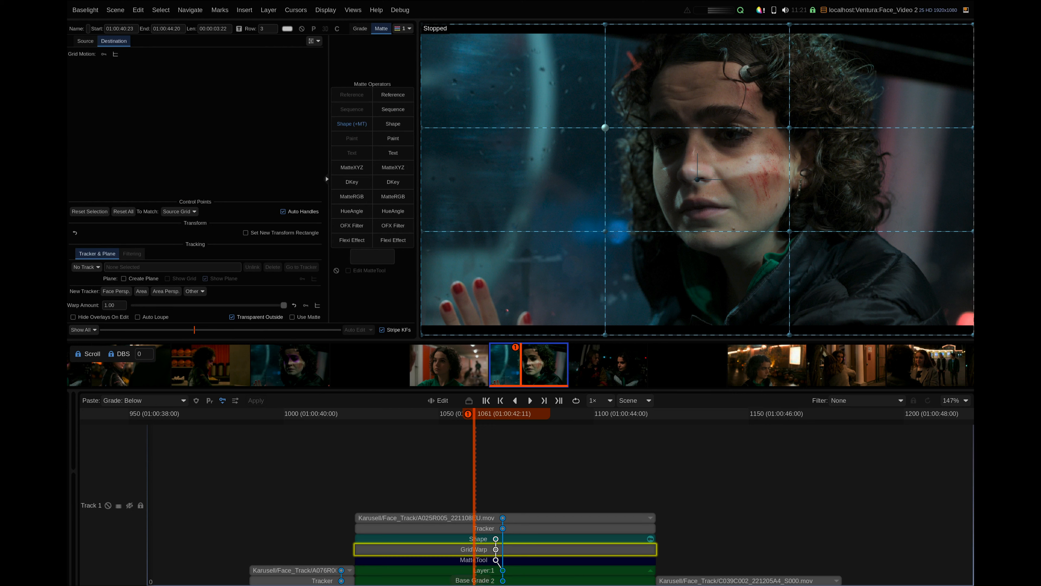
key(alt+Down)
key(alt+Down)
key(alt+Down)
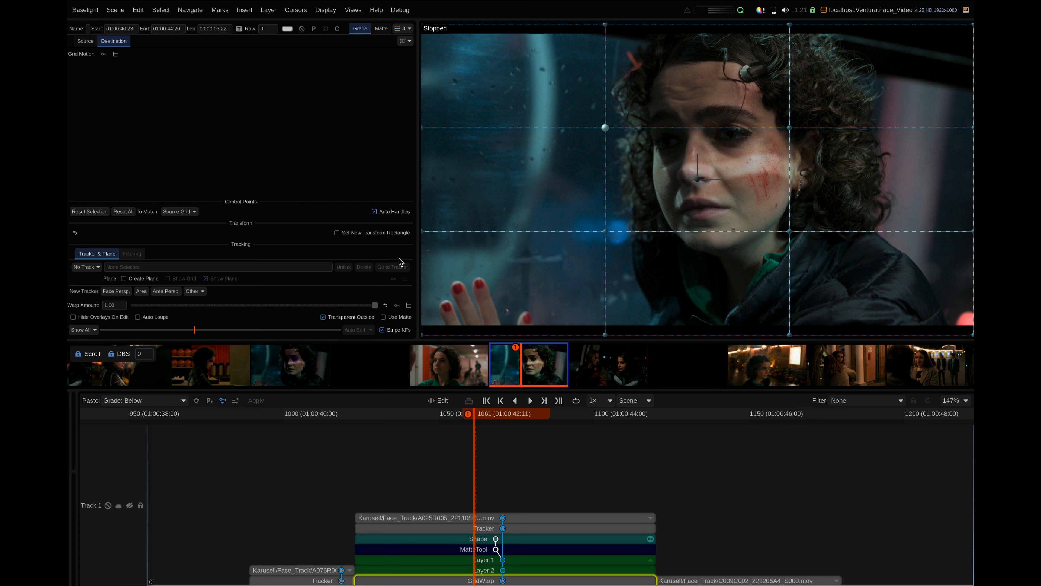
Set a new transform rectangle for the GridWarp around the eye above the scratched cheek and turn off Transparent Outside
scroll(729, 147, up, 5)
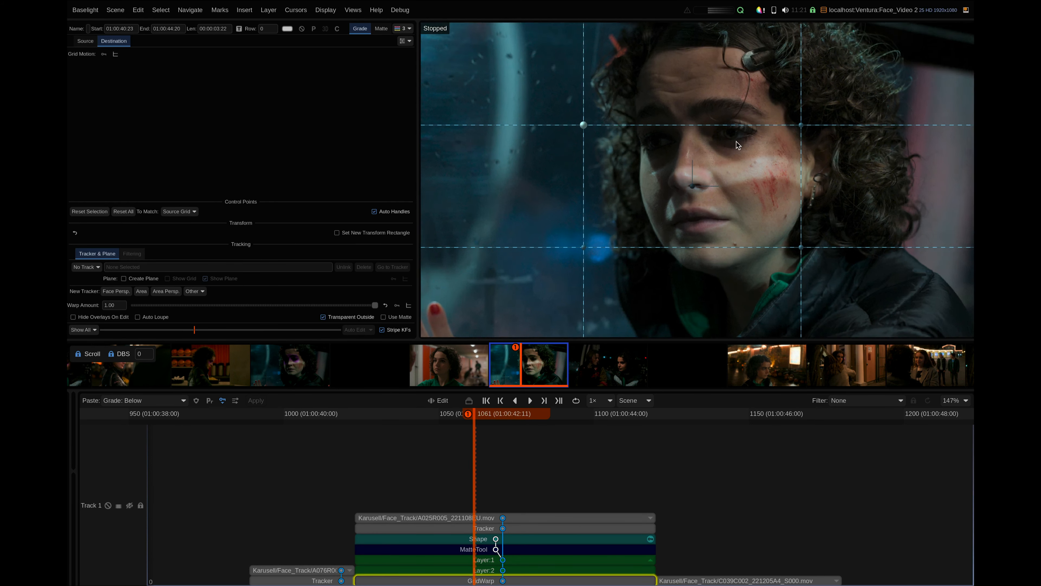
scroll(683, 209, up, 1)
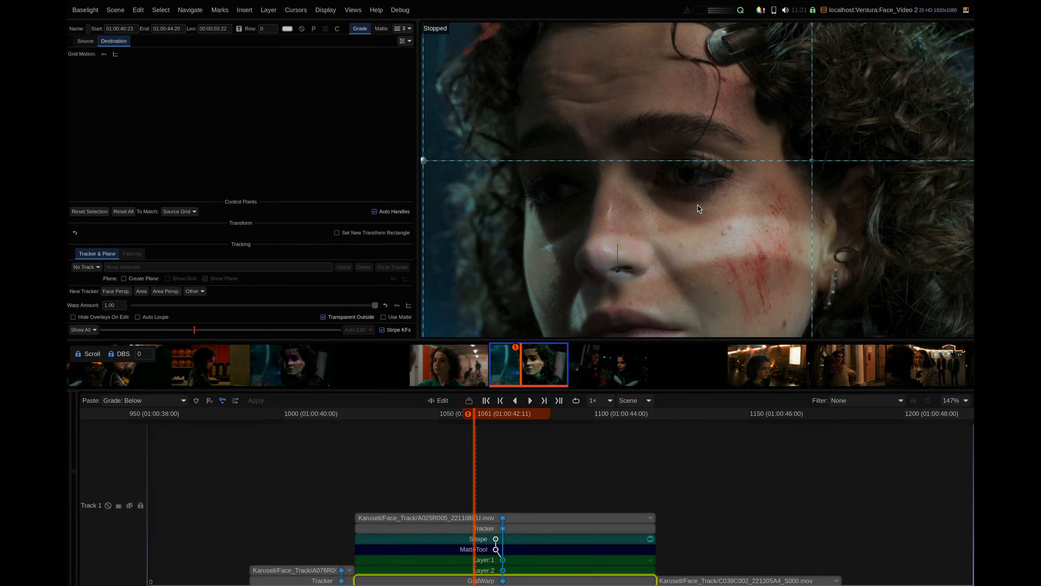
click(349, 233)
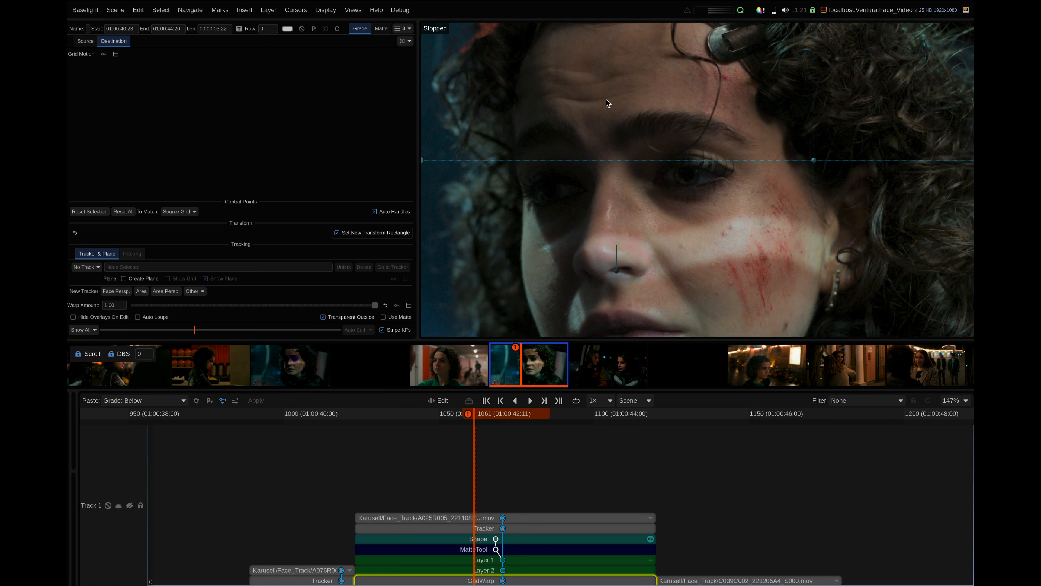
drag(607, 100, 769, 230)
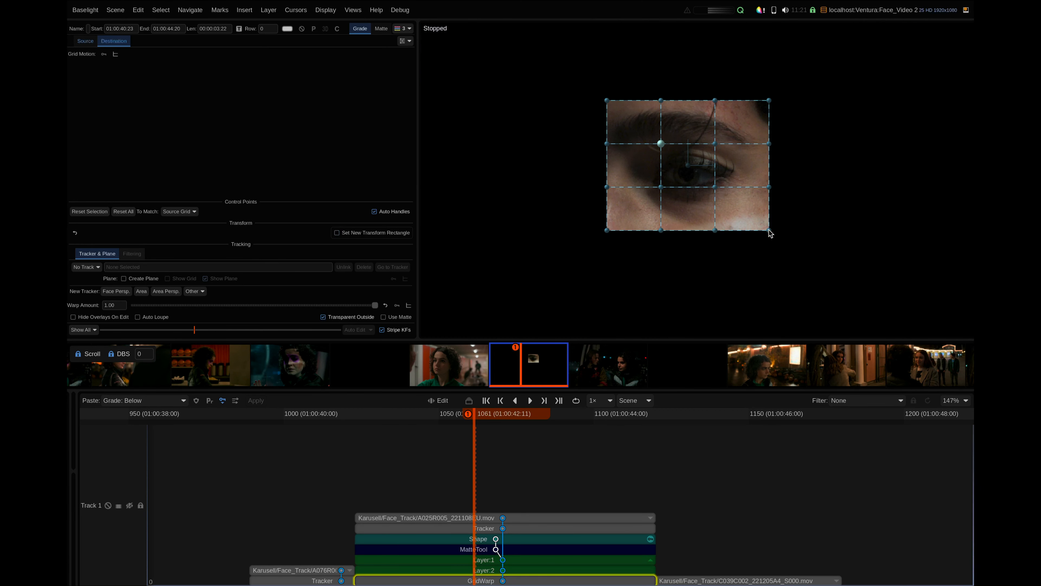
click(341, 317)
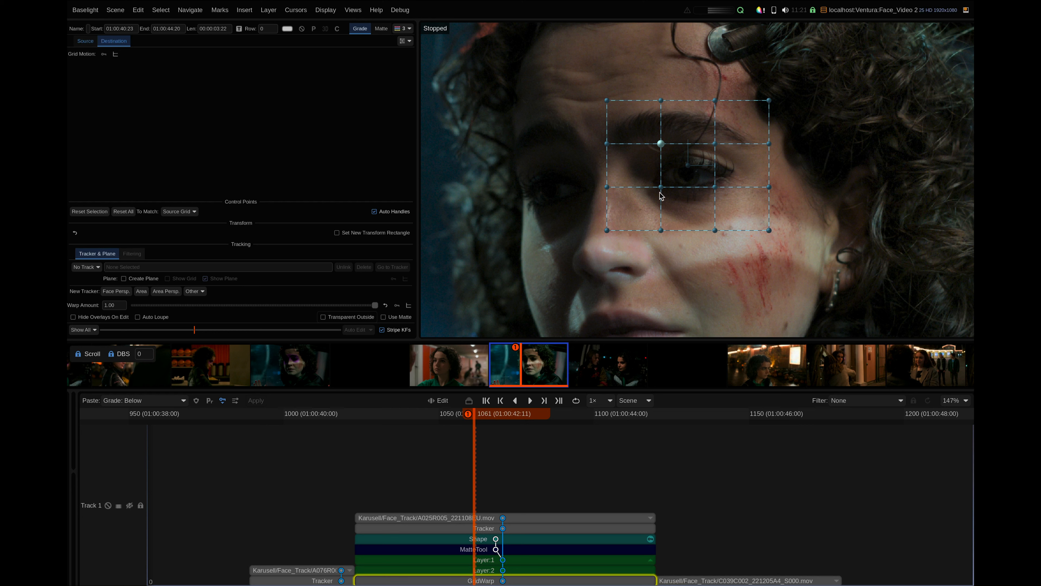
Move the four inner grid points outward around the eye to enlarge it
drag(660, 187, 651, 201)
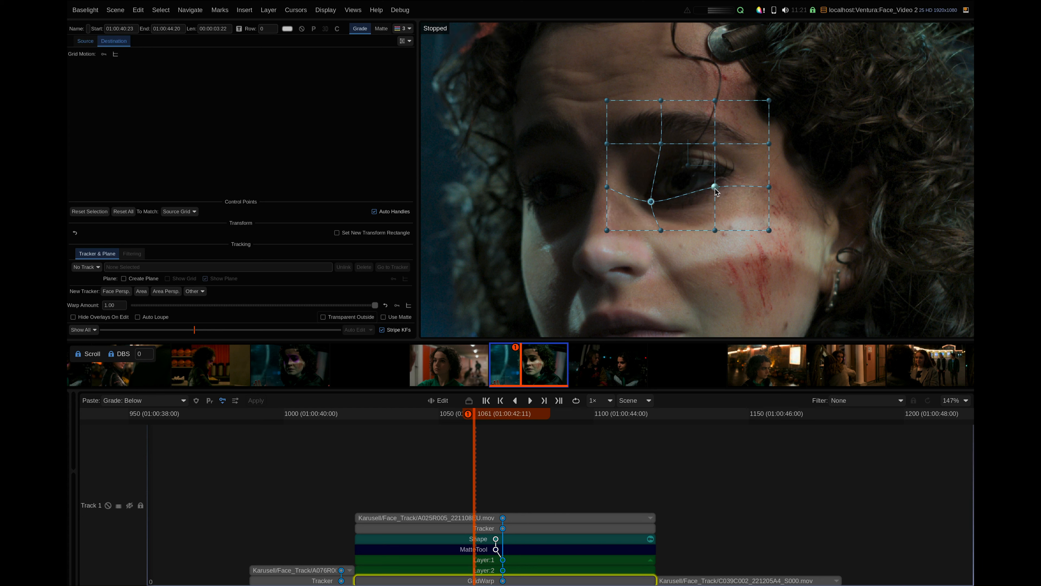
drag(715, 188, 720, 199)
drag(714, 143, 724, 135)
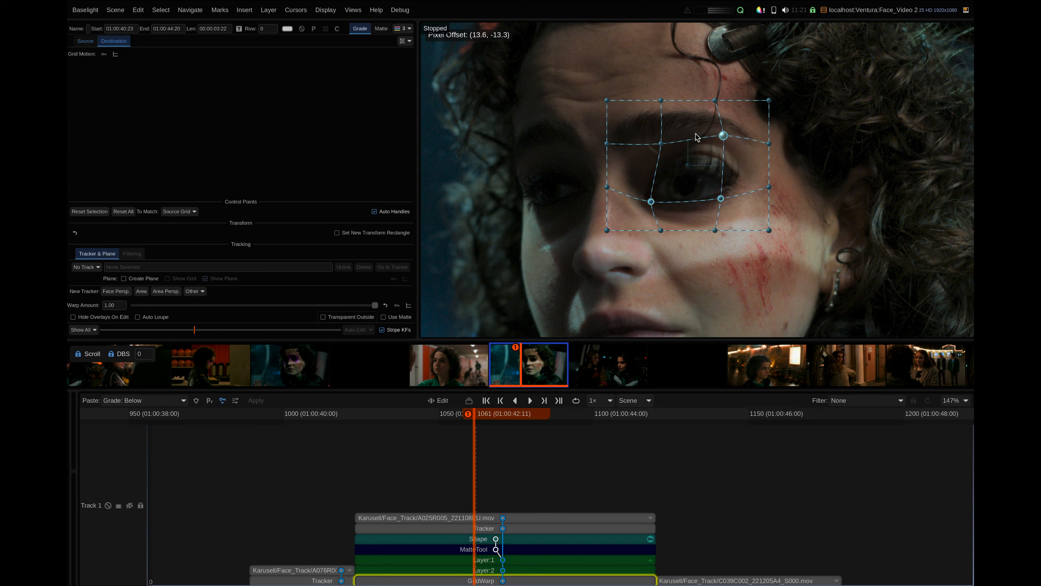
drag(661, 144, 652, 136)
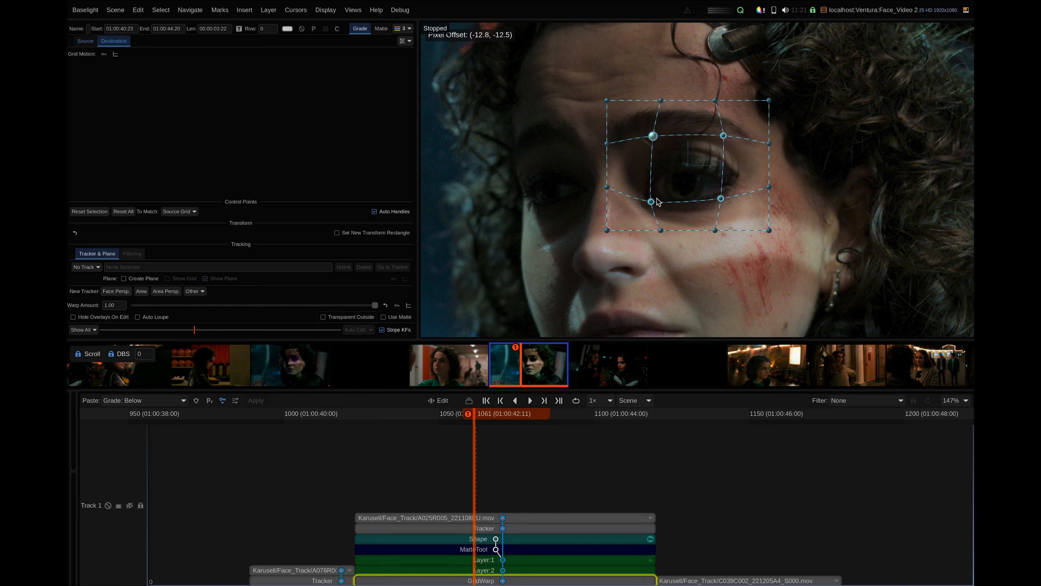
drag(657, 201, 656, 201)
click(721, 199)
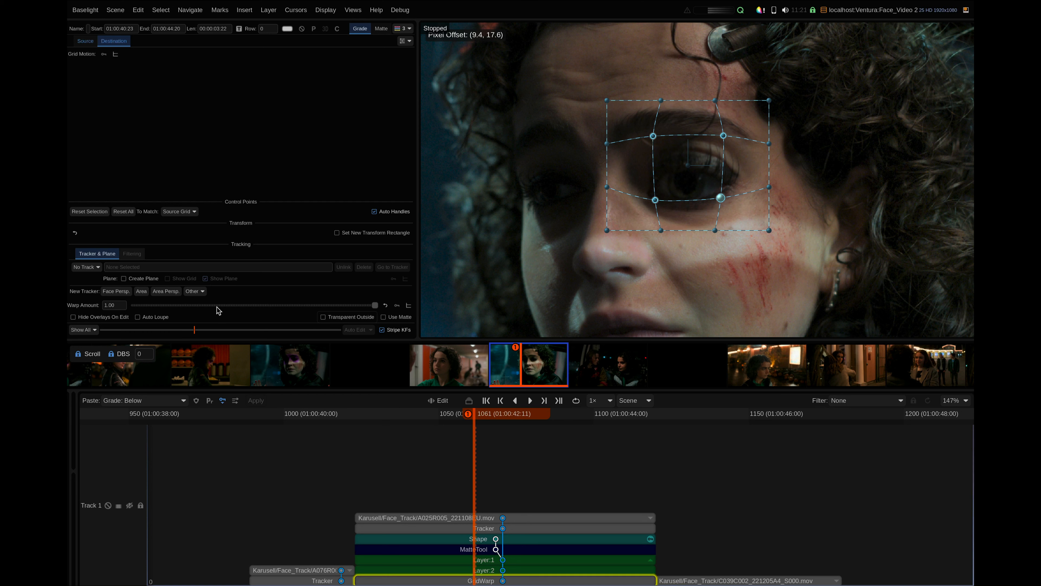
Link the GridWarp to the Face1 - Face Perspective tracker and scrub to frame 1095 to check the warped eye
click(87, 268)
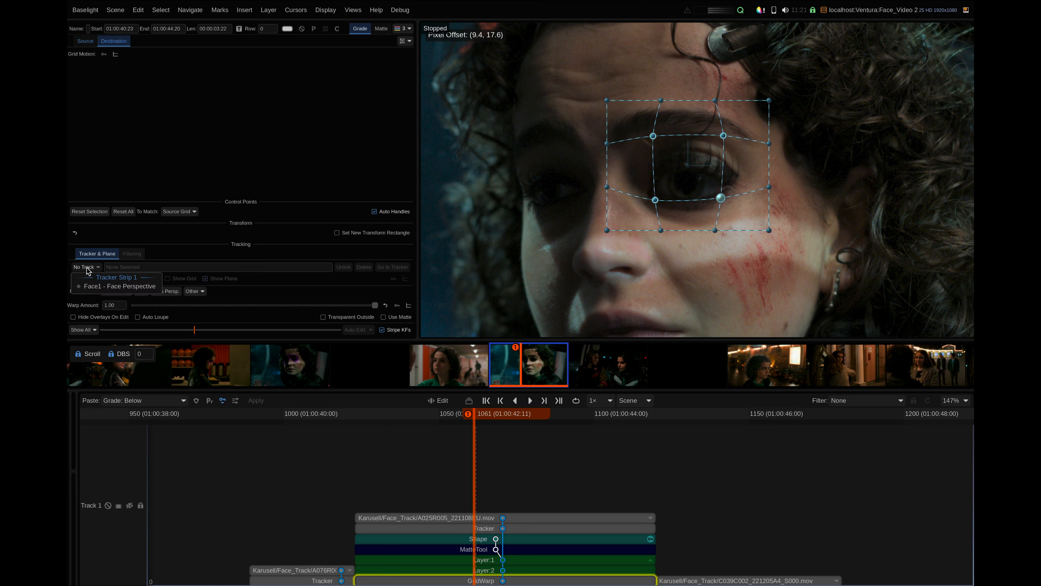
click(103, 287)
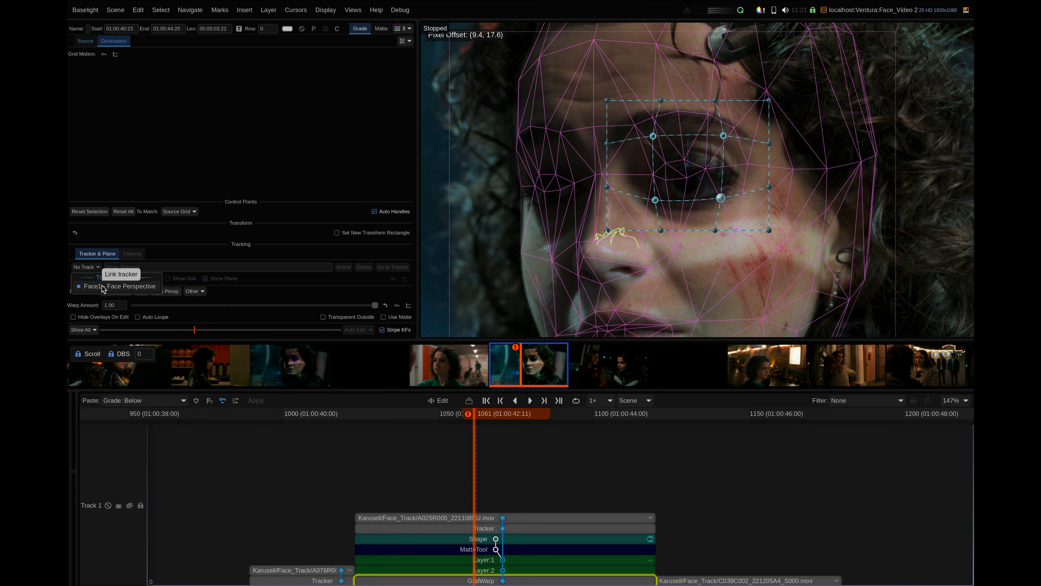
drag(470, 410, 582, 448)
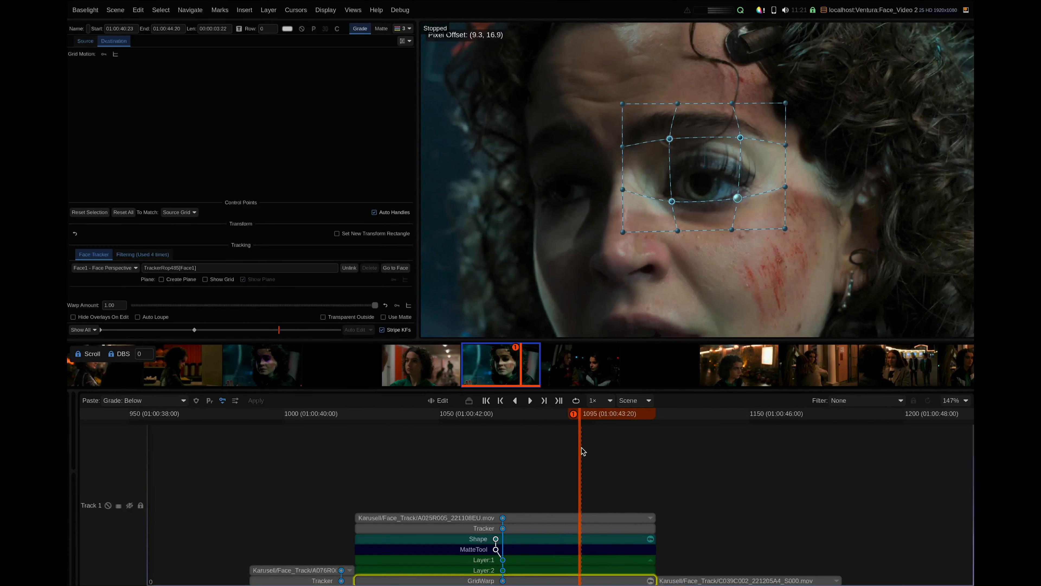
Examine the GridWarp's perspective triangle on the Face1 mesh at frames 1095 and 1067
click(534, 527)
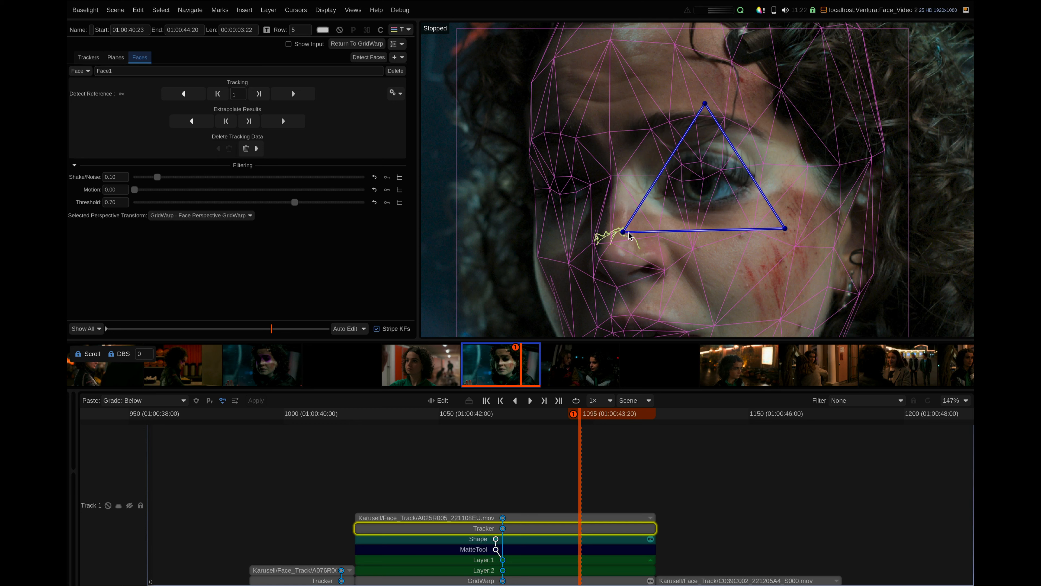
key(Home)
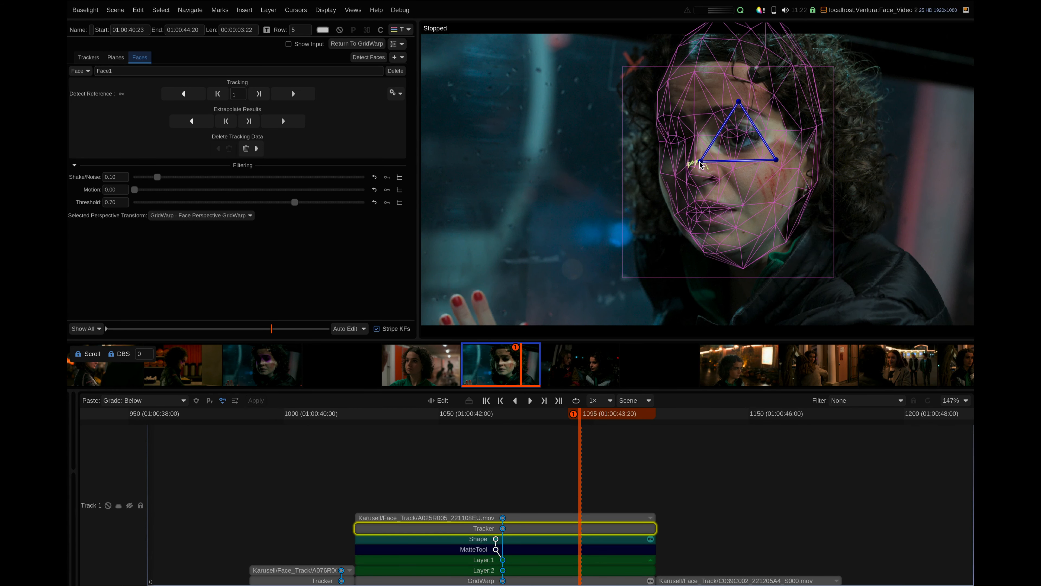
drag(701, 165, 705, 164)
click(497, 415)
click(493, 415)
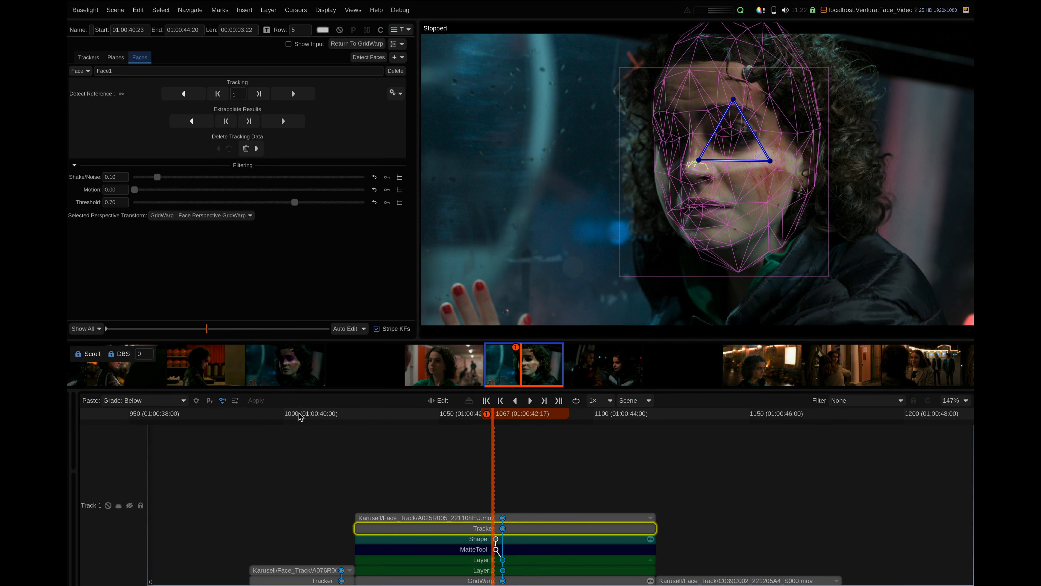
Copy the grade stack from the A025R005 shot and paste it onto the face-tracked A076R008 shot at frame 1006
click(460, 415)
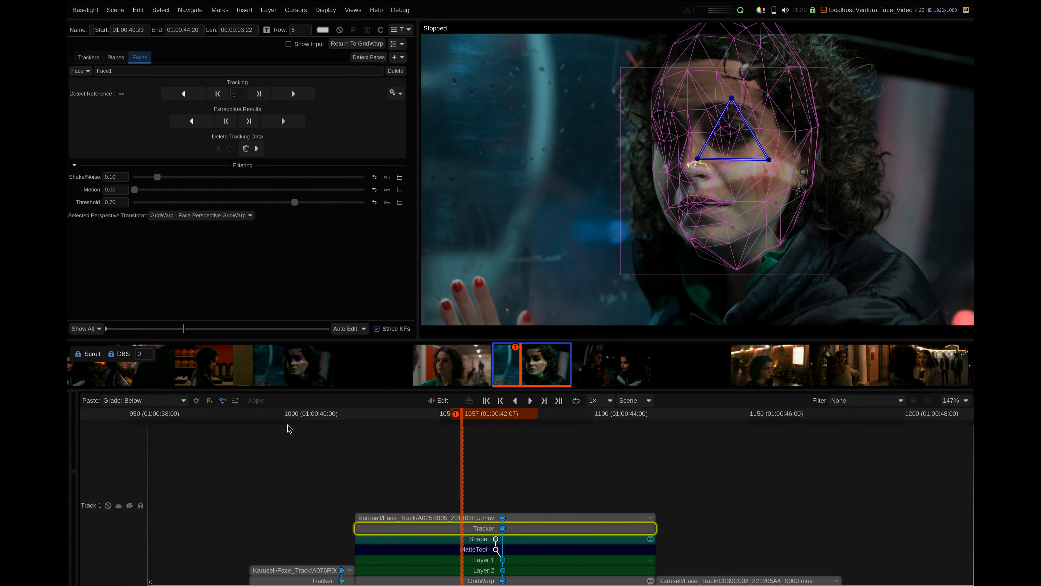
click(298, 415)
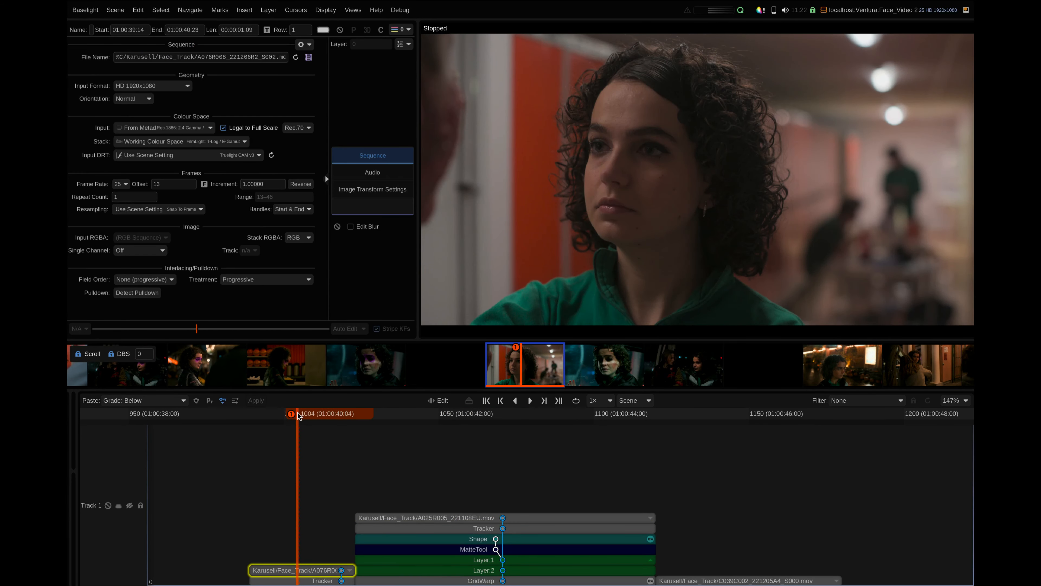
click(300, 415)
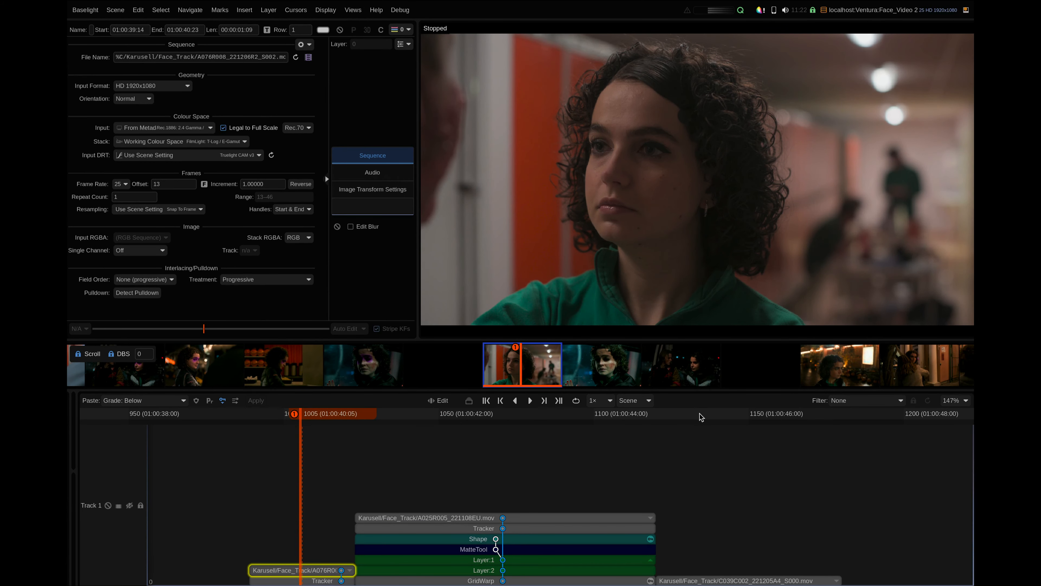
click(446, 415)
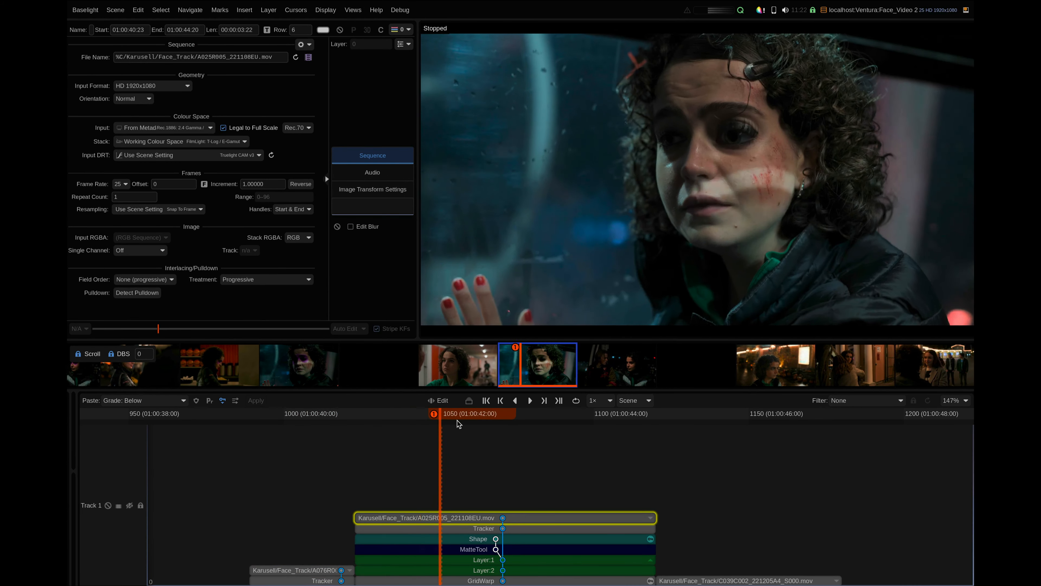
key(ctrl+a)
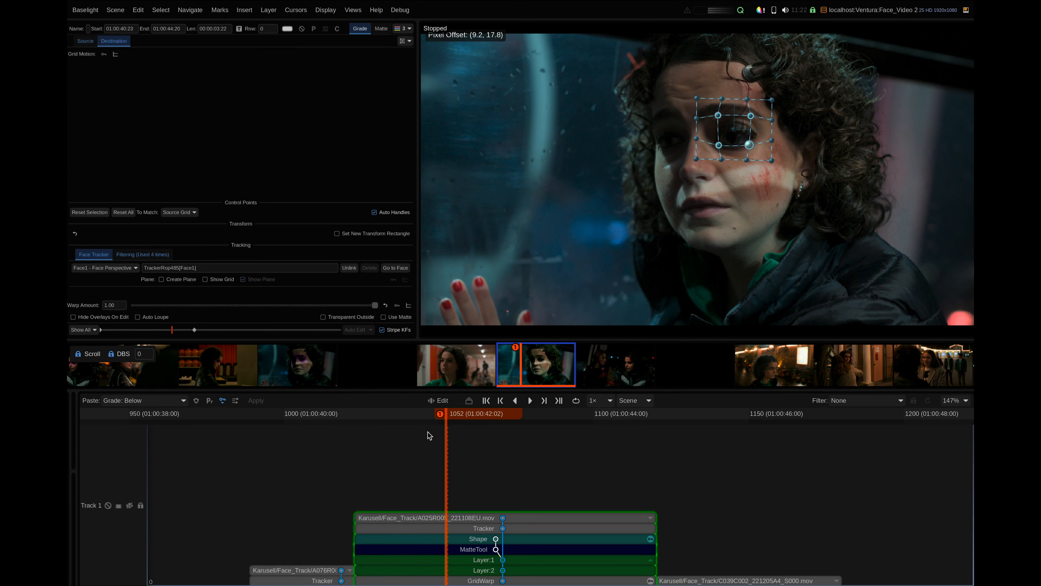
click(304, 415)
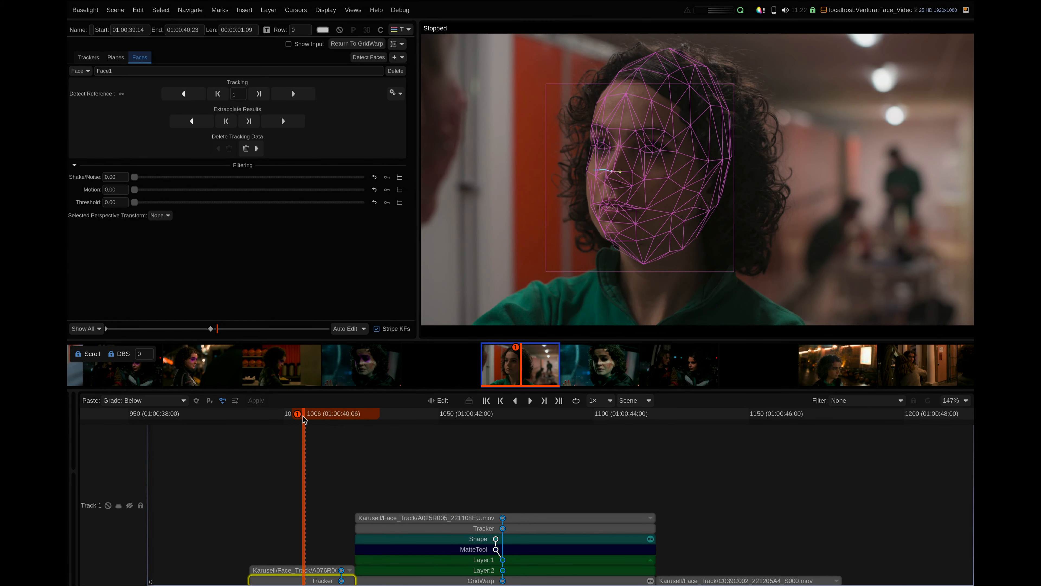
key(ctrl+v)
key(Left)
key(Left)
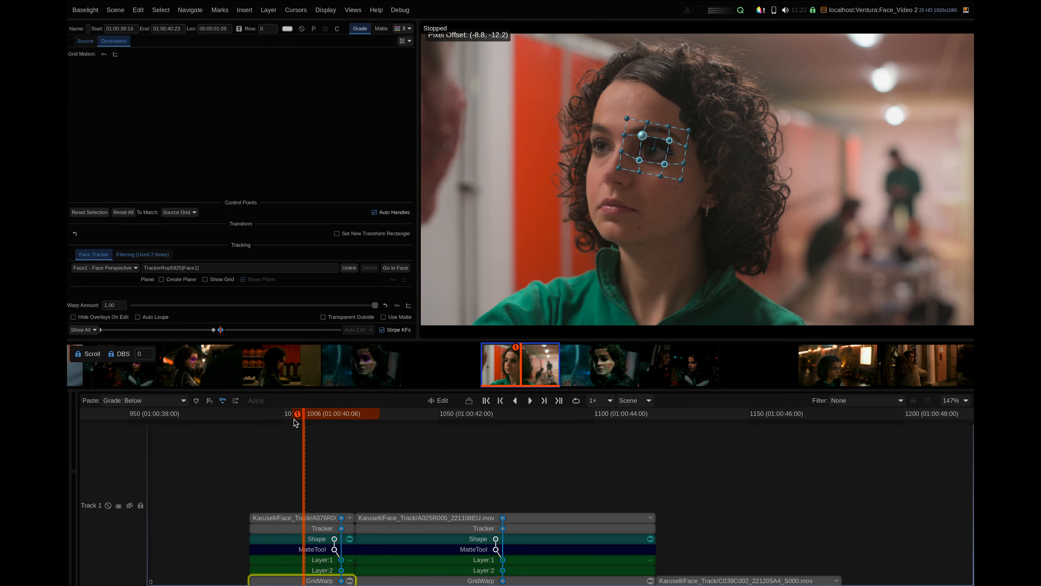
Check how the pasted GridWarp and Shape matte follow the face between frames 999 and 1008, including the image without overlays
mouse_move(301, 414)
mouse_down()
mouse_move(282, 417)
mouse_move(316, 417)
mouse_move(281, 422)
mouse_move(297, 419)
mouse_up()
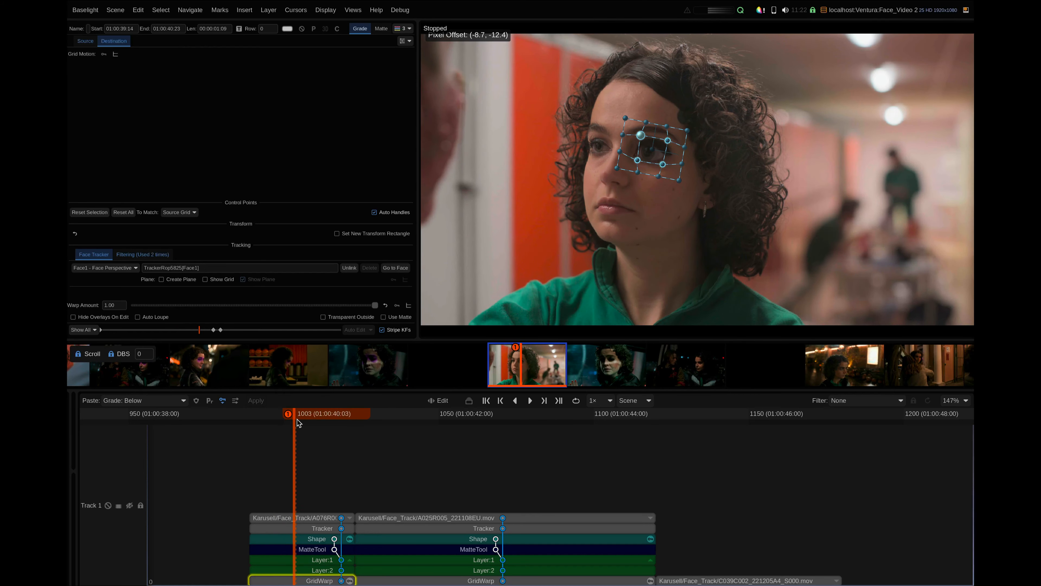
click(280, 543)
key(Left)
key(Left)
key(Left)
key(Left)
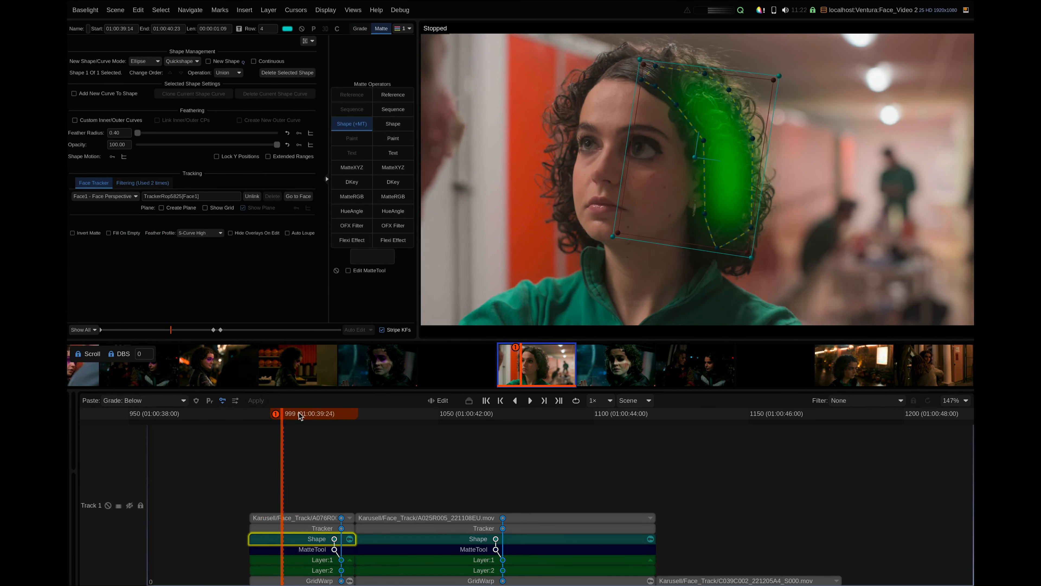
mouse_move(300, 415)
mouse_down()
mouse_move(270, 415)
mouse_move(319, 415)
mouse_move(310, 417)
mouse_up()
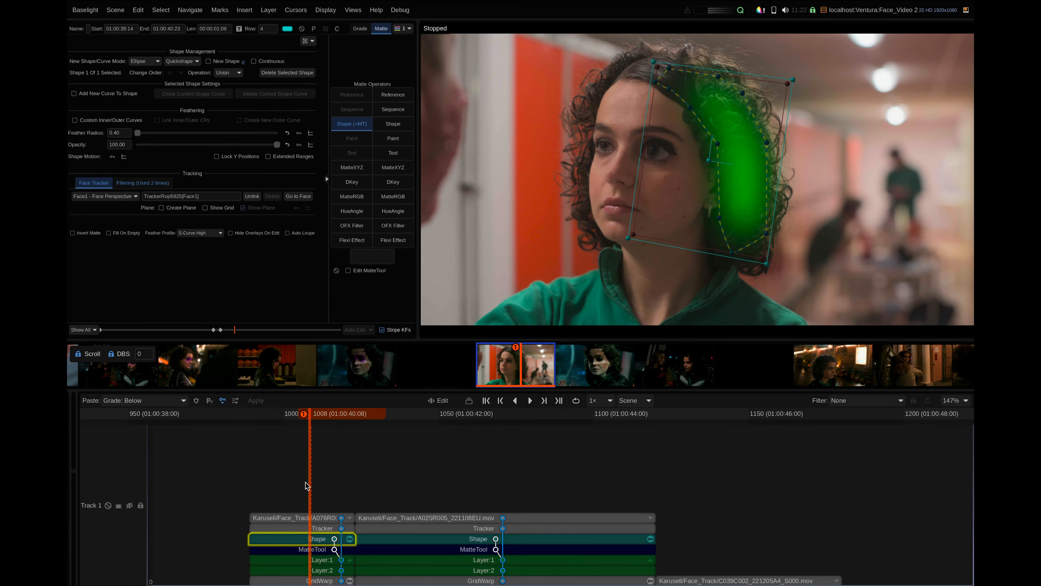
click(289, 580)
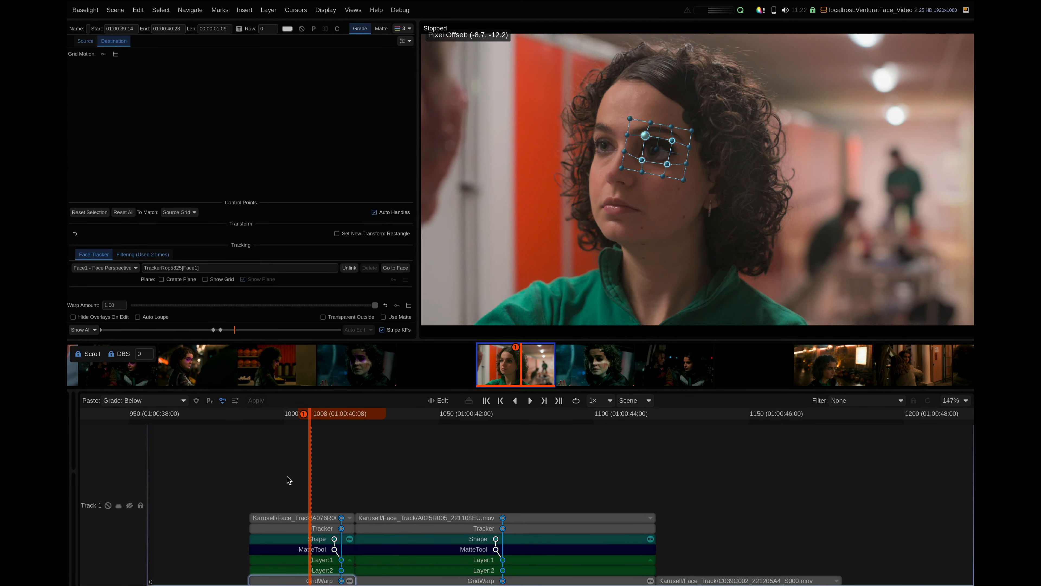
click(284, 518)
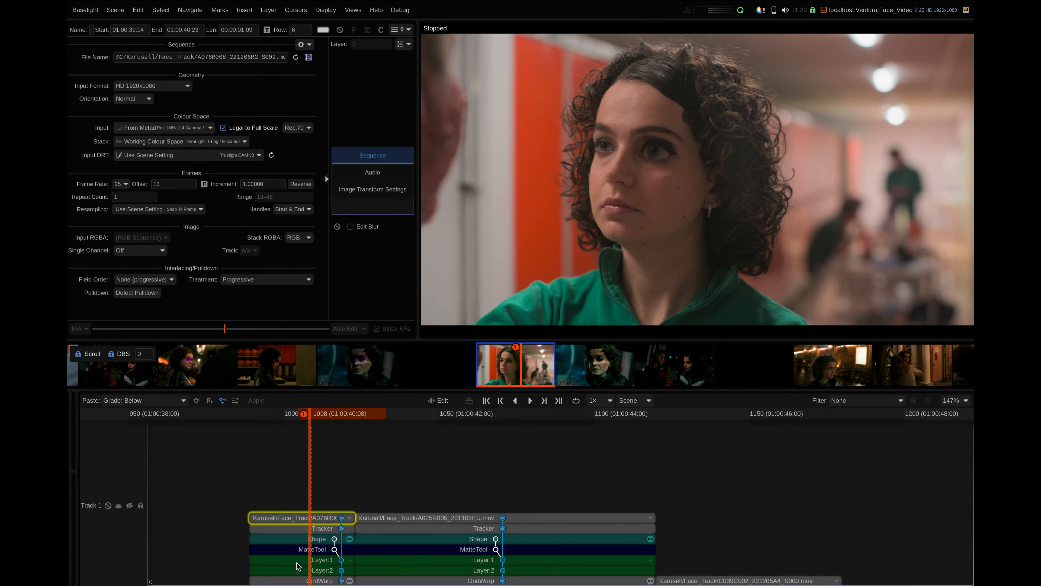
Delete Layer 2 from the A076R008 shot and scrub around frame 1004 to check the warped eye
click(298, 561)
click(296, 570)
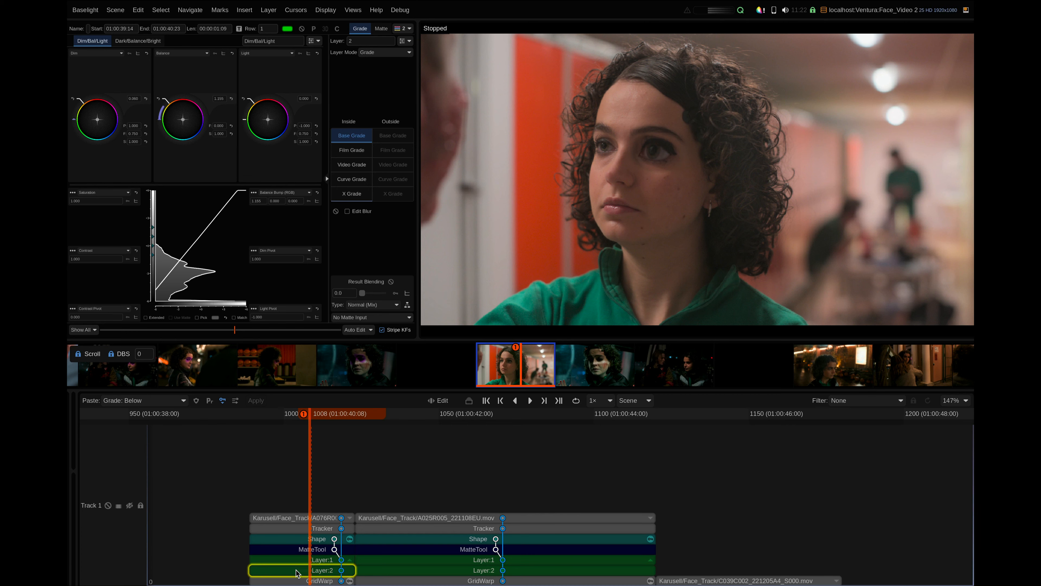
key(Delete)
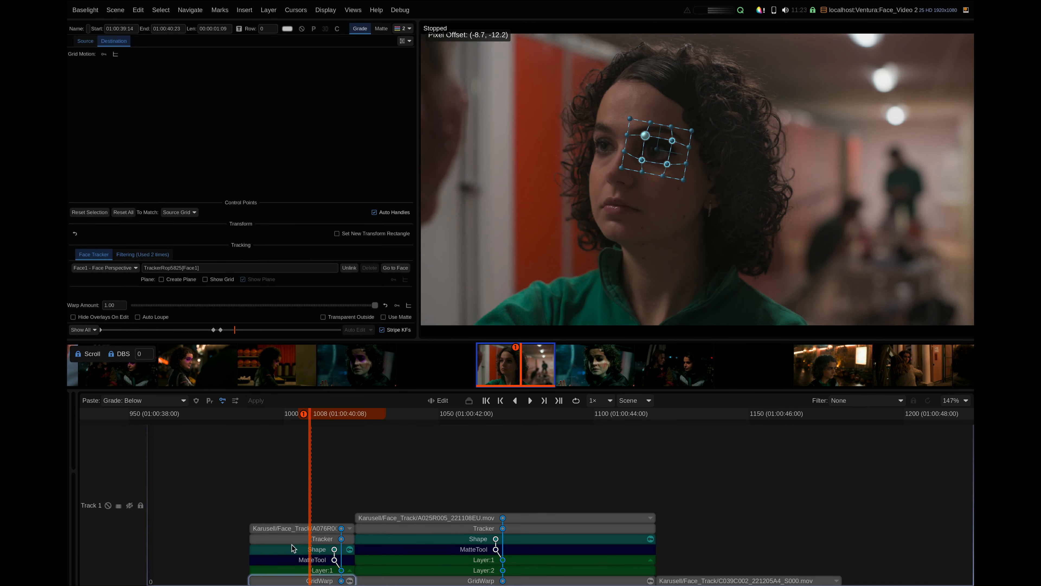
mouse_move(313, 414)
mouse_down()
mouse_move(287, 416)
mouse_move(302, 414)
mouse_up()
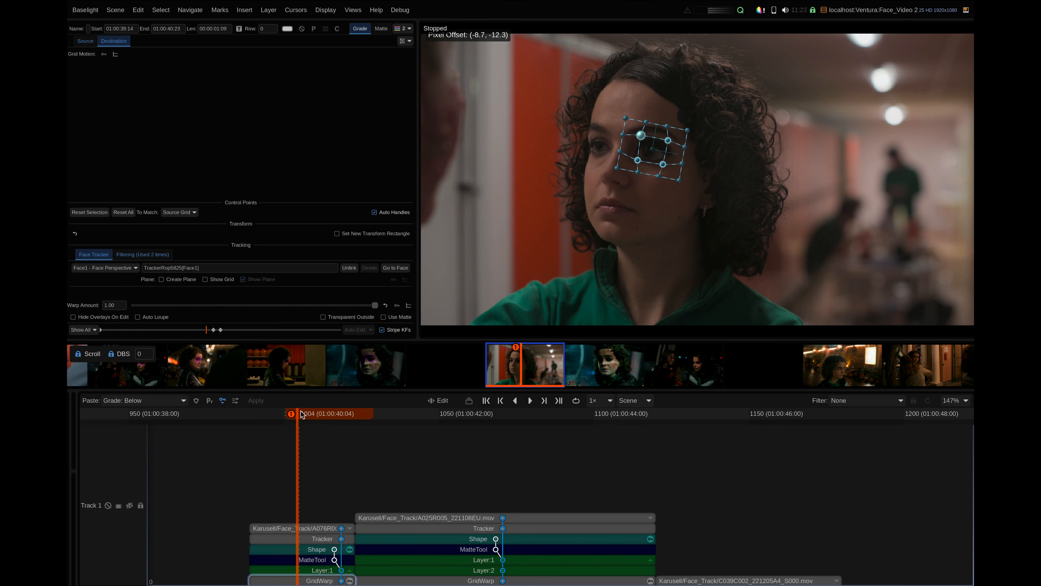
mouse_move(303, 414)
mouse_down()
mouse_move(318, 414)
mouse_move(298, 414)
mouse_move(308, 415)
mouse_up()
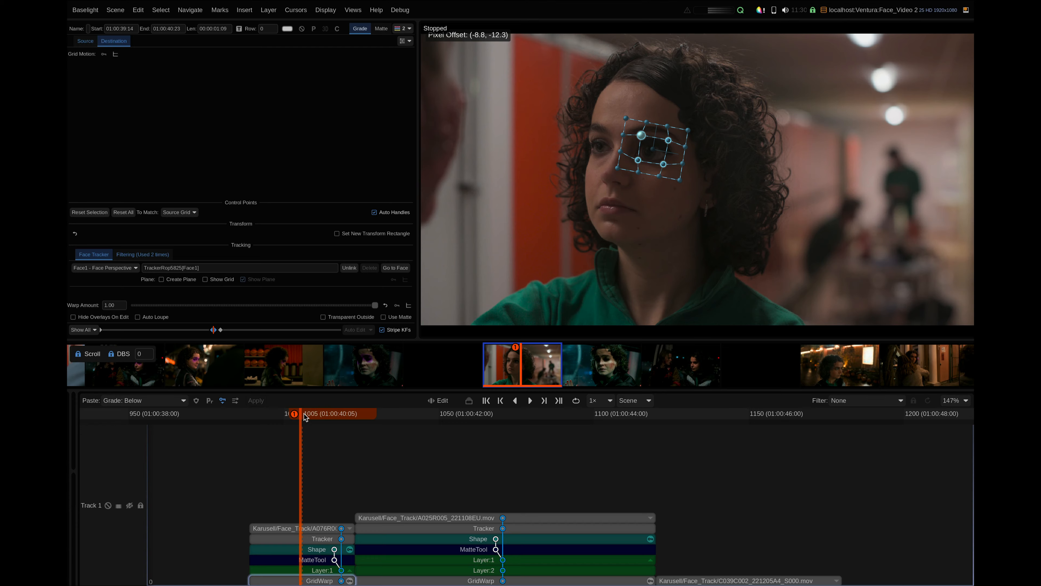
Add a Tracker to the C039C002 shot at frame 1120, detect the faces and track them forward through the shot
drag(305, 417, 664, 422)
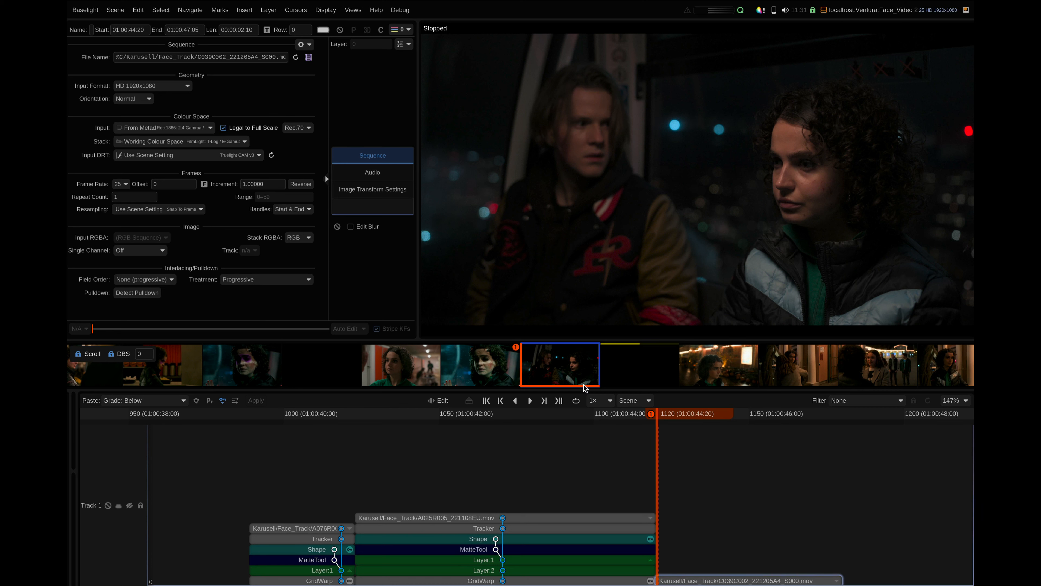
drag(630, 418, 660, 420)
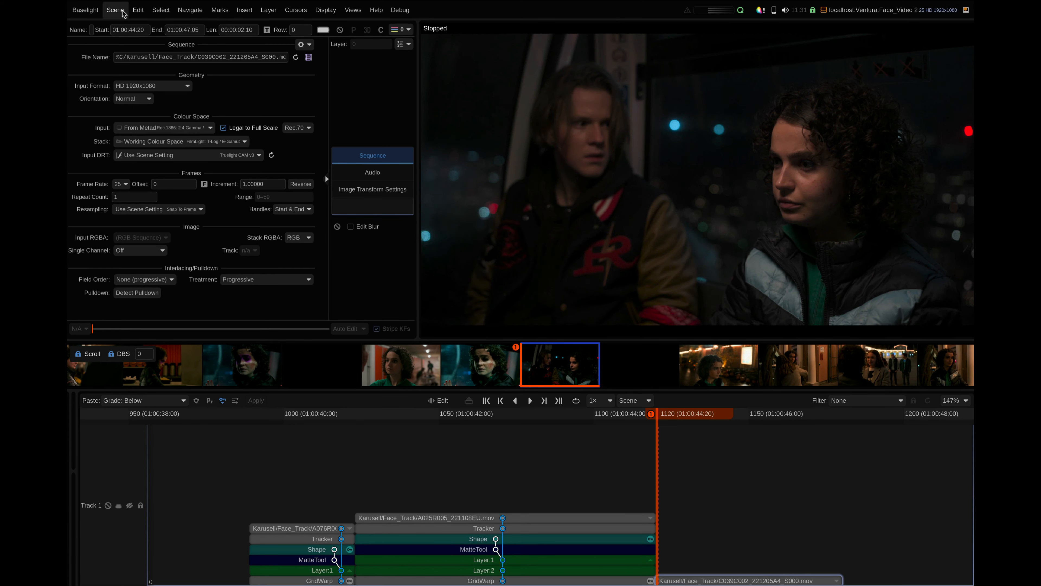
click(244, 9)
click(540, 79)
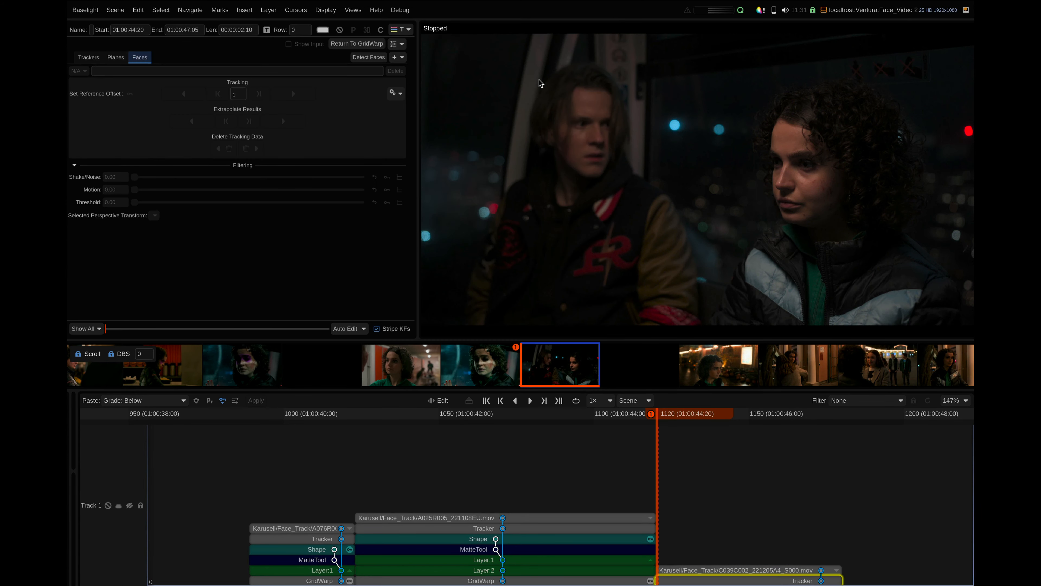
click(370, 59)
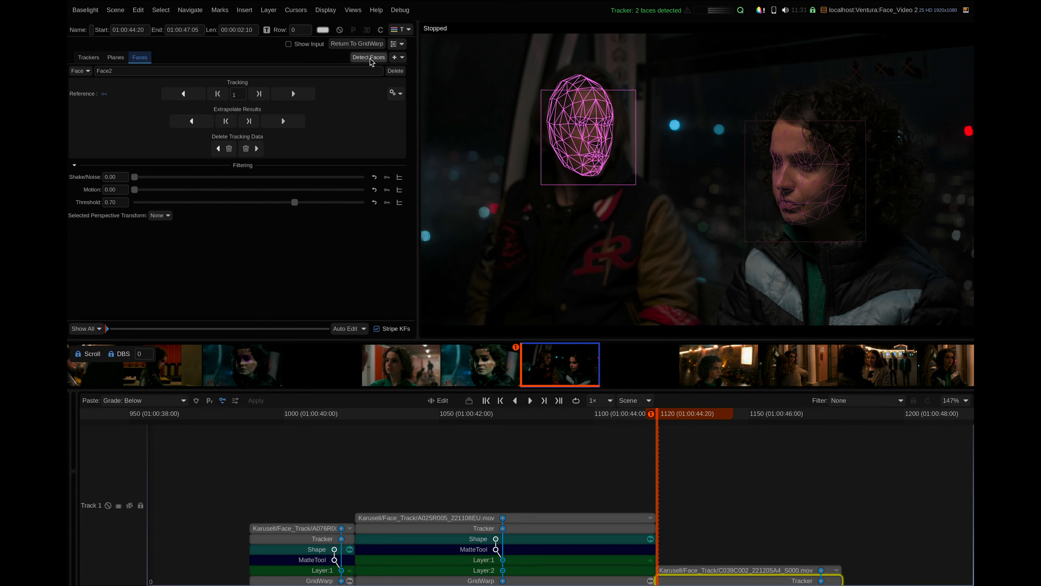
click(282, 94)
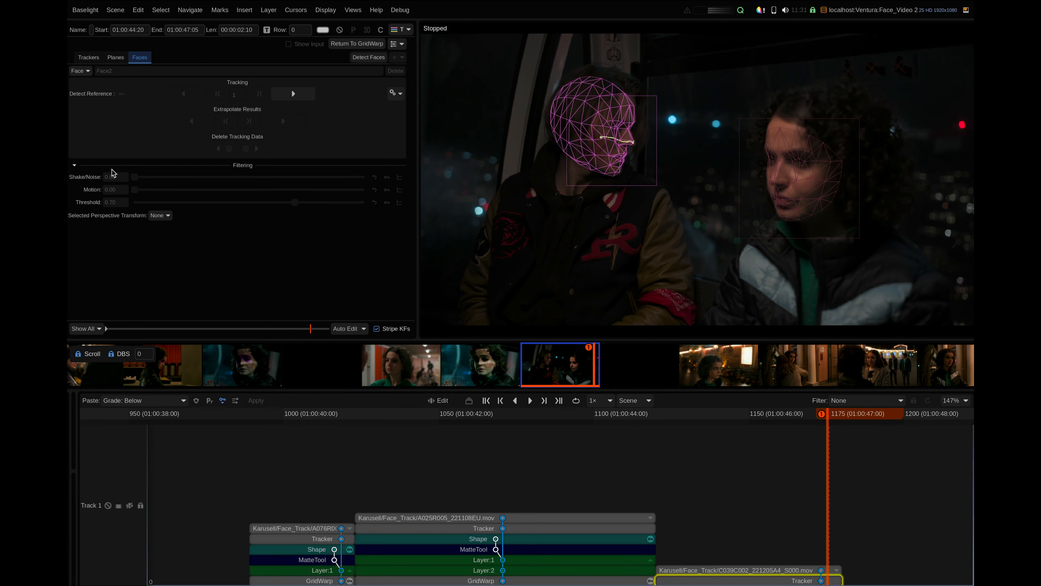
Return to frame 1120 and select Face1, the woman's face, in the Tracker
drag(663, 413, 657, 414)
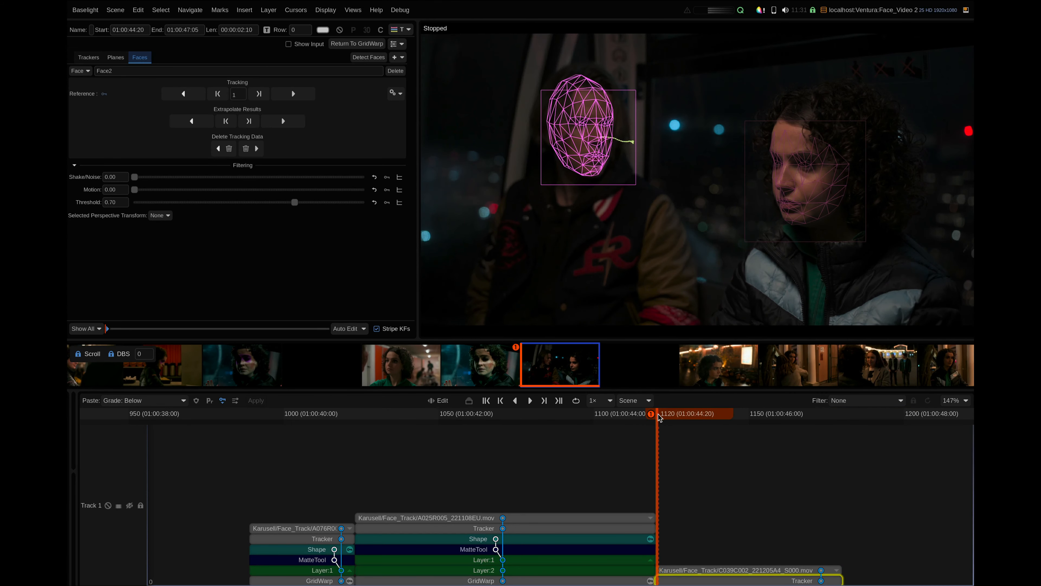
click(79, 71)
click(84, 84)
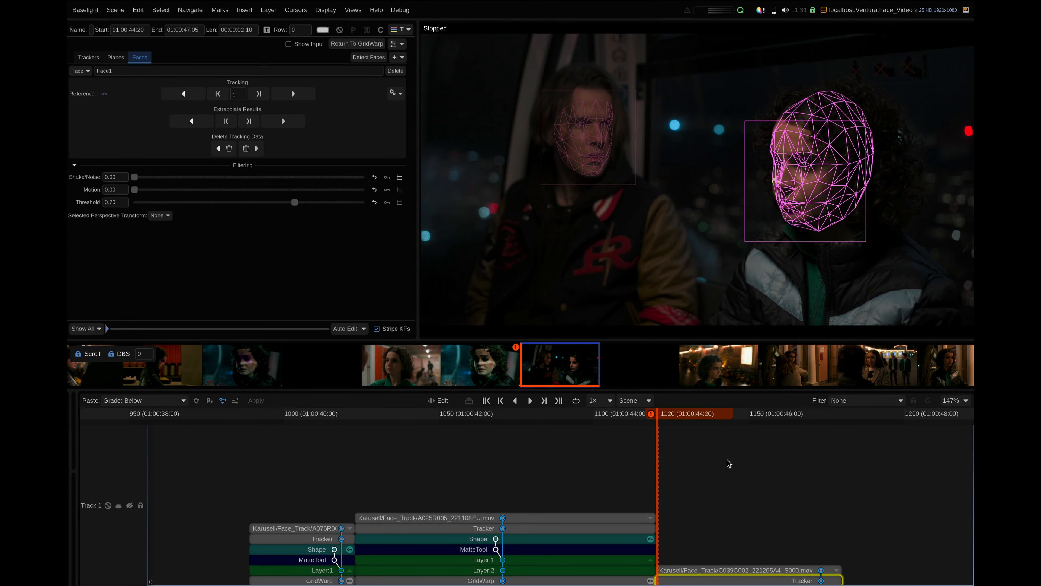
mouse_move(672, 423)
mouse_down()
mouse_move(781, 423)
mouse_move(670, 428)
mouse_up()
Copy the grade stack from the A025R005 shot onto the C039C002 shot and scrub to frame 1138 to check the tracked GridWarp
click(481, 414)
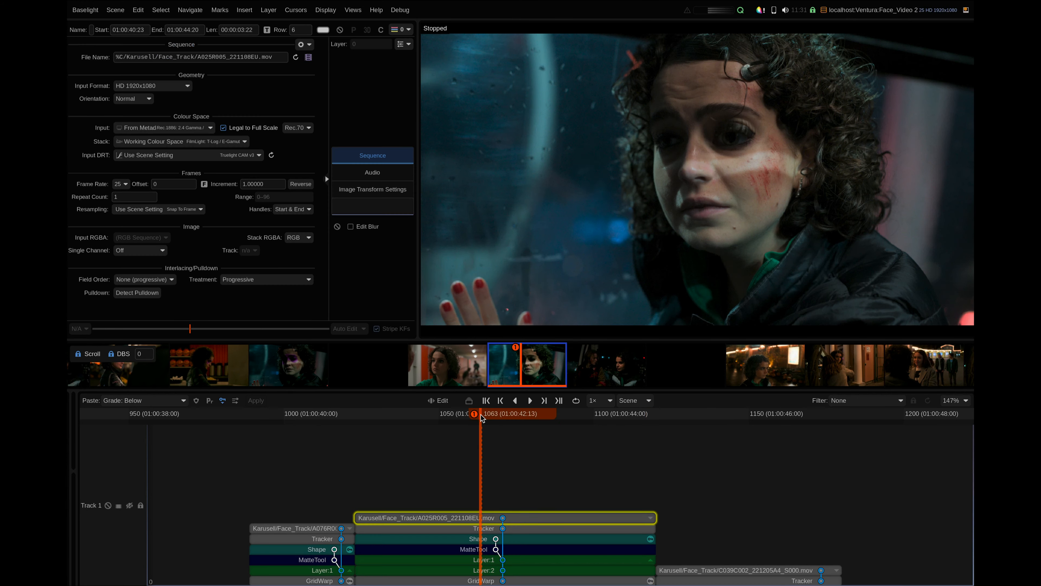
key(a)
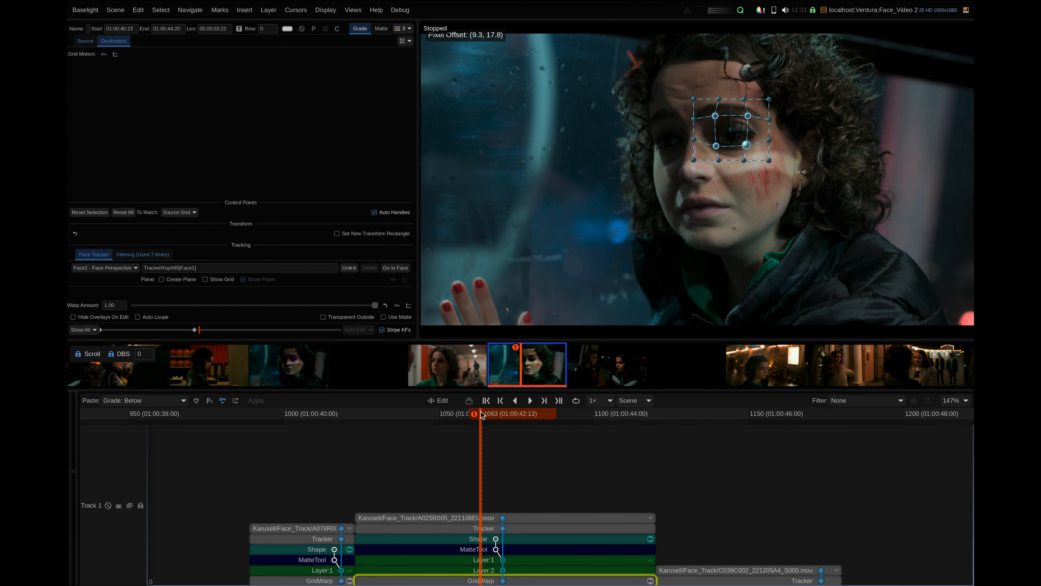
click(658, 430)
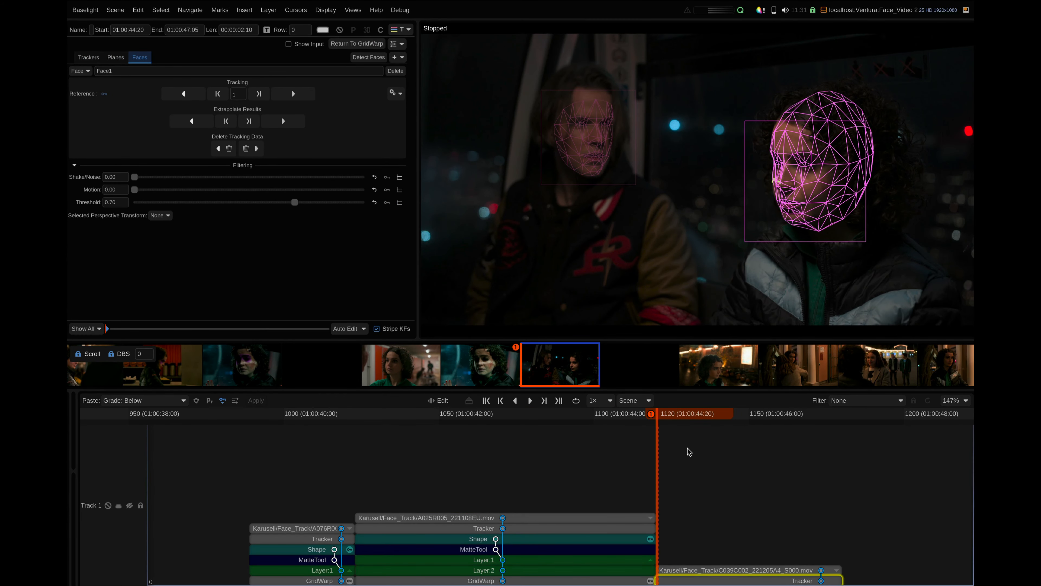
key(ctrl+v)
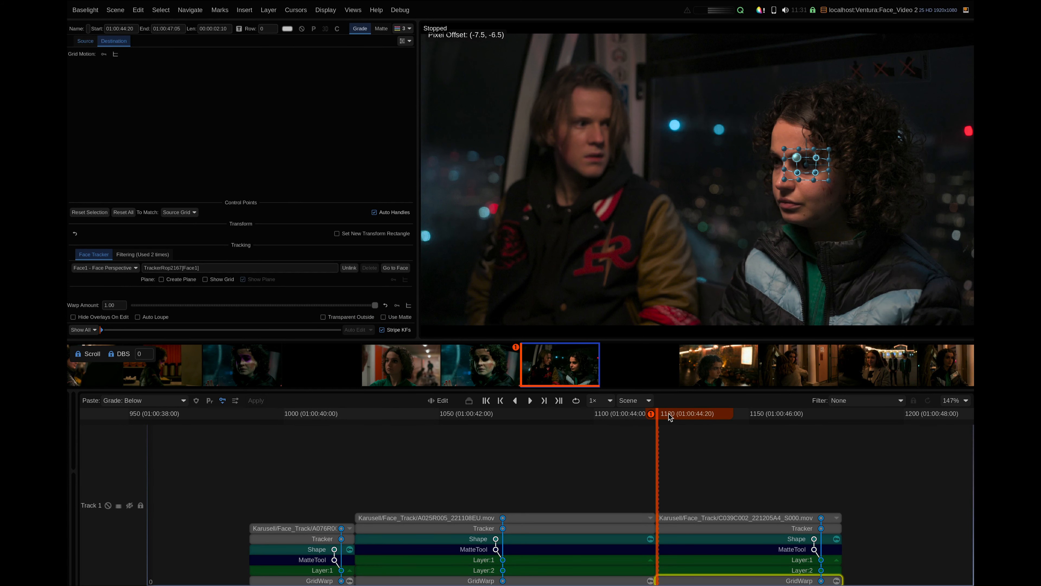
drag(668, 413, 726, 439)
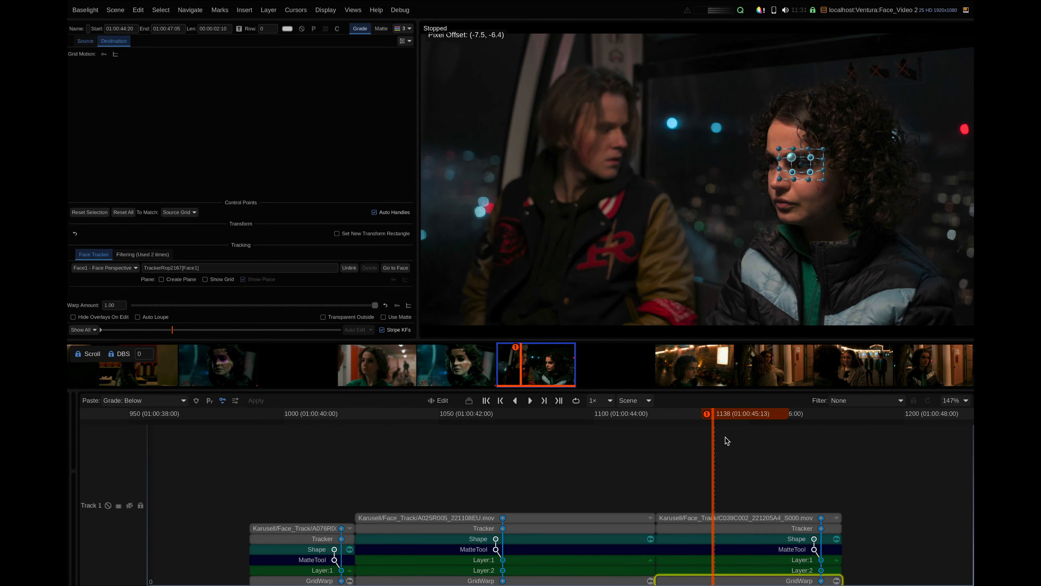
Try linking the pasted Shape to Face2 - Face Perspective, then set it back to Face1 - Face Perspective
click(683, 543)
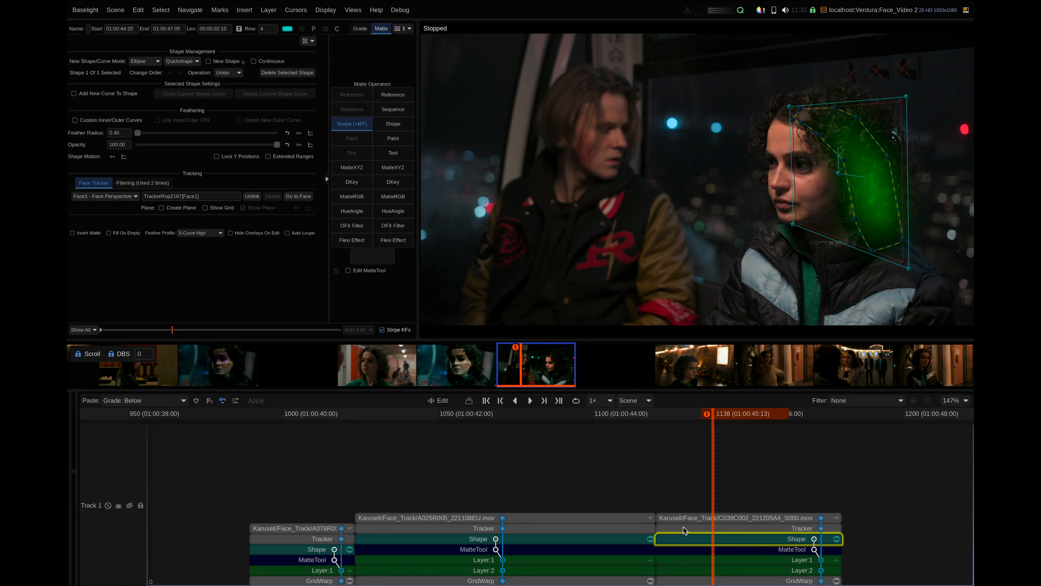
click(103, 196)
click(109, 226)
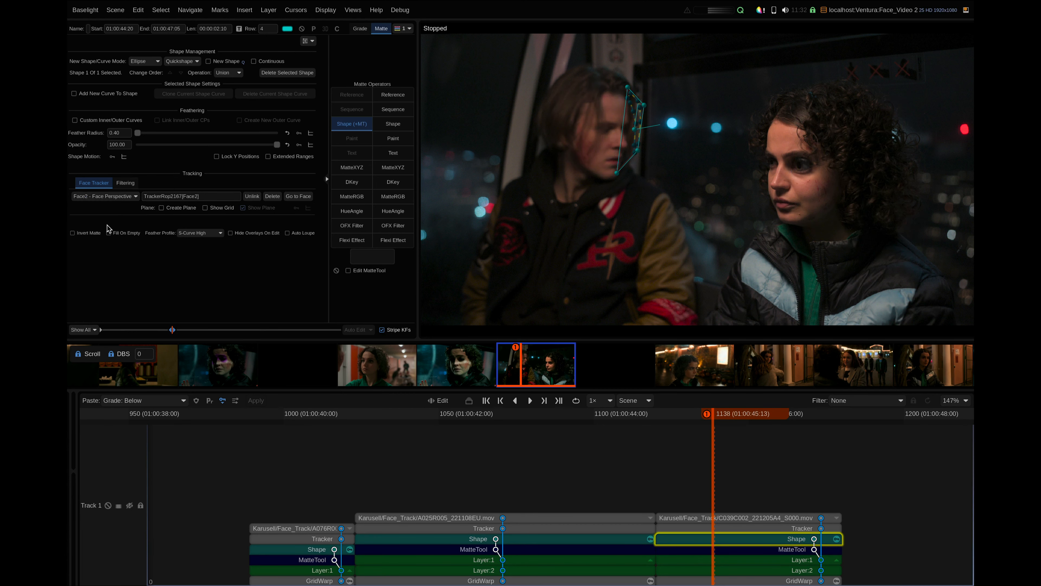
click(104, 196)
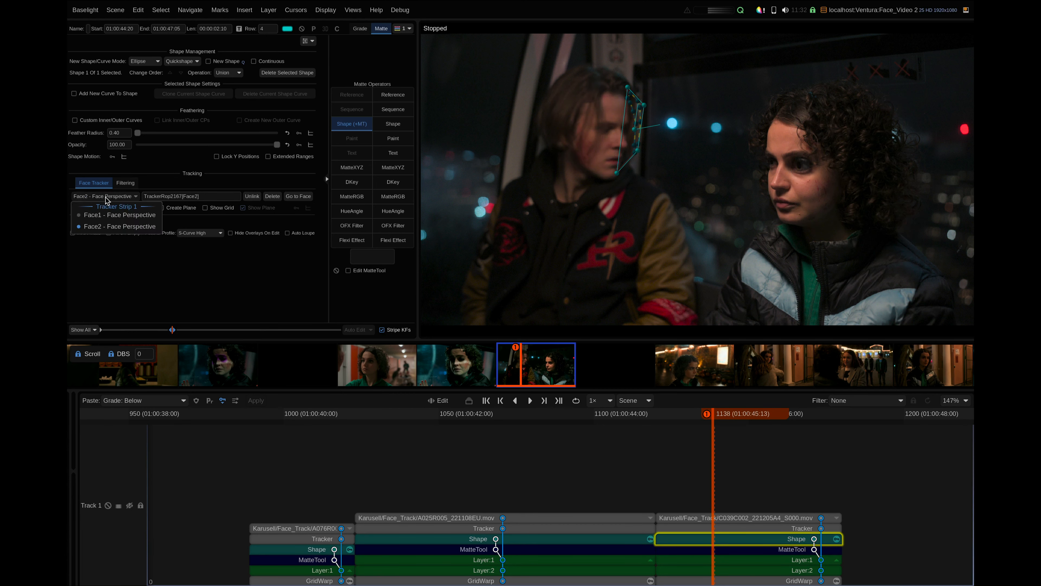
click(106, 219)
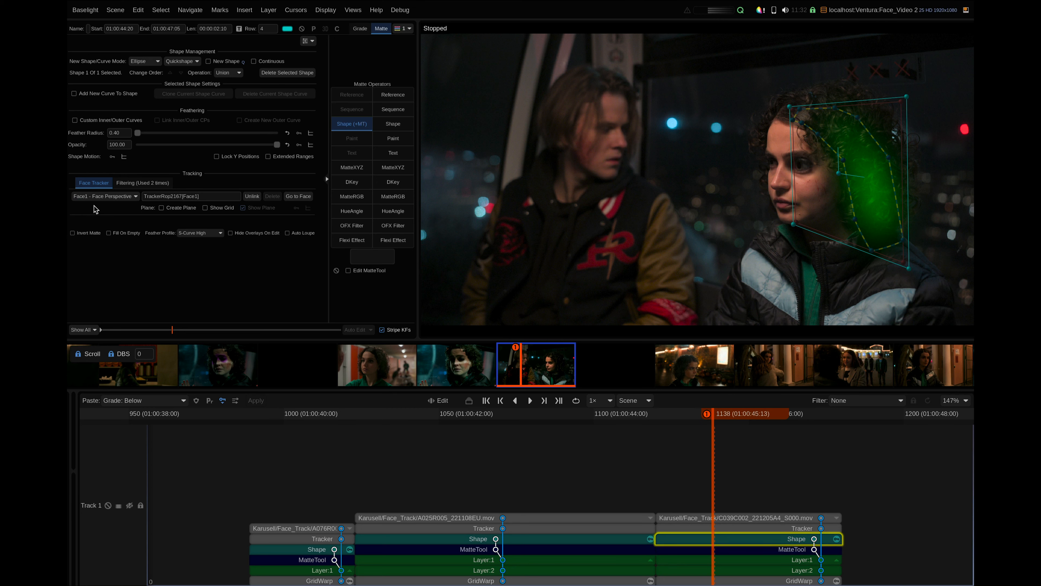
Switch the Shape to Face2 - Face Perspective once more, return it to Face1 and scrub to frame 1149 to check the matte
click(101, 196)
click(100, 227)
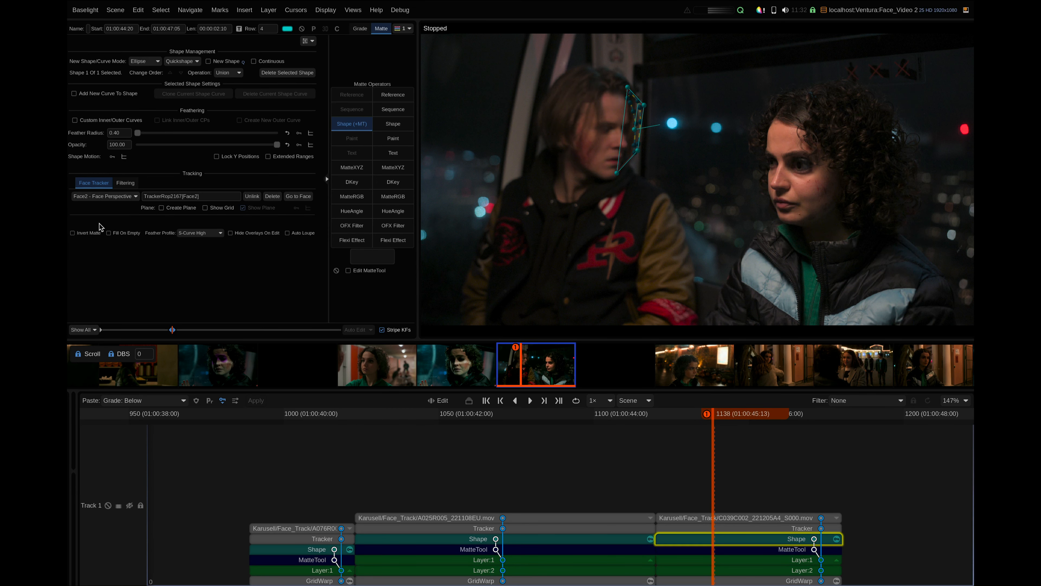
click(101, 196)
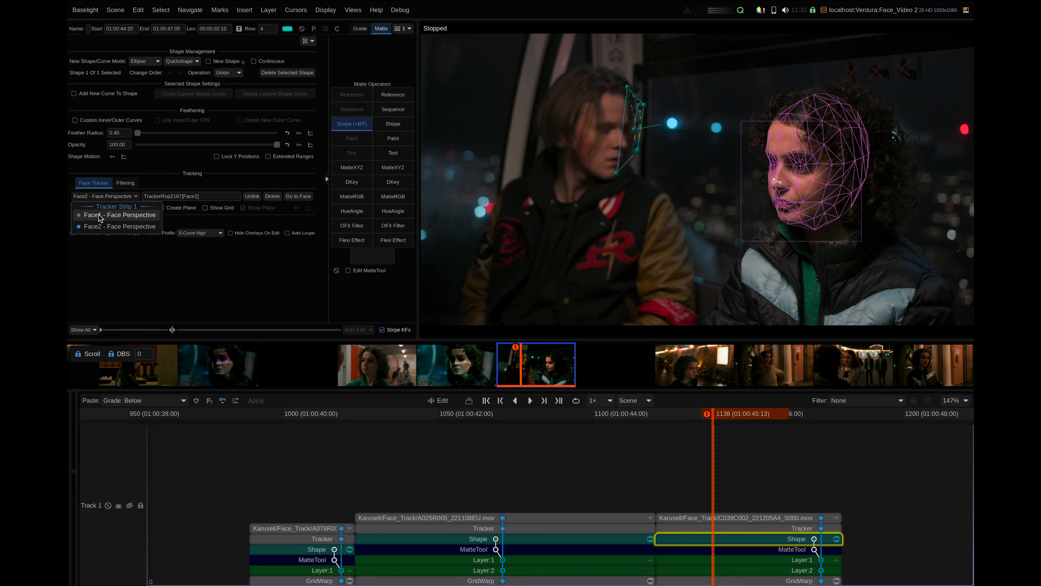
click(101, 218)
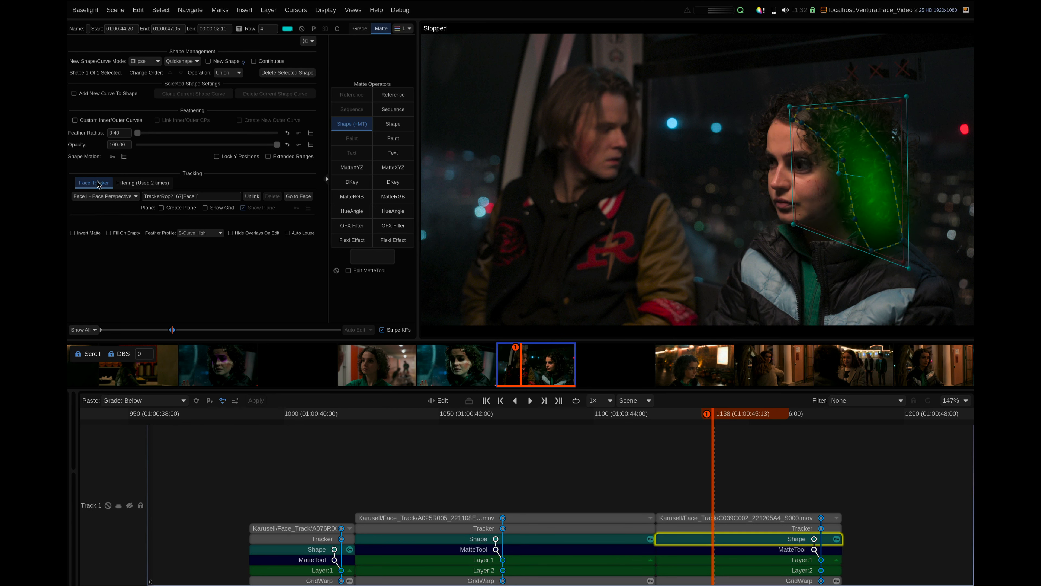
drag(724, 417, 764, 424)
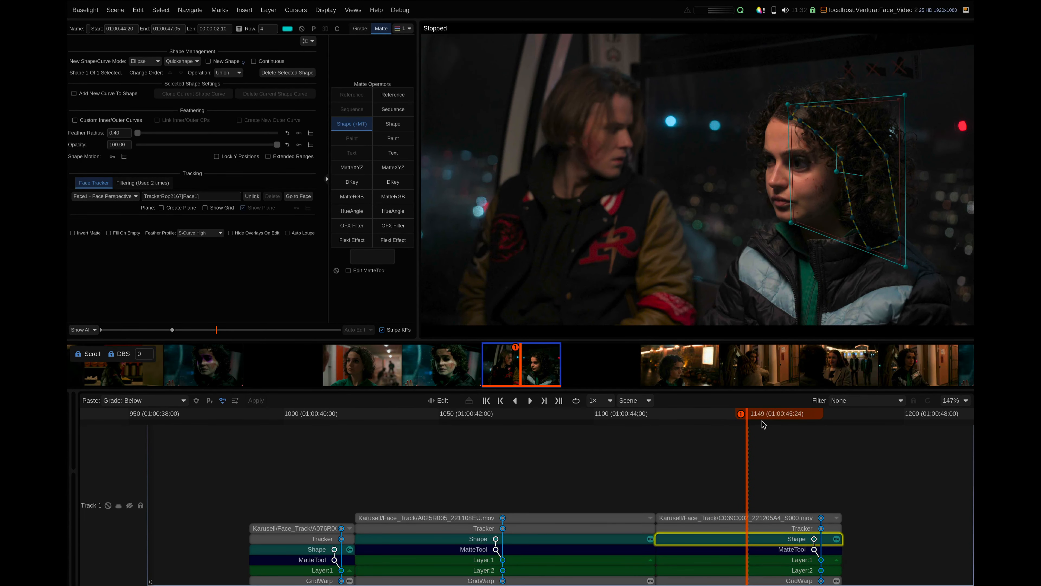